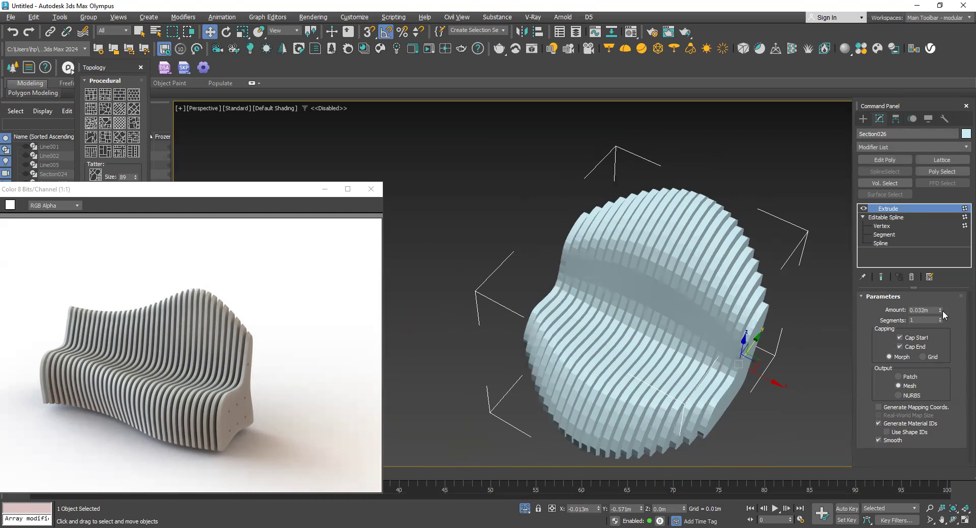
Step: Set the extrude amount of the bench section to 0.017 m and check the spacing of the slats
mouse_move(941, 313)
left_mouse_down()
mouse_move(940, 341)
mouse_move(940, 325)
left_mouse_up()
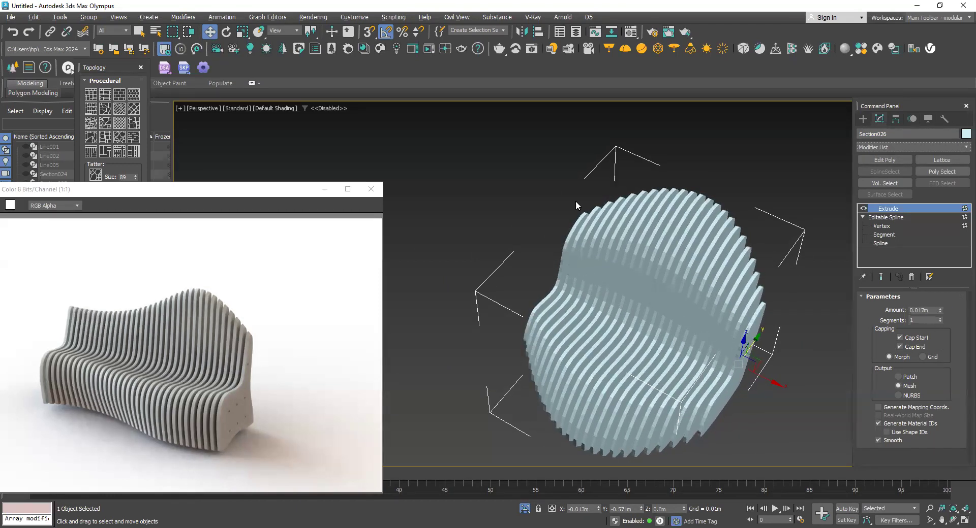
left_click(627, 163)
middle_click_drag(664, 294, 724, 301, "alt")
scroll(697, 356, "down", 2)
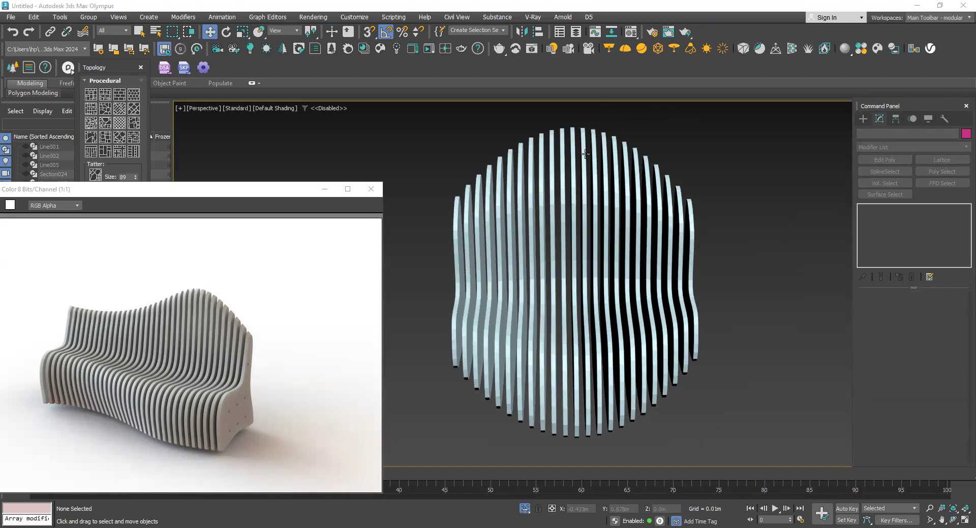
scroll(612, 278, "up", 5)
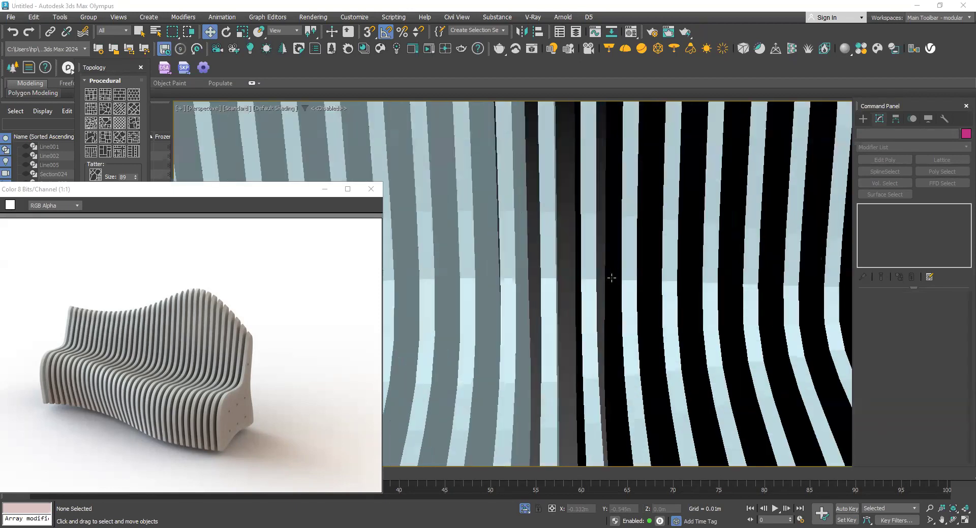
scroll(611, 278, "down", 6)
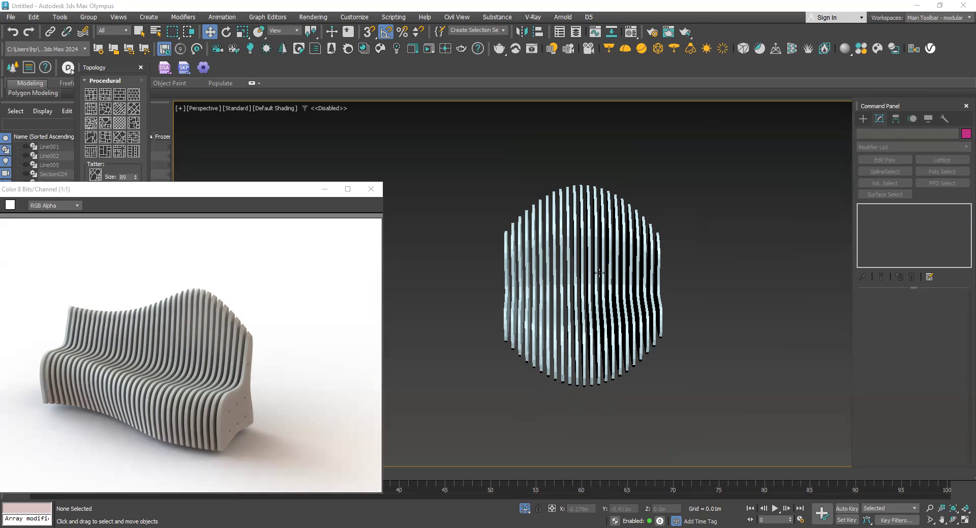
Step: Bring back the other bench objects and delete all visible objects from the scene
left_click(614, 335)
key("Delete")
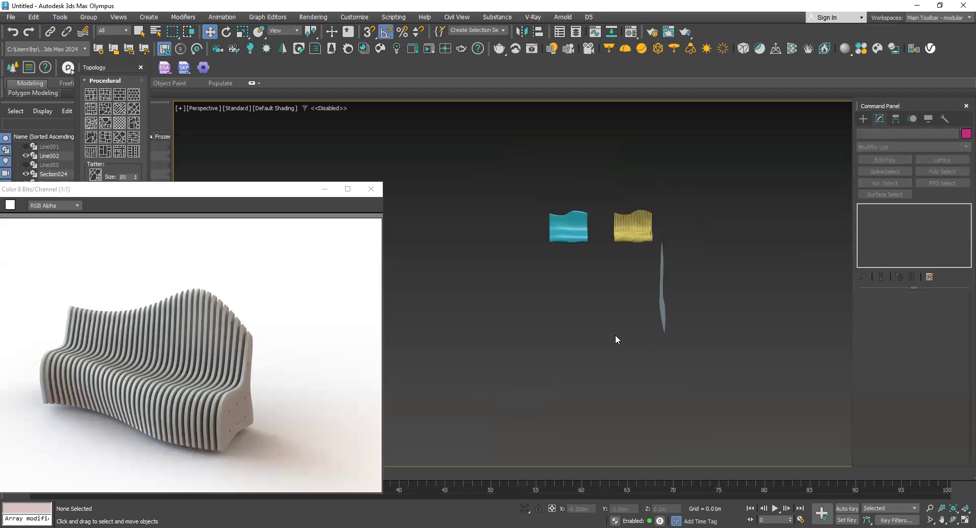
key("ctrl+a")
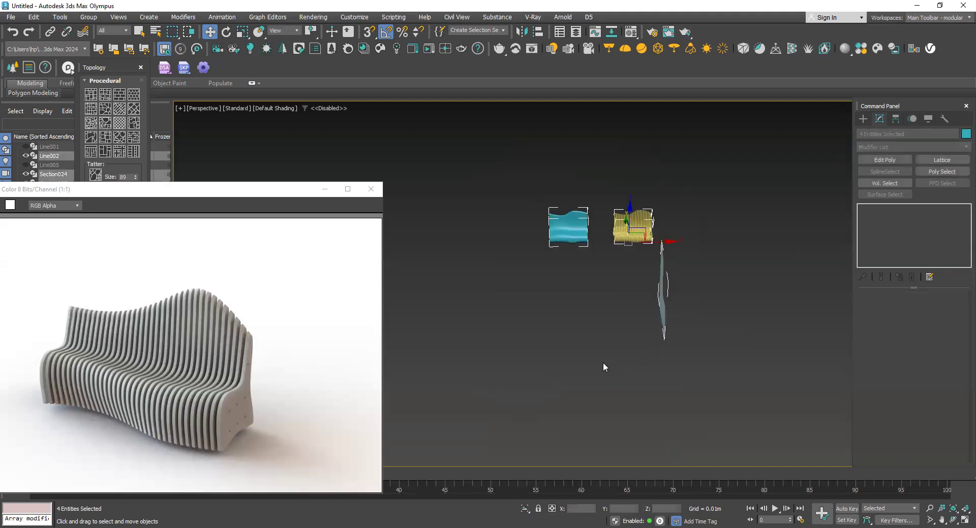
key("Delete")
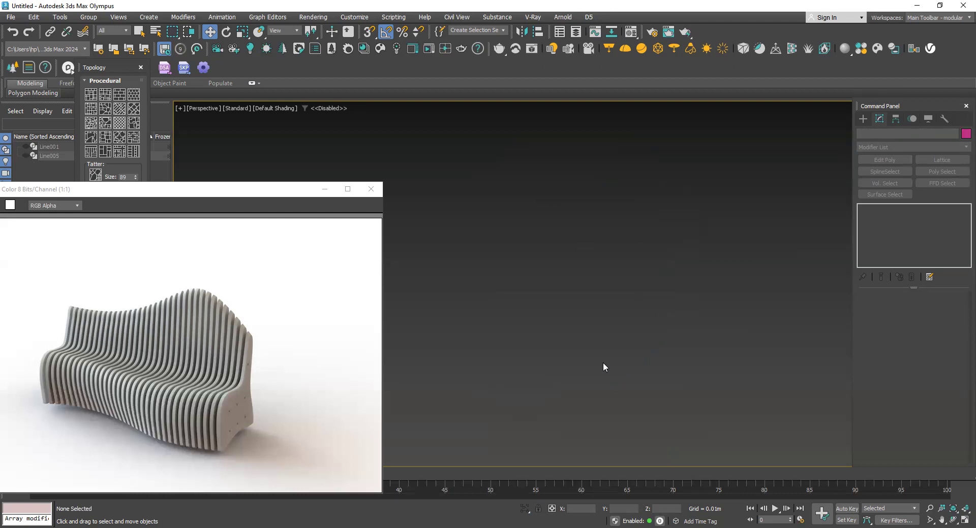
Step: Reset the scene to a fresh default one and close the bench reference image
left_click(21, 19)
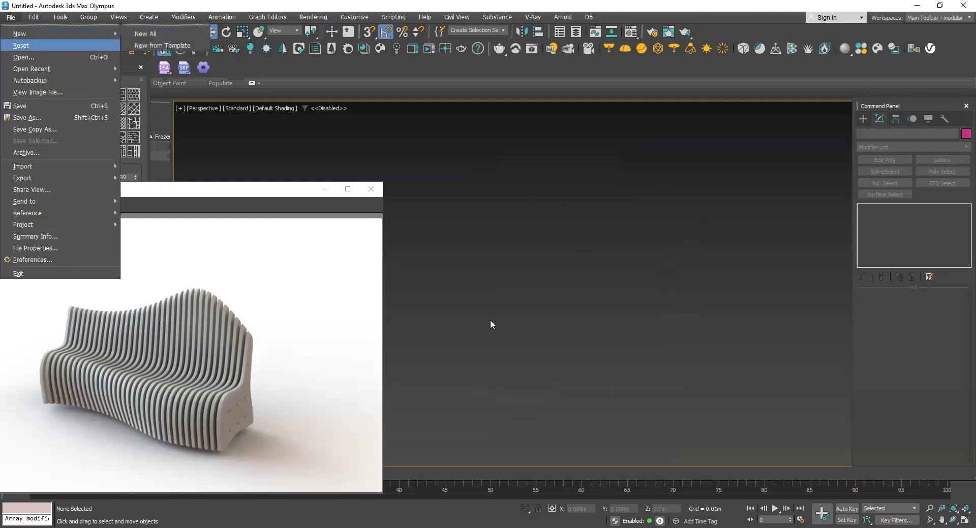
key("Return")
left_click(453, 287)
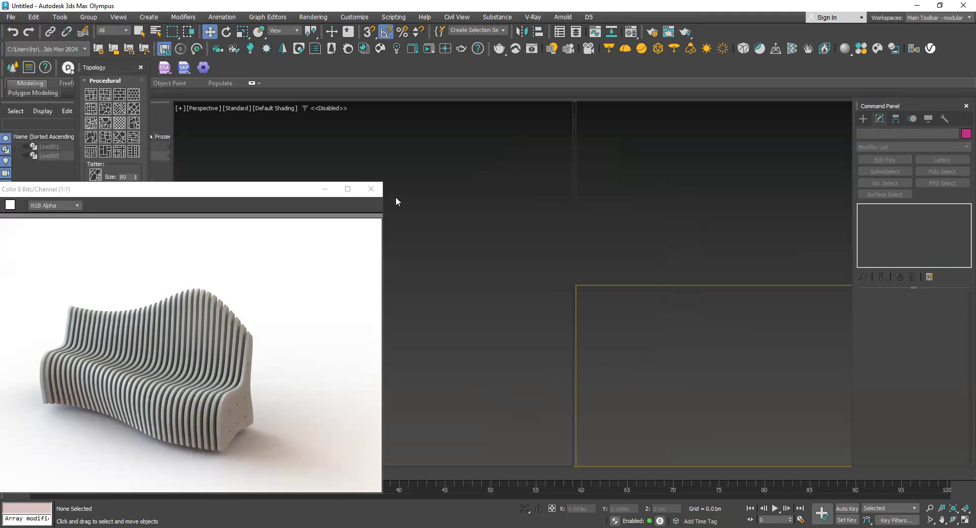
left_click(379, 192)
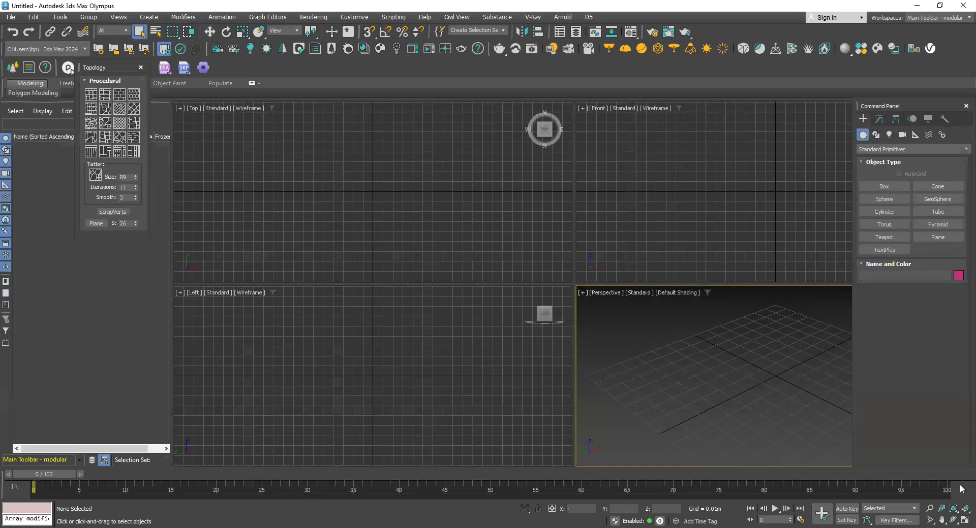
Step: Maximize the perspective viewport and draw a flat plane about 0.085 m long and 0.164 m wide on the grid
left_click(962, 517)
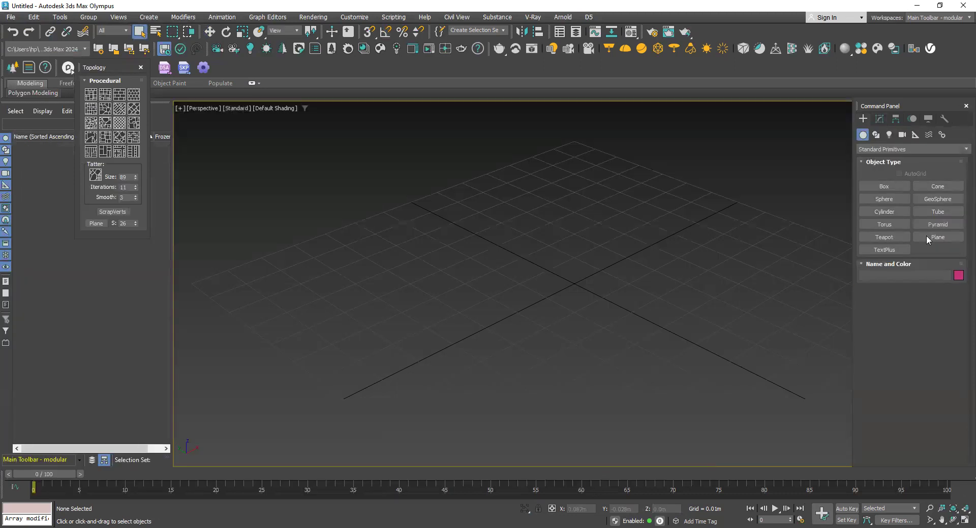
left_click(940, 232)
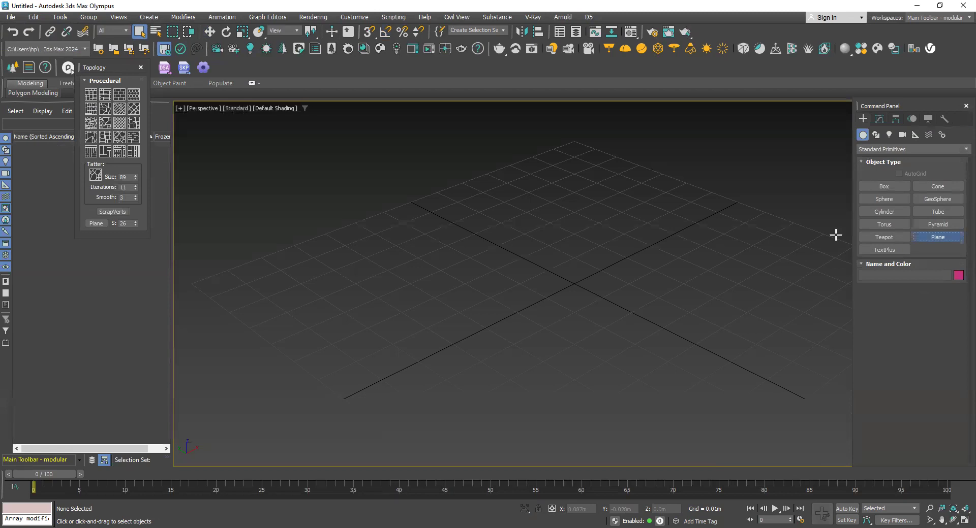
left_click_drag(793, 199, 144, 294)
scroll(520, 454, "down", 2)
middle_click_drag(520, 453, 488, 427, "alt")
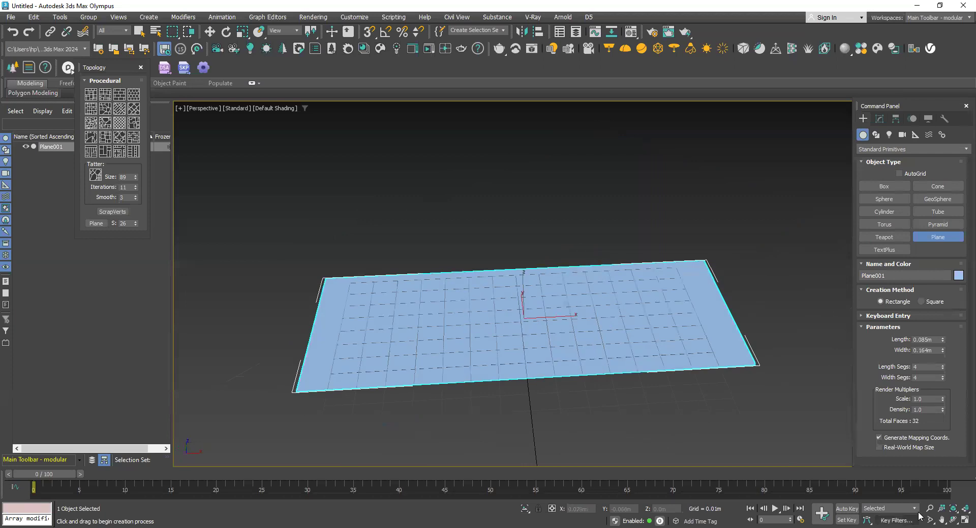
Step: Apply a Noise modifier to the plane and enable its Fractal option
left_click(884, 120)
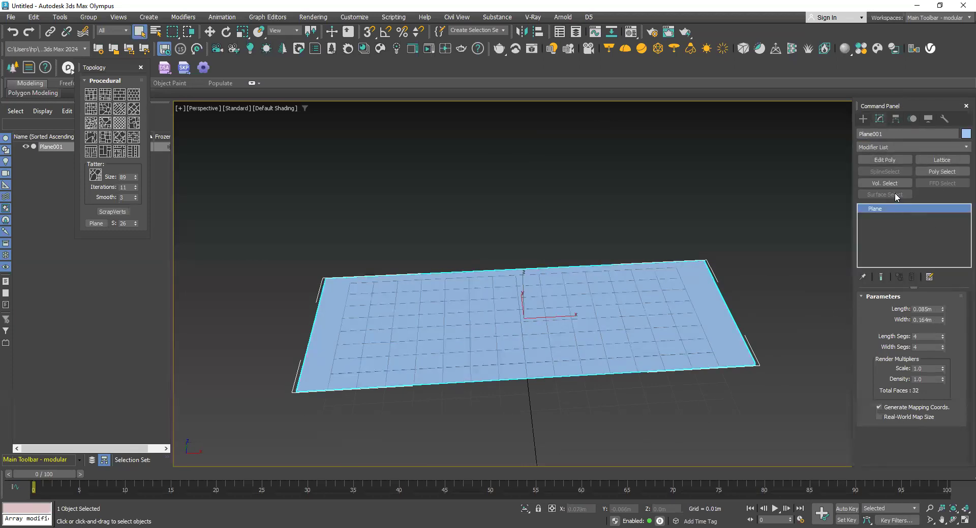
left_click(885, 147)
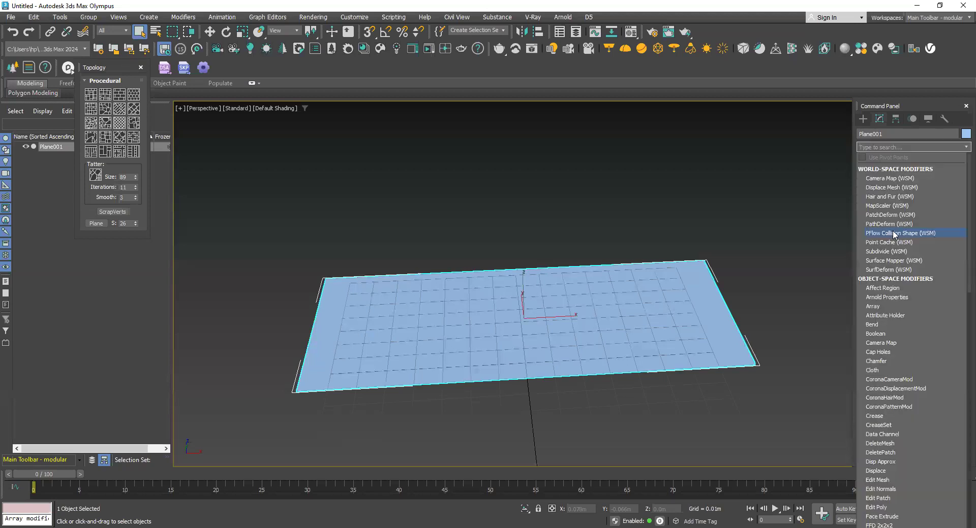
type("n")
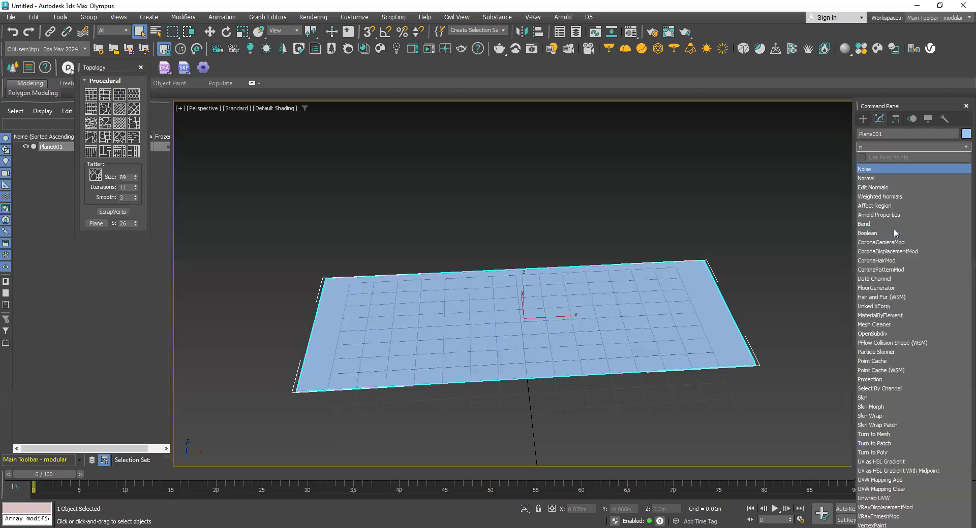
left_click(886, 167)
scroll(789, 264, "up", 2)
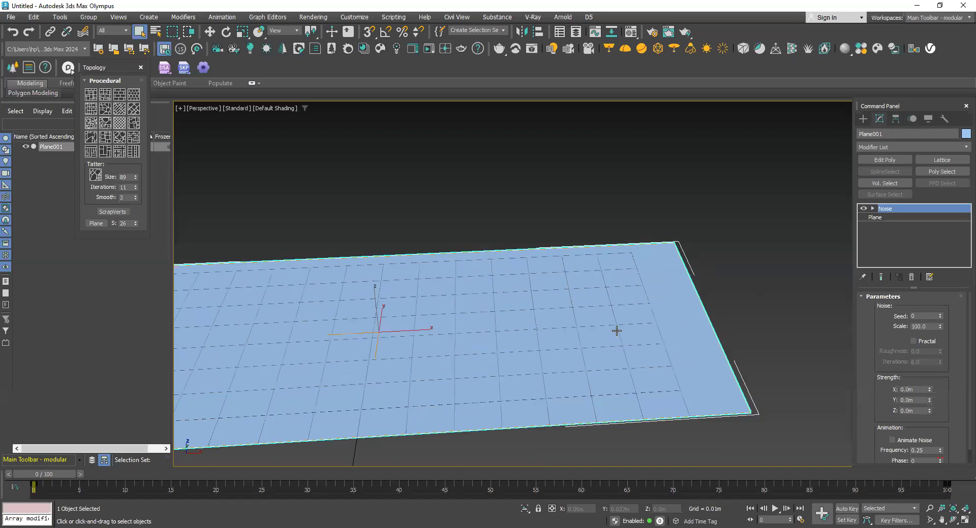
scroll(614, 331, "down", 3)
scroll(669, 334, "up", 3)
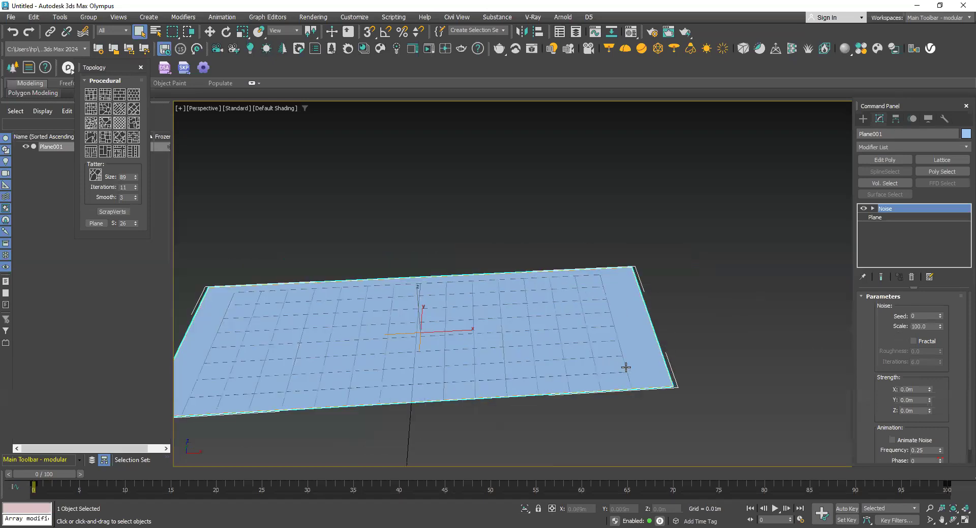
middle_click_drag(625, 365, 695, 379)
left_click(913, 342)
left_click(916, 342)
left_click(921, 342)
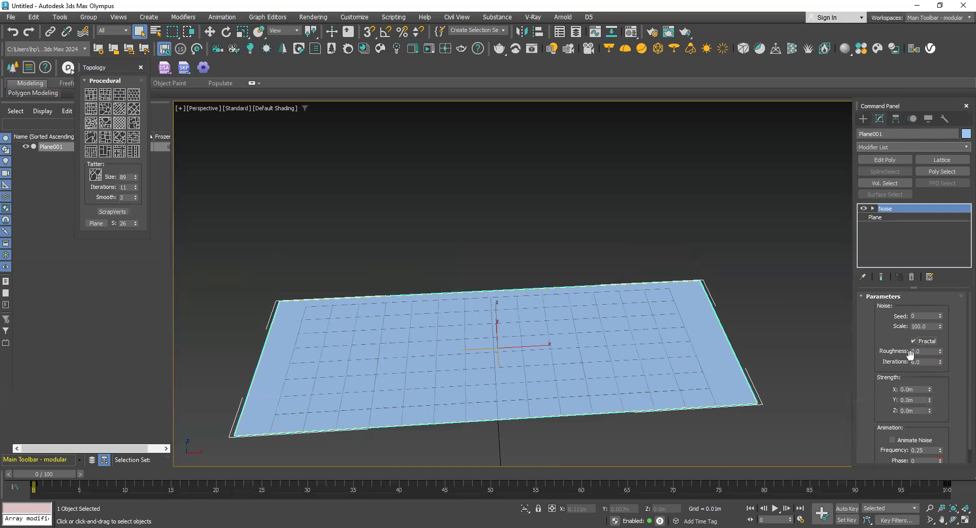
Step: Set the noise seed to 2 and its strength to X 0.006 m, Y 0.004 m and Z 0.009 m
left_click_drag(941, 317, 947, 277)
left_click(930, 394)
left_click_drag(929, 392, 868, 229)
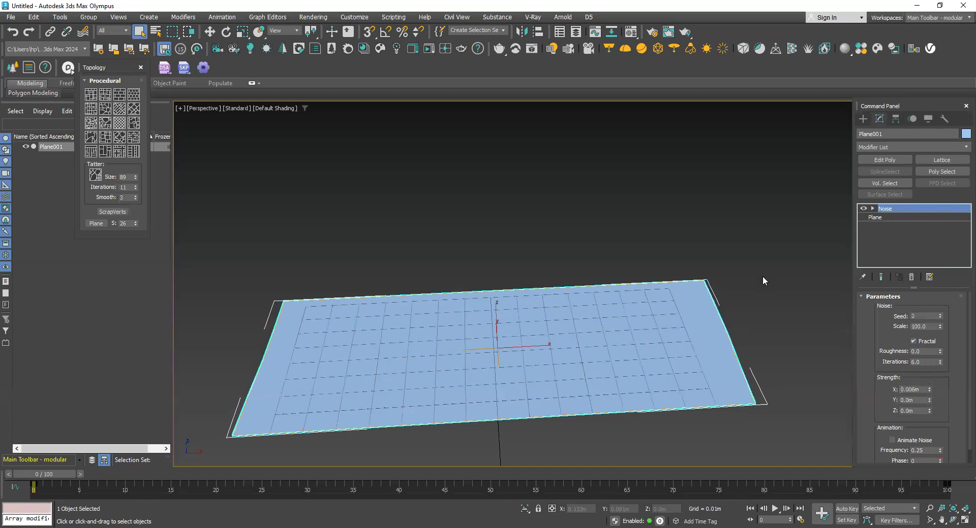
left_click_drag(929, 401, 921, 190)
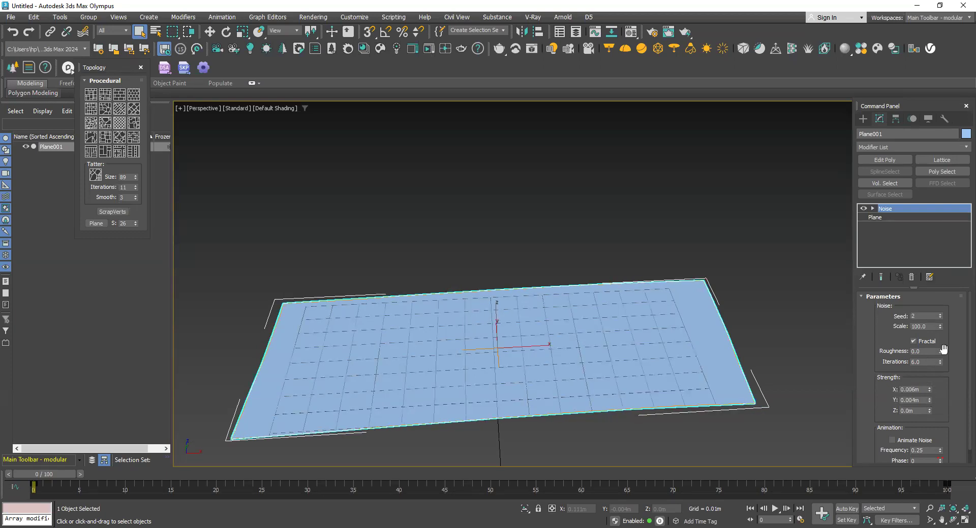
left_click_drag(930, 411, 917, 20)
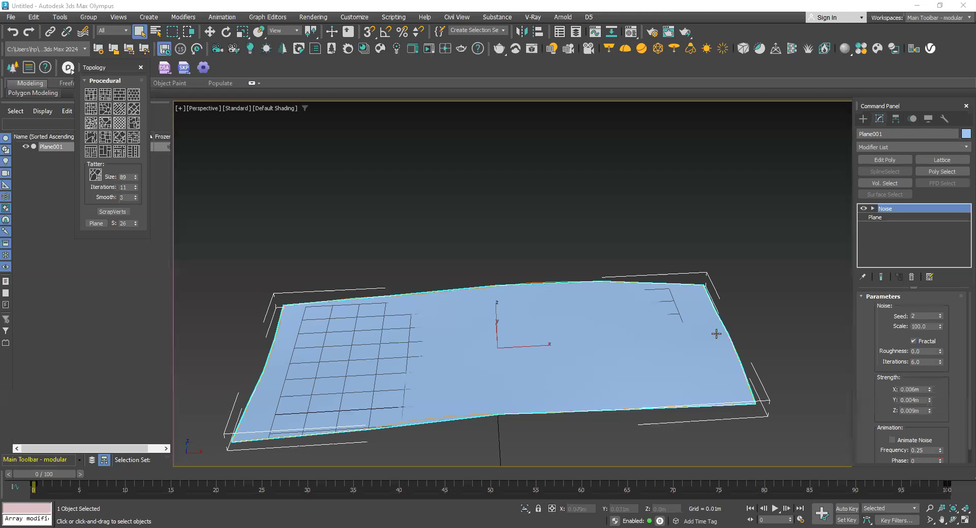
Step: Subdivide the base plane into 652 length and 282 width segments while showing the end result of the noise
scroll(715, 333, "up", 3)
scroll(644, 234, "down", 5)
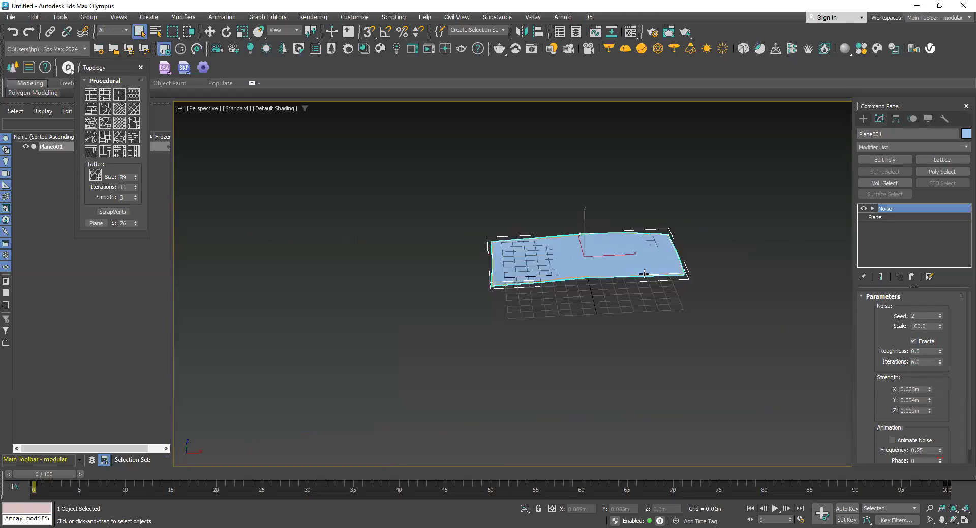
scroll(640, 271, "up", 4)
middle_click_drag(640, 359, 660, 398)
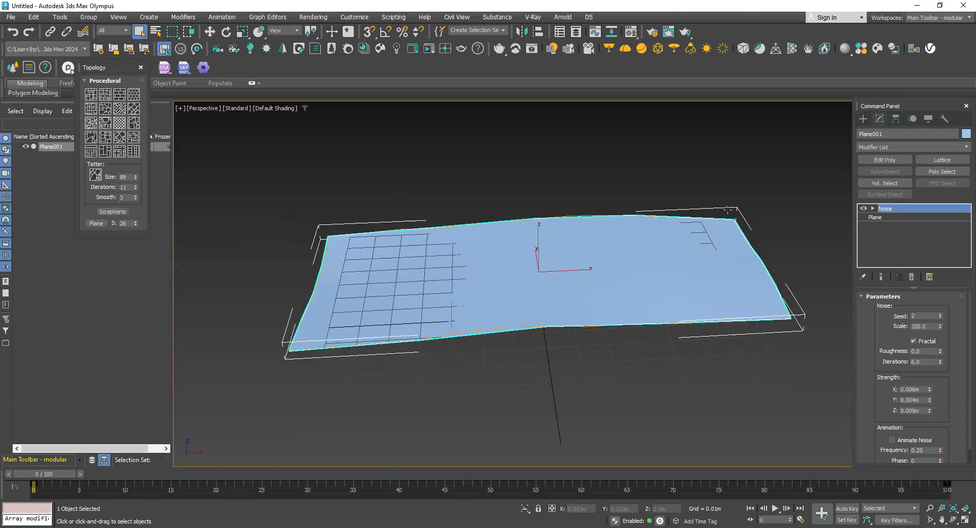
left_click(906, 216)
left_click_drag(942, 336, 942, 285)
left_click(882, 277)
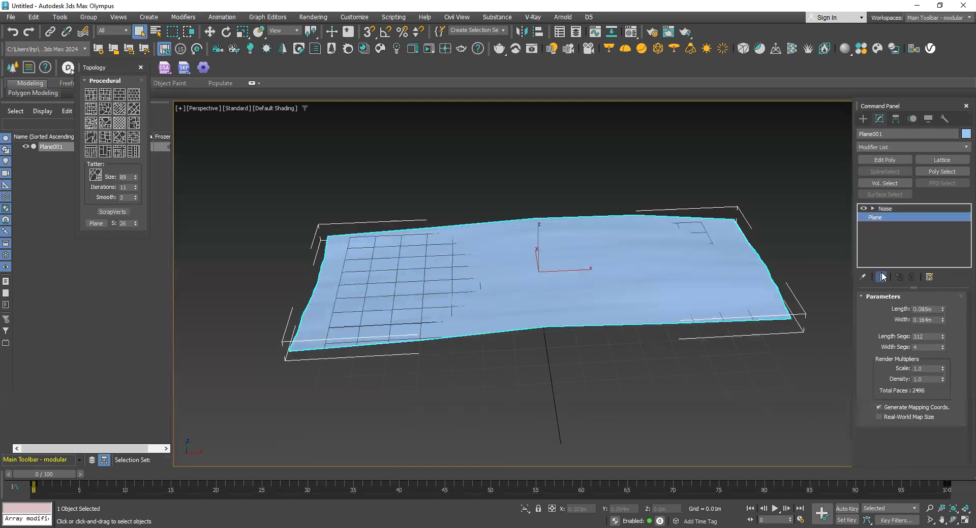
left_click_drag(943, 334, 937, 282)
scroll(663, 279, "up", 3)
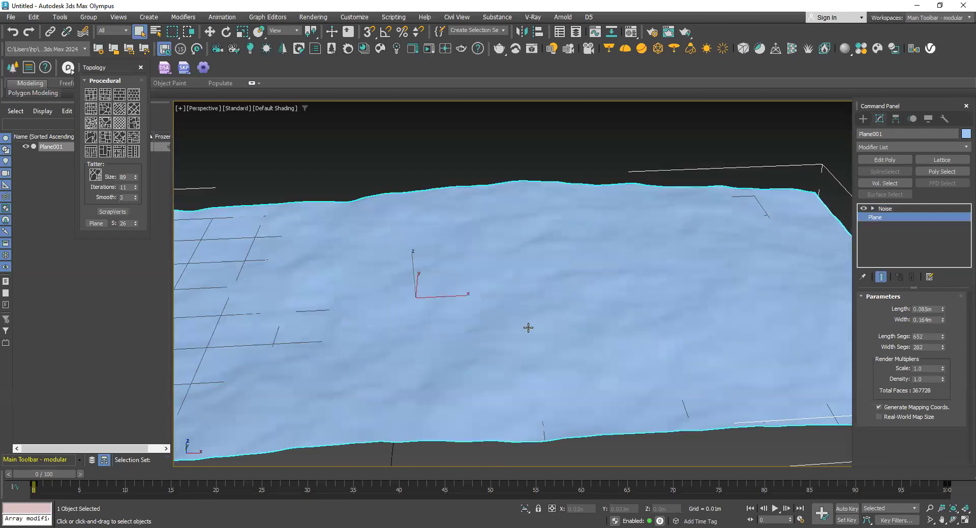
scroll(527, 328, "down", 1)
scroll(533, 387, "up", 3)
middle_click_drag(566, 367, 651, 364)
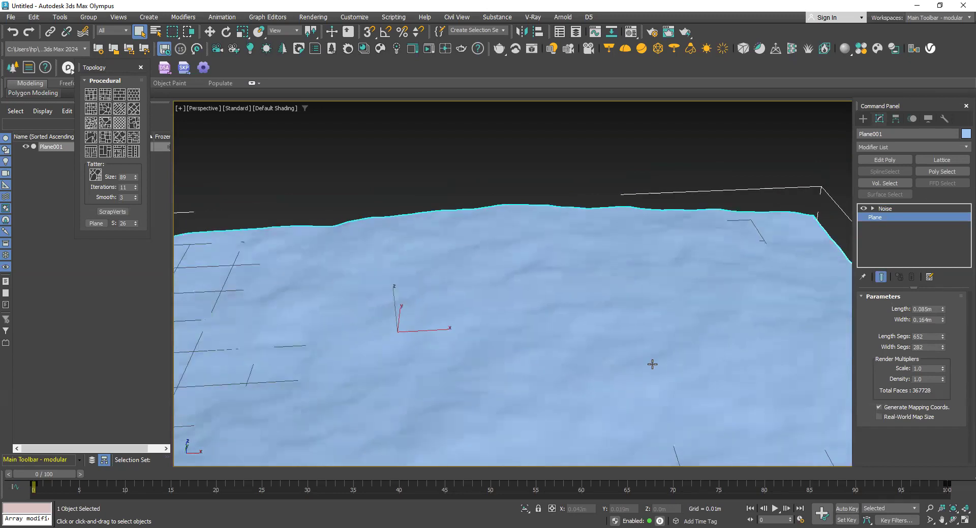
Step: Set the Noise modifier's roughness to 0.395 and its seed to 34
left_click(899, 209)
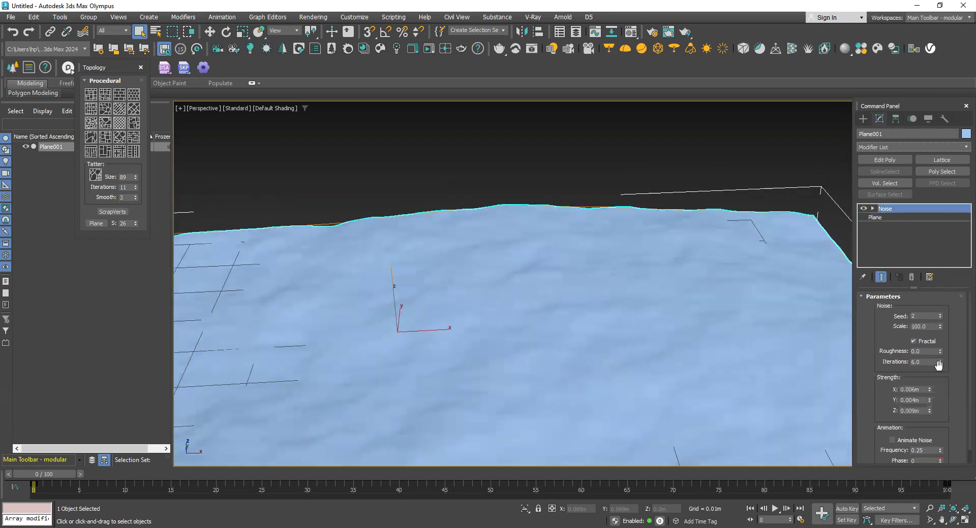
left_click_drag(940, 351, 905, 356)
left_click_drag(939, 300, 946, 281)
scroll(577, 289, "down", 5)
scroll(592, 322, "up", 4)
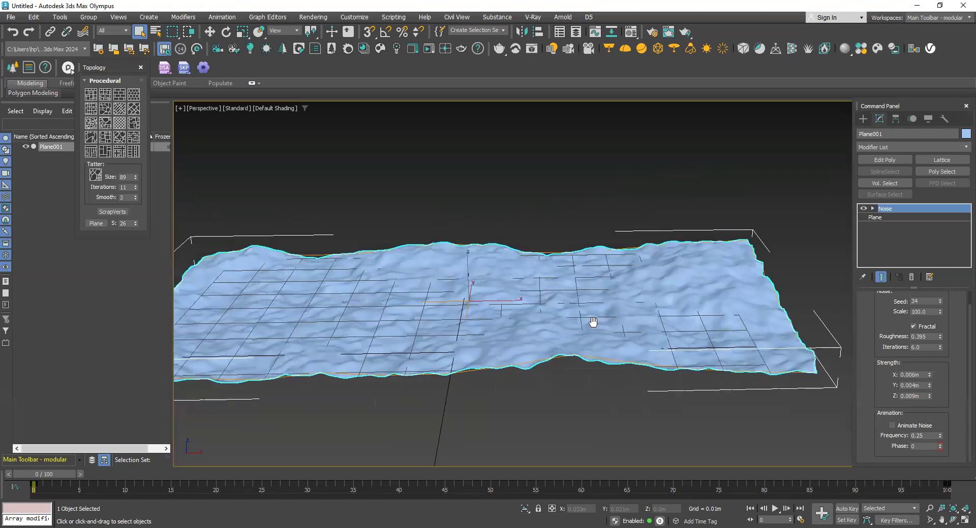
middle_click_drag(593, 322, 662, 382)
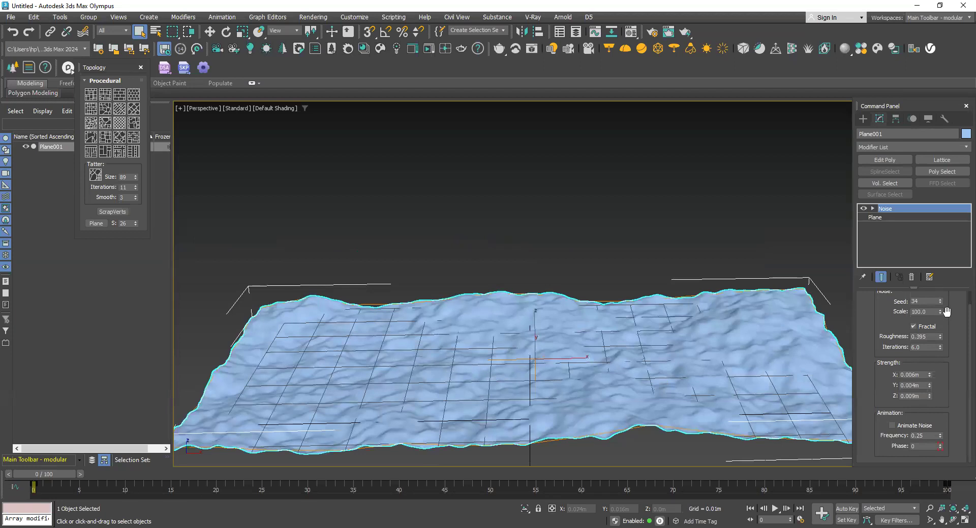
scroll(938, 323, "up", 1)
left_click_drag(940, 311, 944, 309)
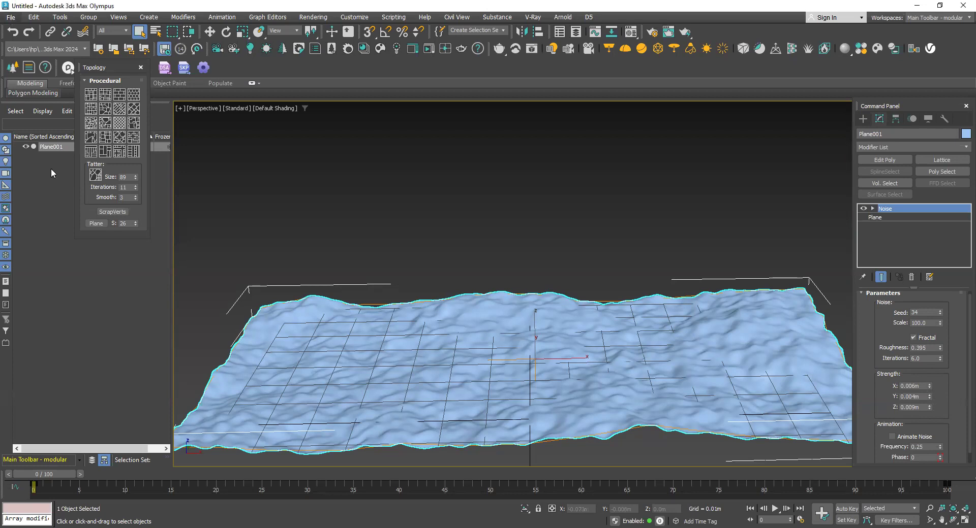
Step: Open the reference picture maxresdefault.jpg from the Desktop in the image viewer
left_click(11, 17)
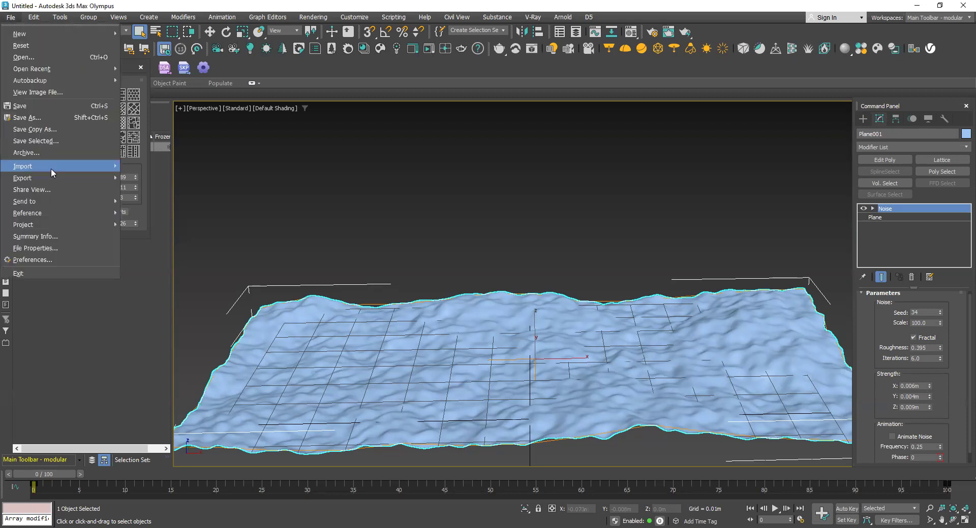
left_click(32, 92)
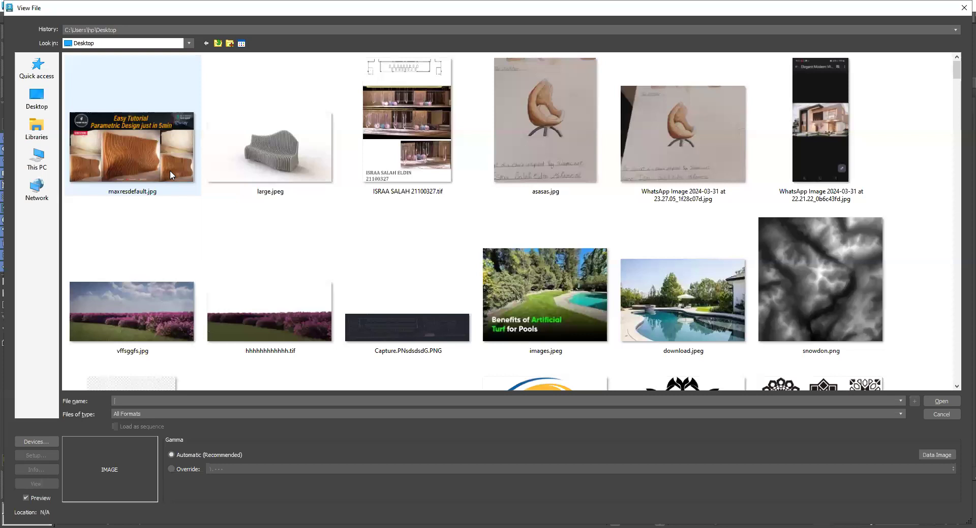
left_click(171, 169)
double_click(170, 170)
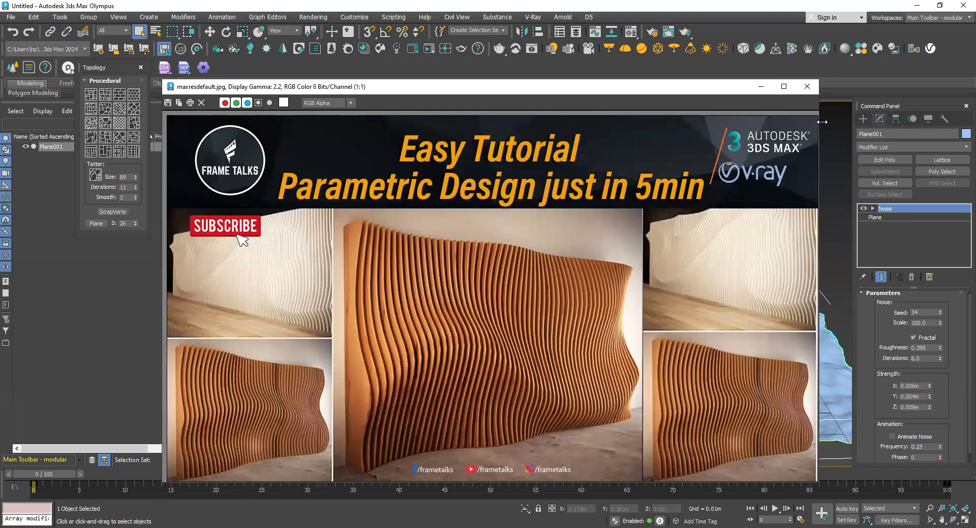
Step: Shrink and move the reference image window beside the model, and frame the picture on the wavy wooden slat wall
left_click_drag(822, 122, 619, 122)
left_click_drag(383, 86, 170, 96)
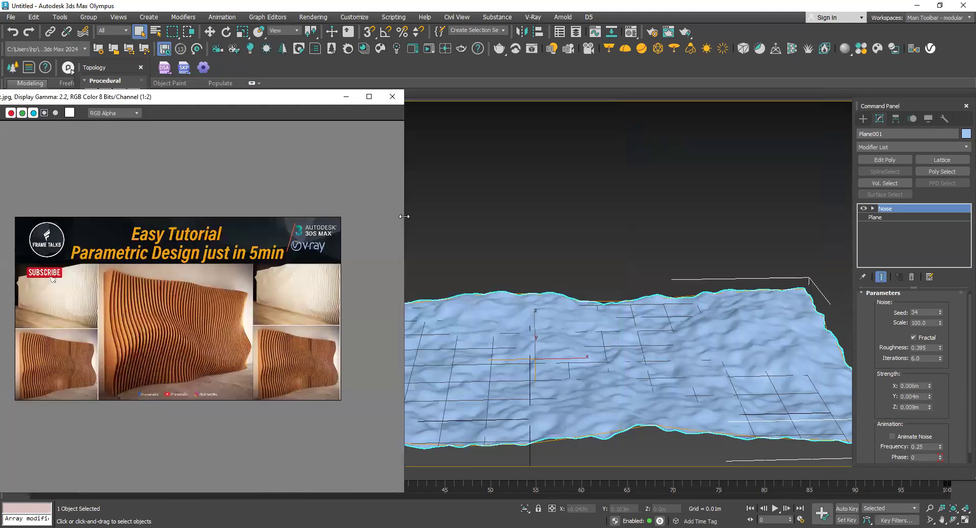
left_click_drag(404, 216, 280, 249)
scroll(170, 286, "up", 1)
middle_click_drag(171, 285, 263, 309)
middle_click_drag(227, 308, 256, 325)
middle_click_drag(150, 345, 208, 349)
mouse_move(207, 349)
left_mouse_down()
mouse_move(224, 359)
mouse_move(211, 360)
left_mouse_up()
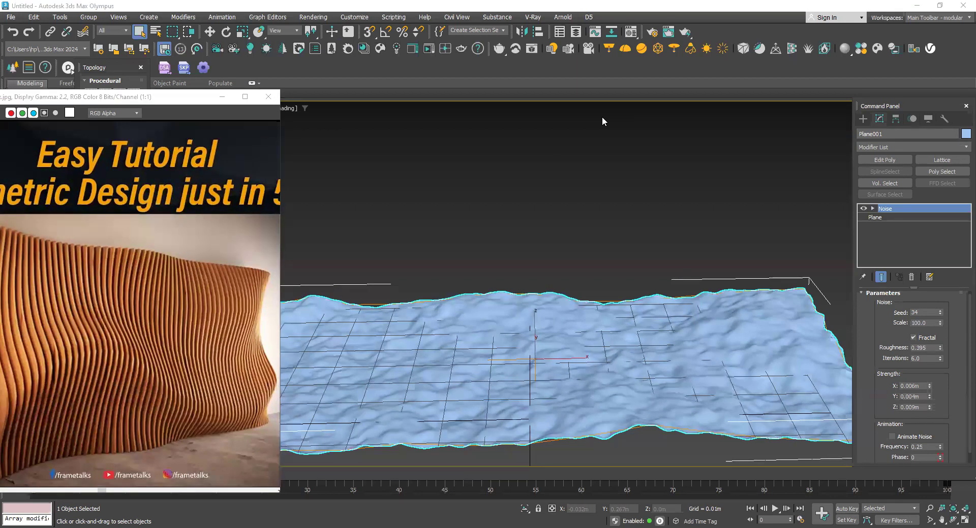
Step: Delete the plane's Noise modifier and apply a fresh Noise modifier in its place
scroll(487, 325, "down", 3)
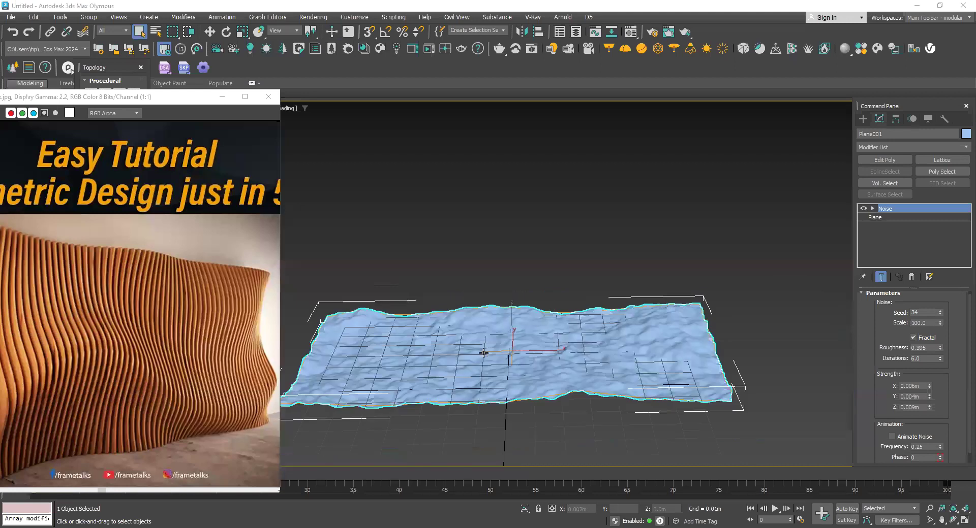
scroll(457, 359, "up", 4)
scroll(457, 358, "down", 1)
middle_click_drag(456, 359, 527, 348)
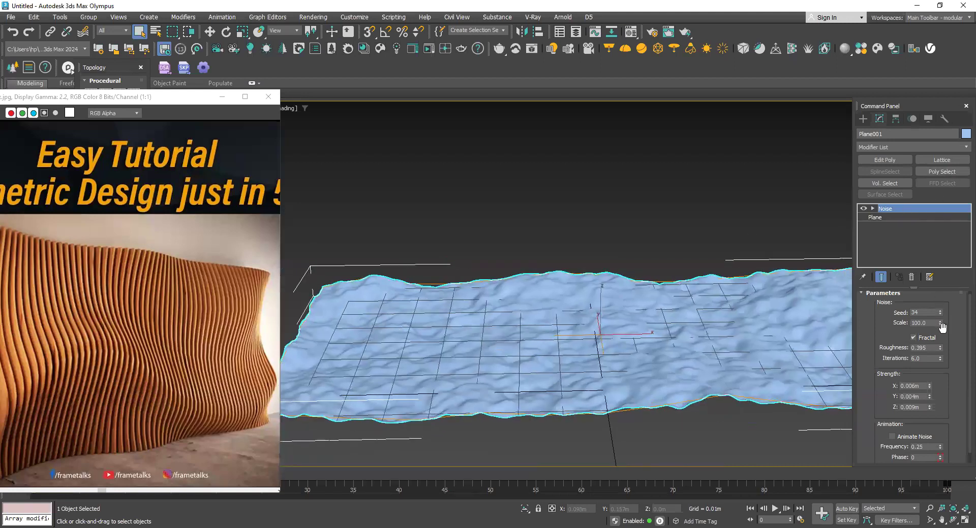
left_click(910, 276)
left_click(912, 147)
type("n")
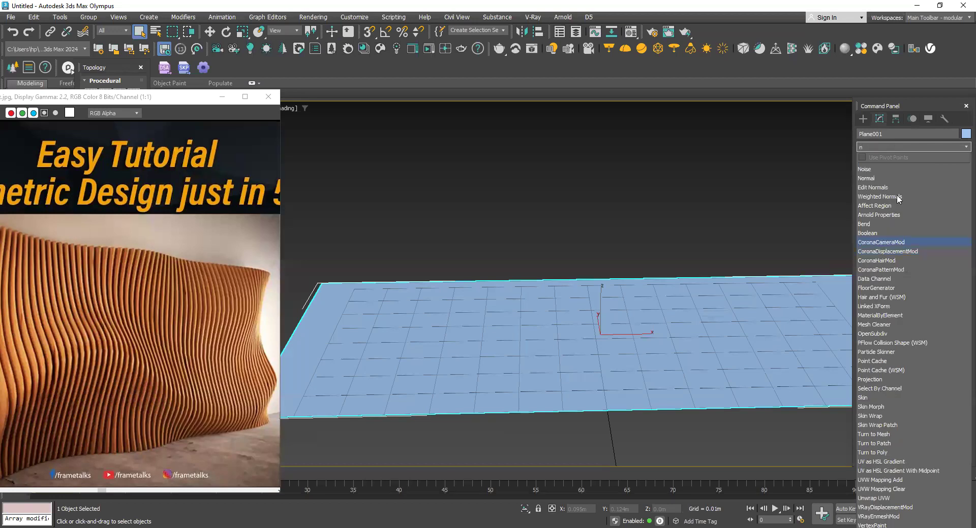
left_click(901, 168)
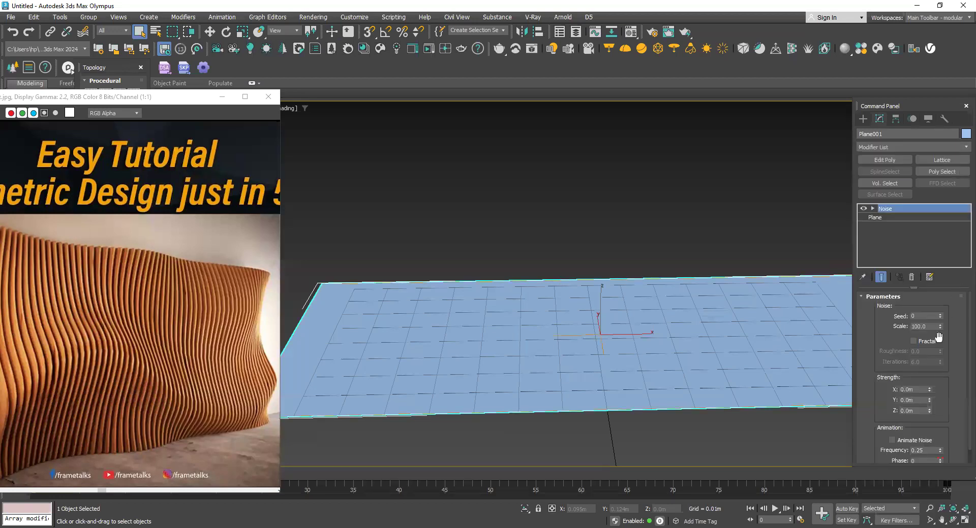
Step: Set the new Noise modifier's strength to 0.04 m in X, 0.004 m in Y and 0.004 m in Z
left_click(928, 387)
left_click(928, 387)
left_click_drag(924, 372, 549, 45)
left_click_drag(930, 403, 928, 371)
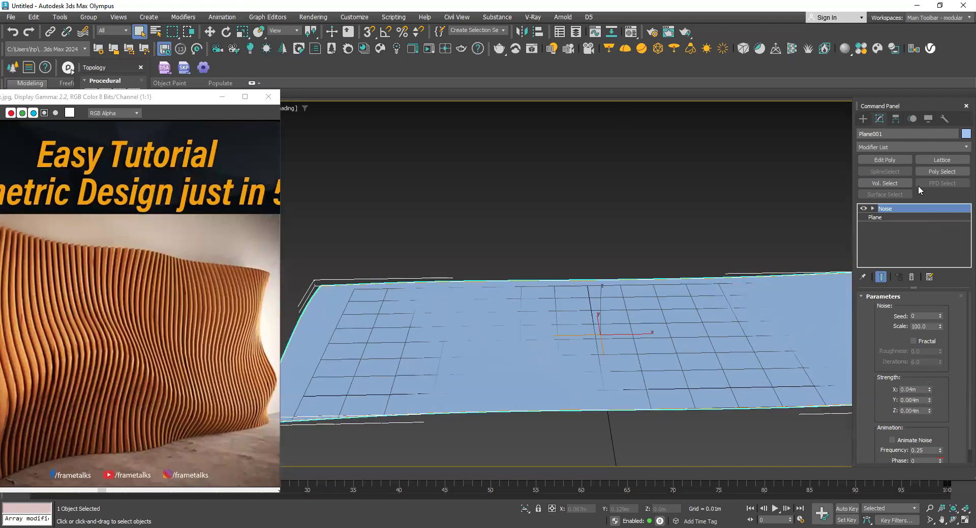
Step: Inspect the base plane's segment density up close with edged faces temporarily displayed
left_click(895, 217)
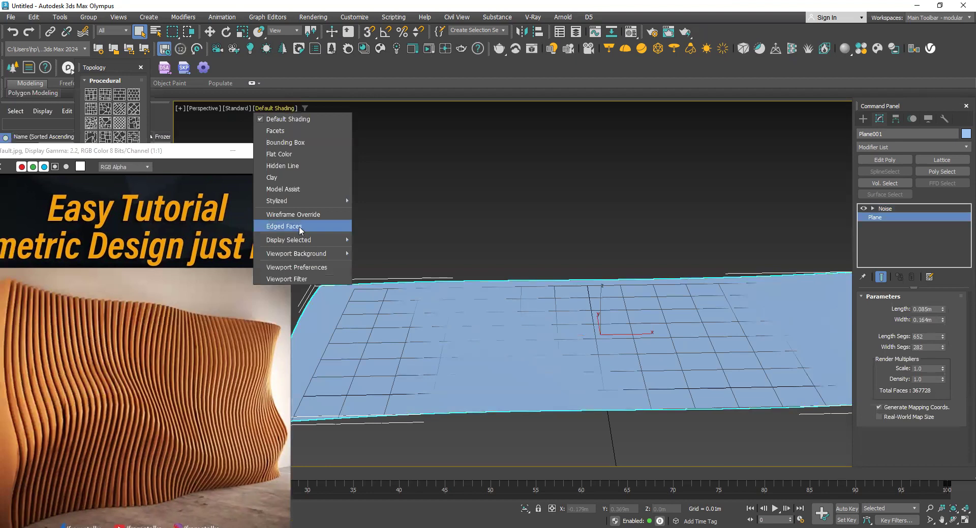
left_click(297, 227)
scroll(491, 336, "up", 5)
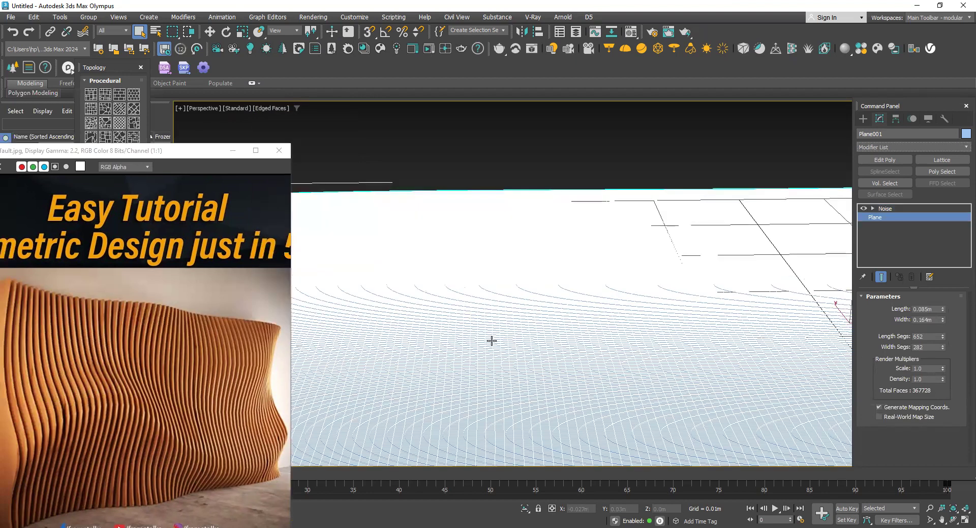
scroll(492, 341, "up", 2)
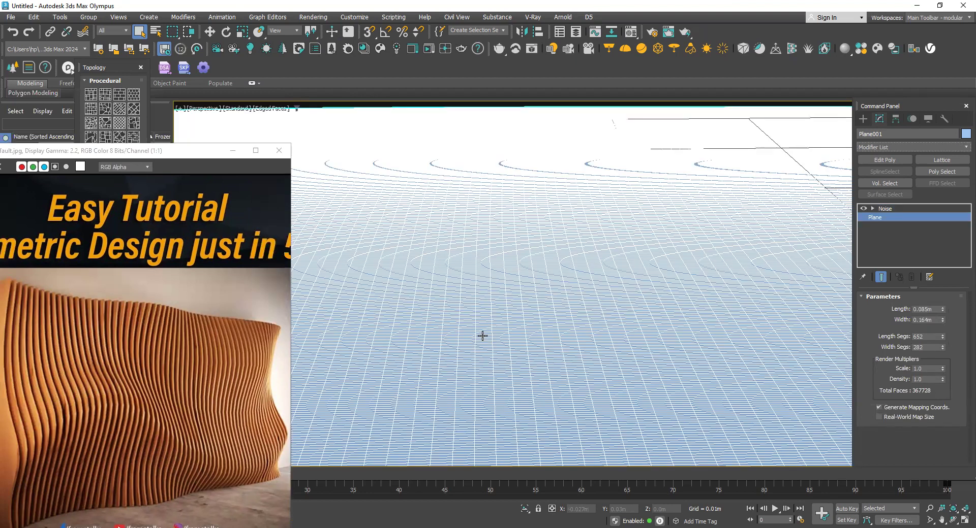
left_click(265, 114)
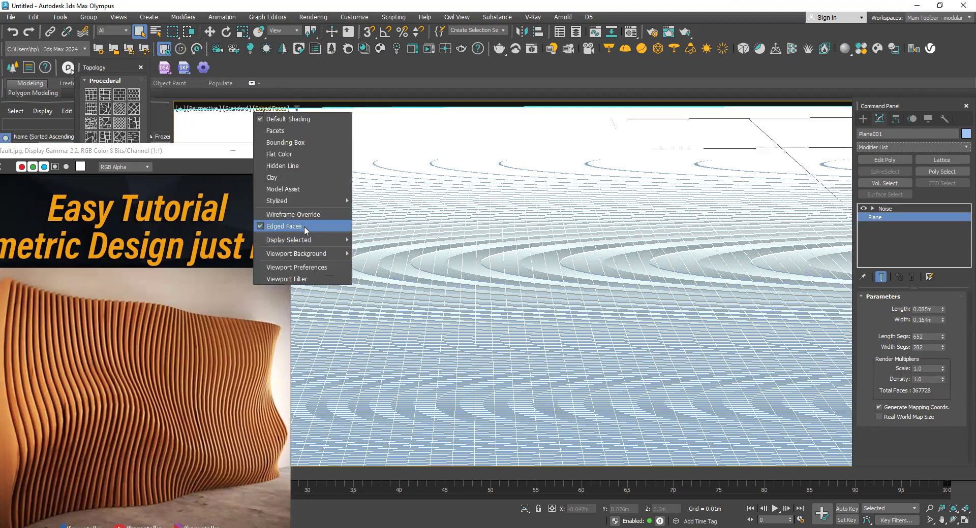
left_click(304, 226)
scroll(560, 357, "down", 2)
middle_click_drag(597, 367, 492, 343)
scroll(492, 343, "up", 1)
scroll(539, 350, "down", 1)
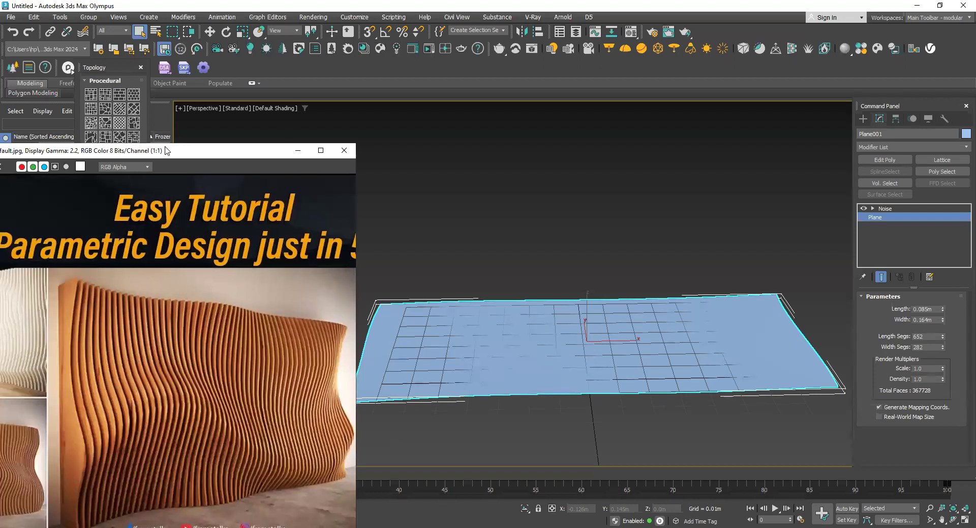
Step: Reposition the reference image window beside the model and center its picture on the wavy slat wall
left_click_drag(168, 151, 326, 79)
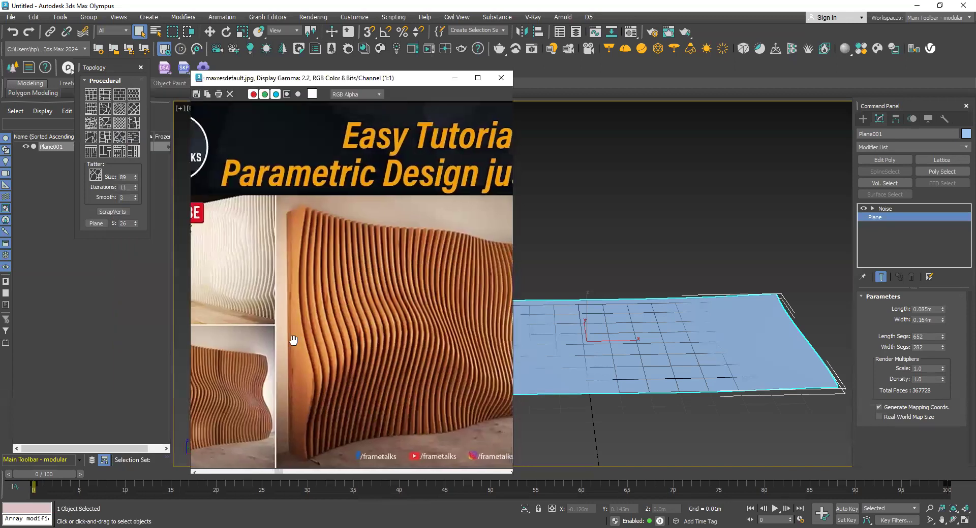
middle_click_drag(300, 342, 226, 331)
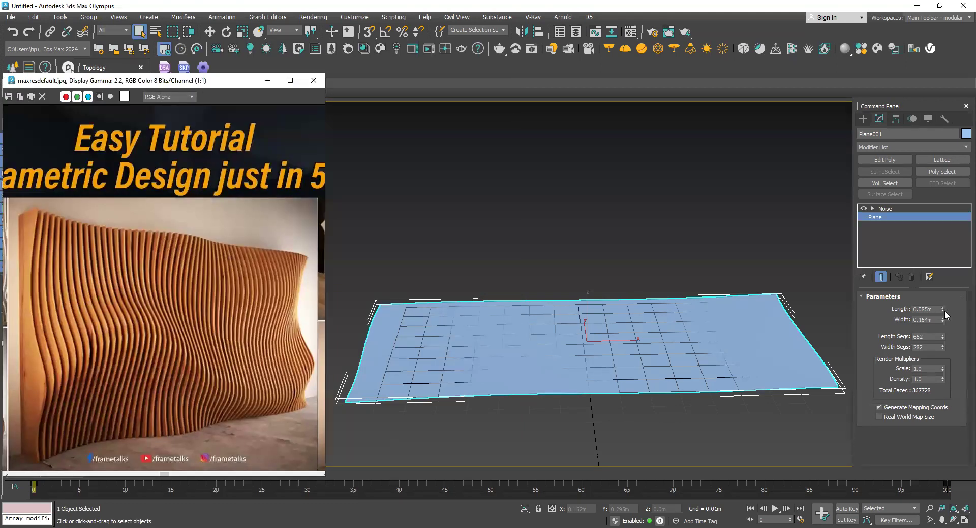
left_click_drag(943, 309, 904, 324)
Step: Raise the Noise modifier's Z strength, enable Fractal, and set its X strength to 0.014 m
left_click(890, 208)
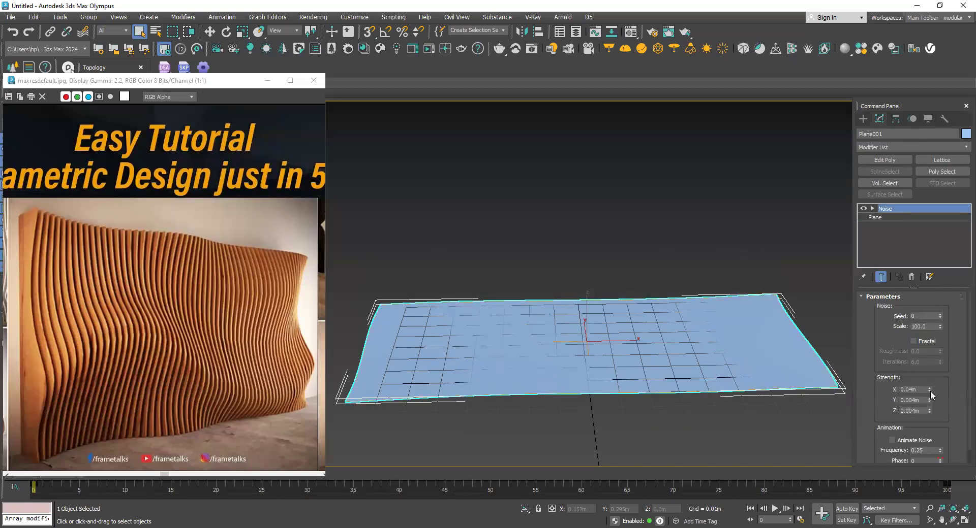
scroll(931, 386, "down", 1)
left_click_drag(931, 354, 909, 315)
left_click_drag(929, 397, 930, 368)
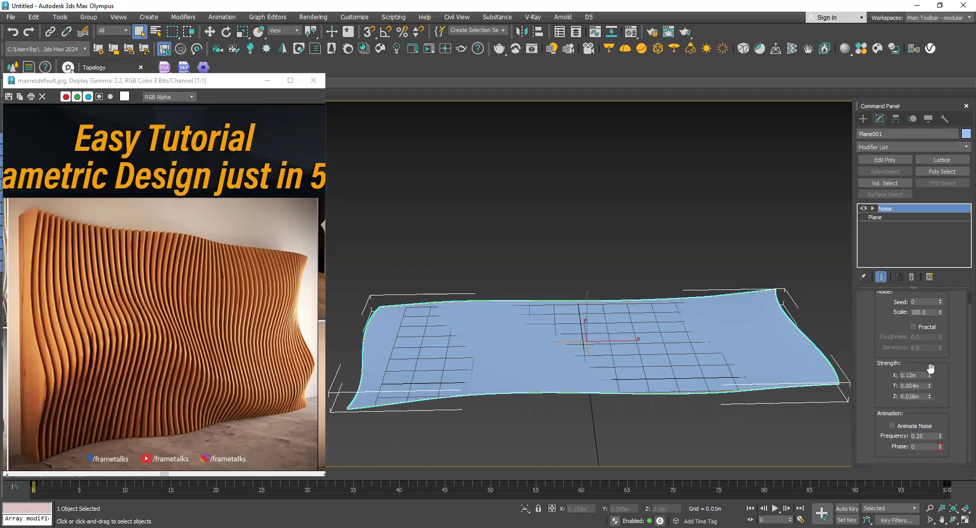
left_click(923, 328)
left_click_drag(929, 375, 926, 419)
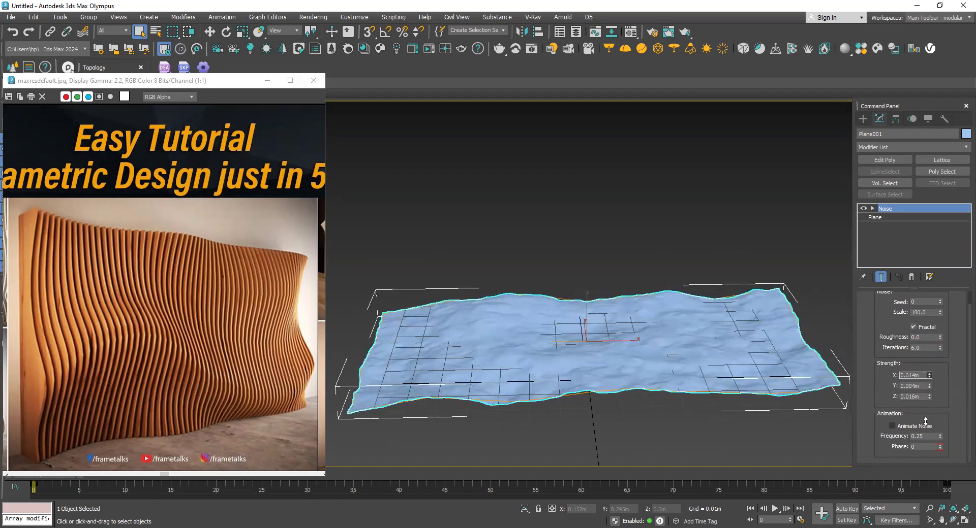
Step: Smooth the fractal noise by setting its roughness to 0.0 and its iterations to 3.23
left_click_drag(938, 338, 938, 329)
left_click_drag(928, 379, 864, 73)
right_click(863, 73)
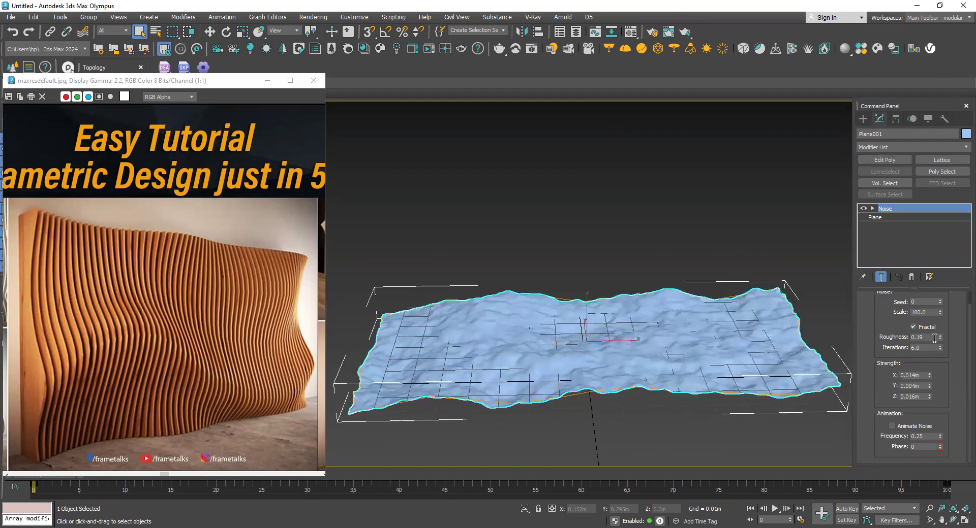
left_click_drag(939, 339, 939, 369)
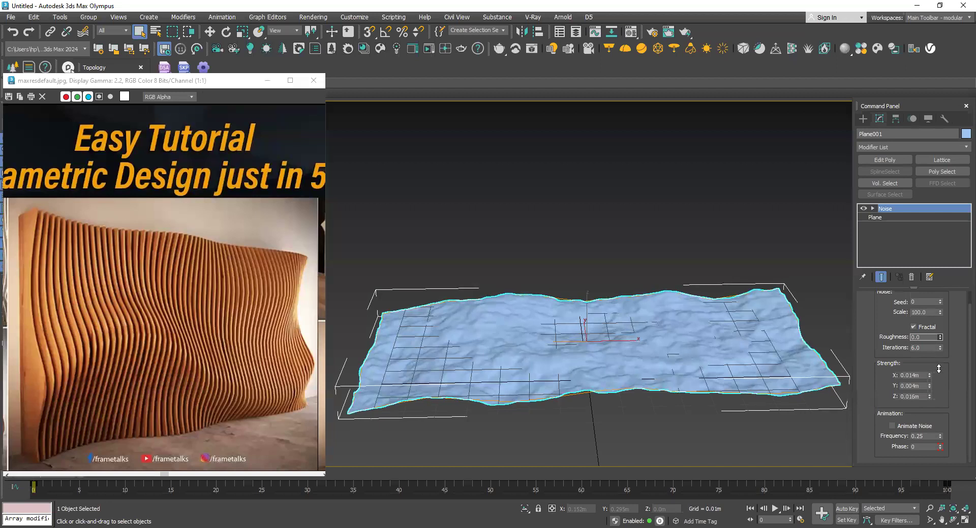
type("6")
left_click_drag(940, 350, 927, 500)
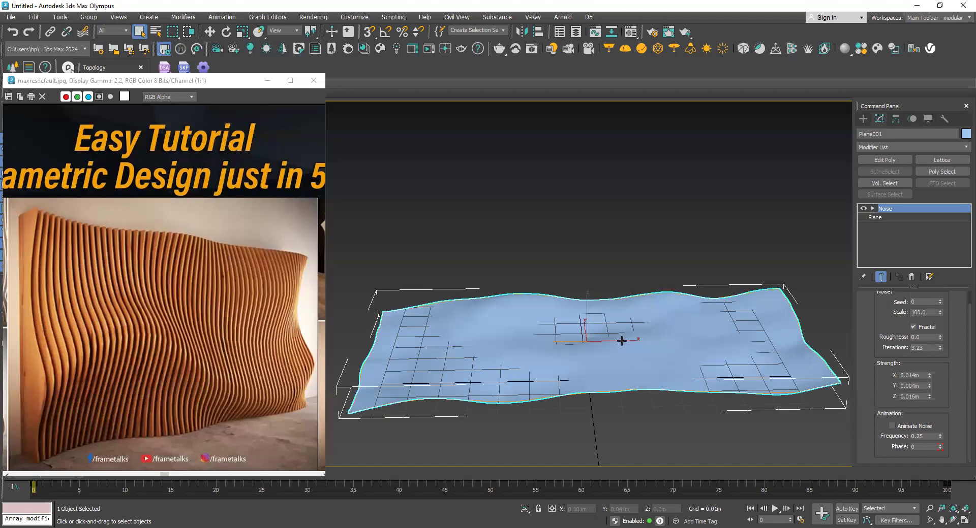
Step: Set the Noise strength to -0.019 m in X, -0.002 m in Y and 0.035 m in Z
left_click_drag(928, 395, 930, 335)
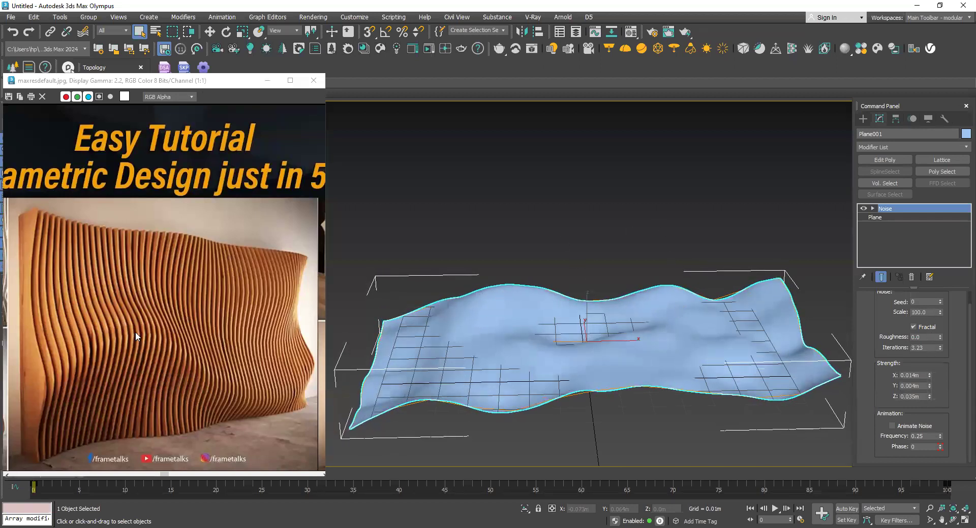
middle_click_drag(447, 323, 531, 373, "alt")
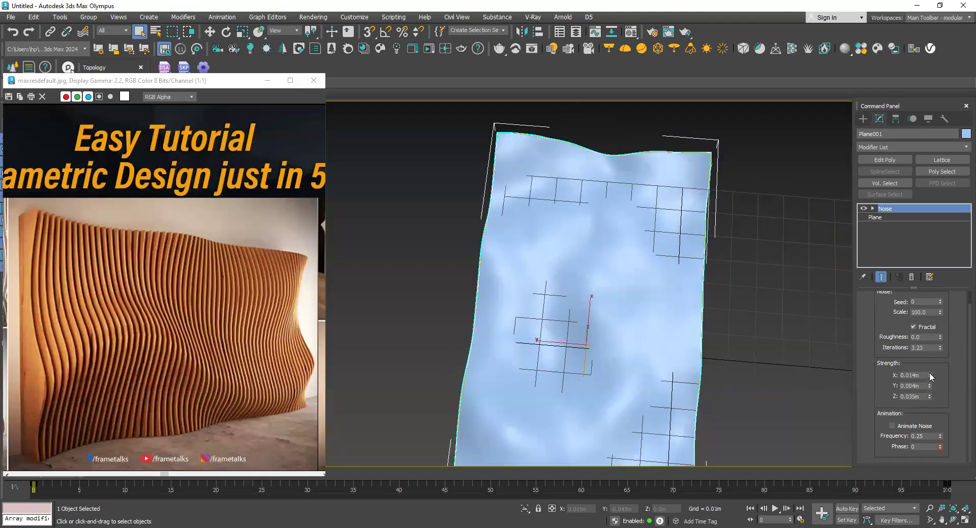
left_click_drag(929, 375, 930, 393)
middle_click_drag(641, 374, 534, 341, "alt")
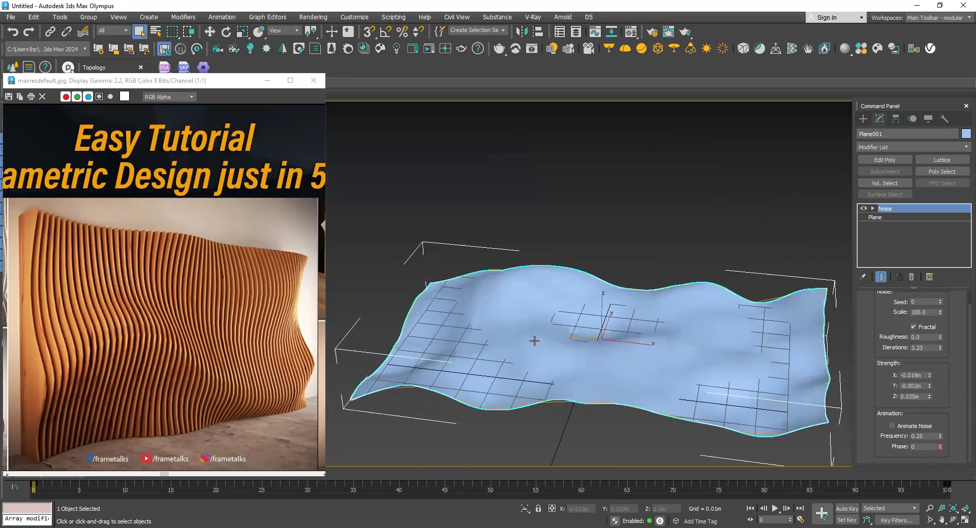
Step: Enable angle snapping at 90 degrees and rotate the wavy plane upright by -90 degrees about the Y axis
left_click(862, 119)
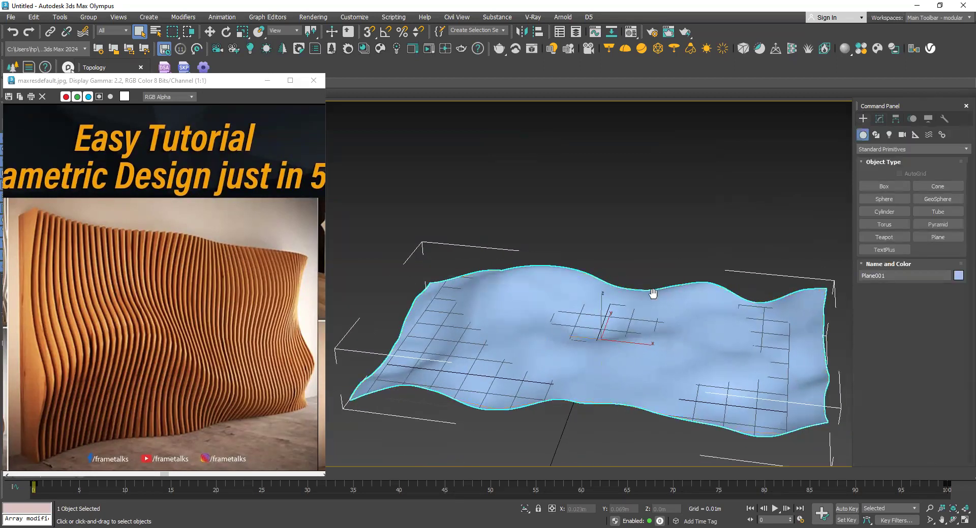
middle_click_drag(653, 290, 639, 285)
left_click(227, 32)
left_click(385, 32)
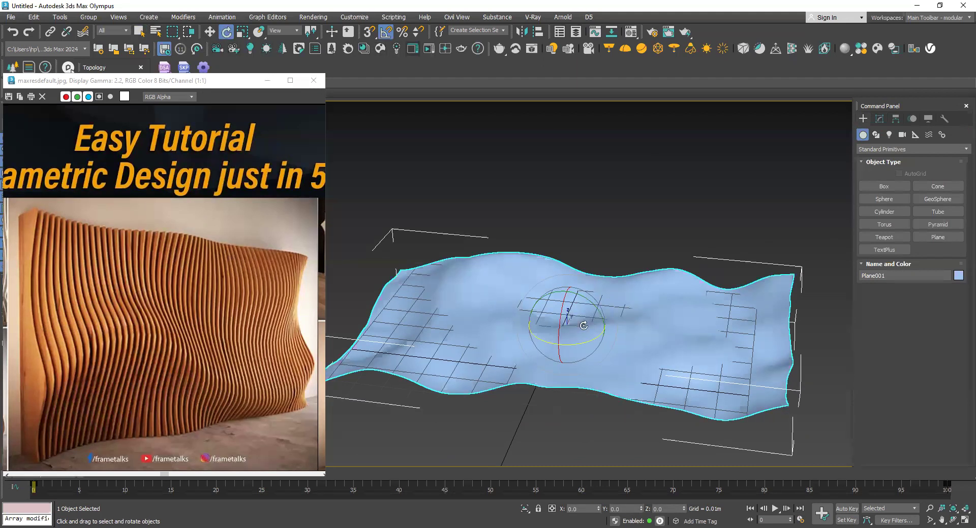
left_click_drag(595, 303, 583, 299)
right_click(583, 299)
left_click_drag(496, 273, 442, 255)
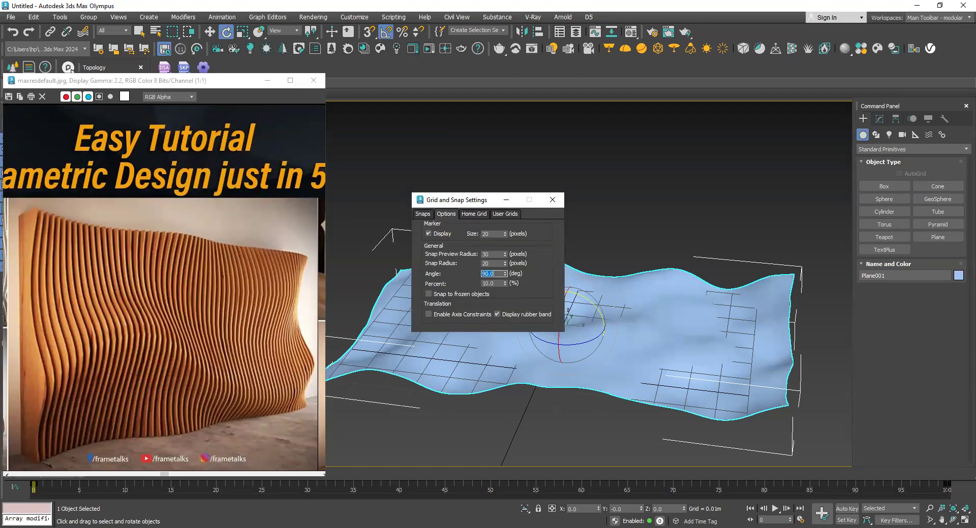
left_click(549, 200)
left_click_drag(596, 307, 587, 301)
Step: Move the upright wavy plane up along Z so it stands on the grid
middle_click_drag(527, 444, 565, 398, "alt")
scroll(616, 374, "down", 4)
scroll(639, 371, "up", 2)
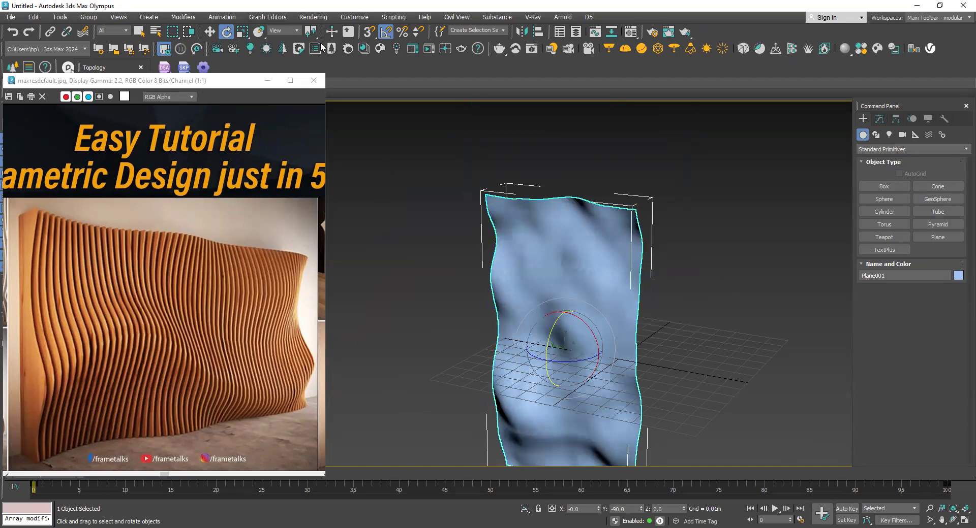
left_click(209, 32)
left_click_drag(583, 344, 584, 280)
middle_click_drag(582, 242, 666, 410, "alt")
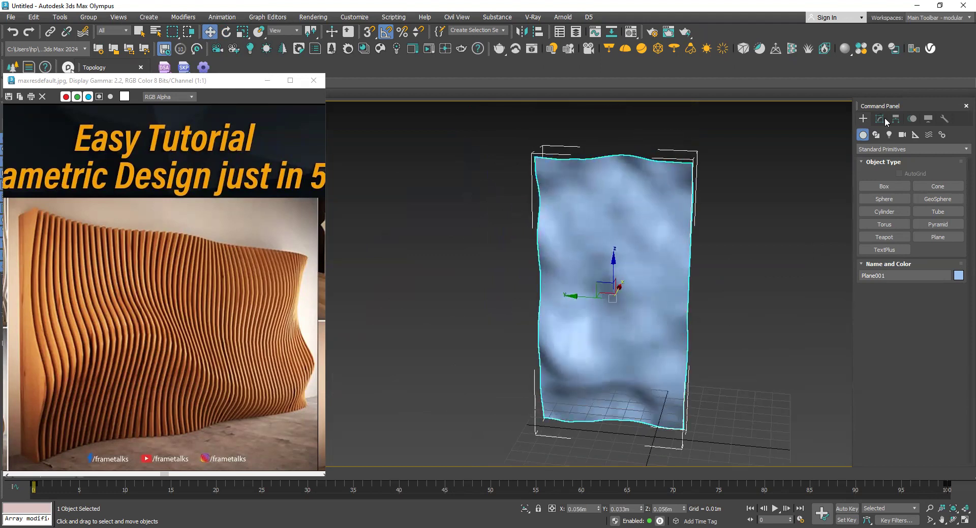
Step: Create a Section shape beside the wavy plane and rotate it 90 degrees so it stands vertically
left_click(876, 135)
left_click(937, 262)
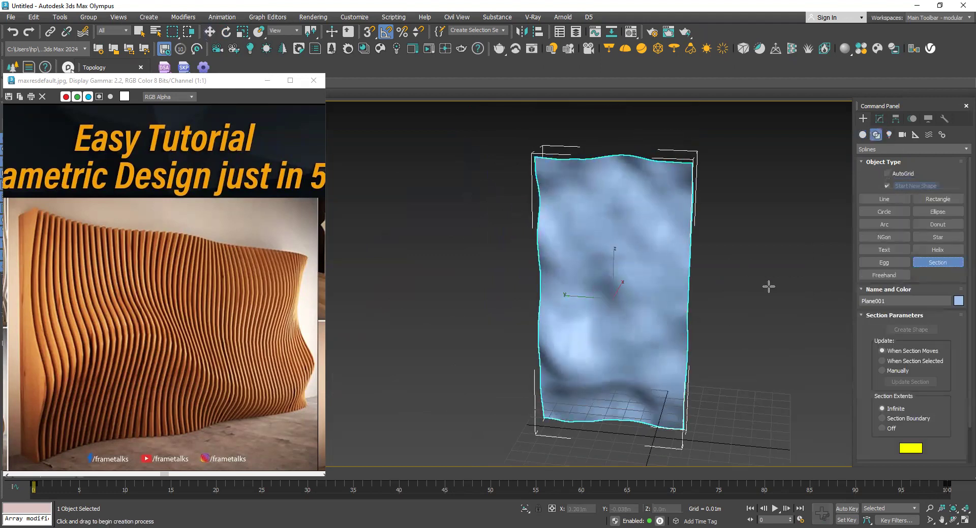
left_click_drag(778, 306, 677, 402)
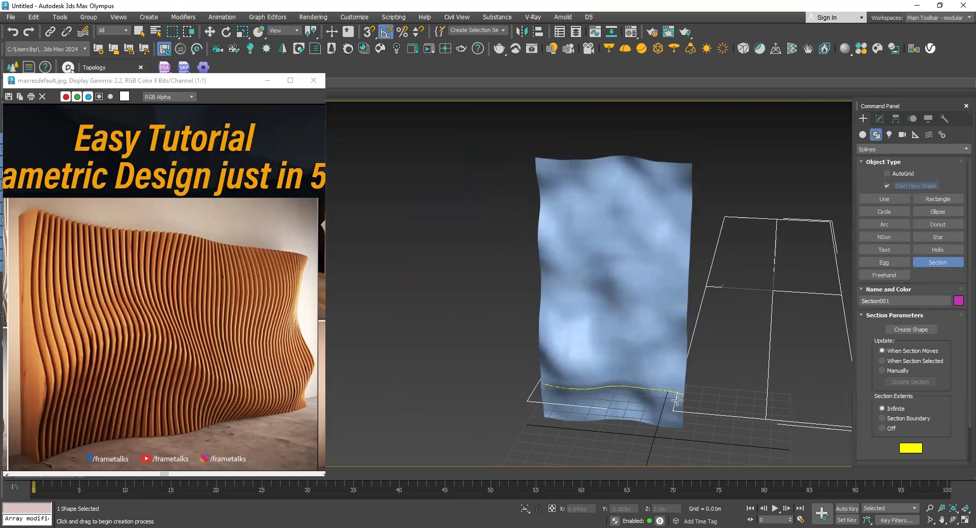
left_click(226, 31)
left_click_drag(775, 265, 795, 300)
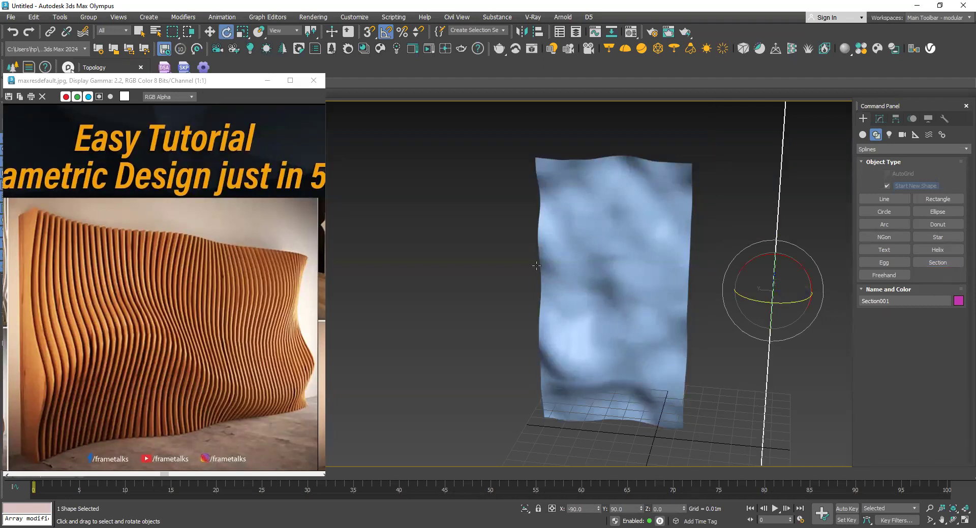
Step: Move the vertical section onto one side edge of the wavy plane so that it cuts the surface
left_click(209, 31)
middle_click_drag(787, 316, 737, 272, "alt")
left_click_drag(736, 272, 459, 358)
middle_click_drag(459, 358, 472, 401, "alt")
left_click_drag(463, 368, 454, 364)
right_click(454, 365)
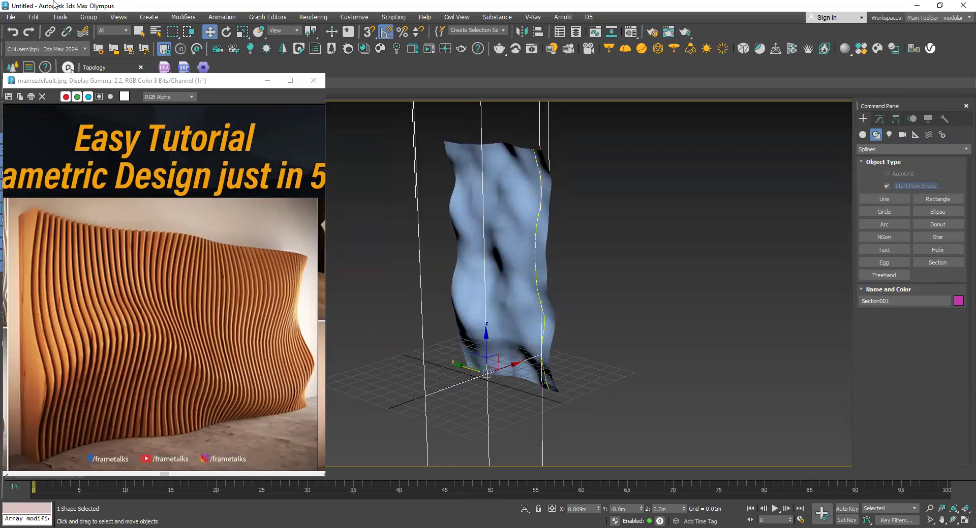
Step: Array the section as a 1D row of 17 copies spaced 0.005 m apart along Y, with the preview turned on
left_click(60, 17)
left_click(112, 221)
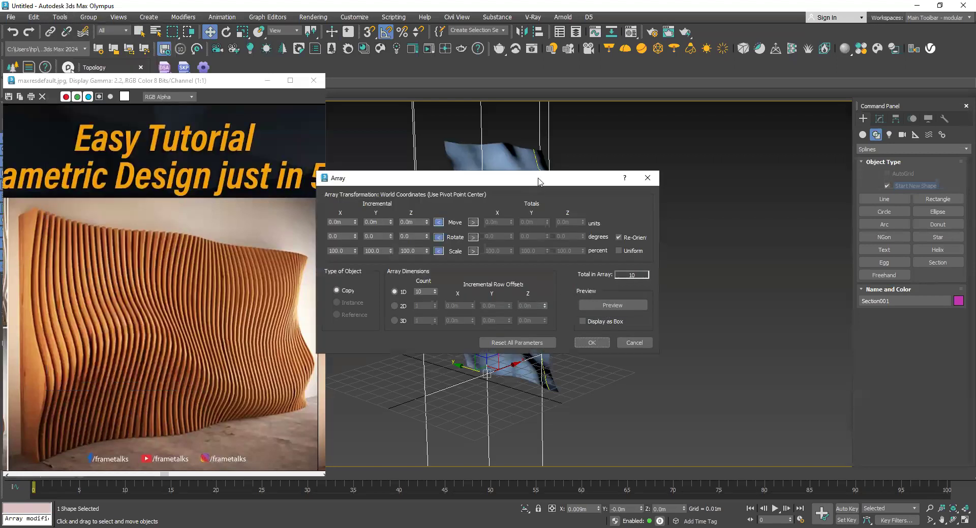
left_click_drag(538, 181, 800, 202)
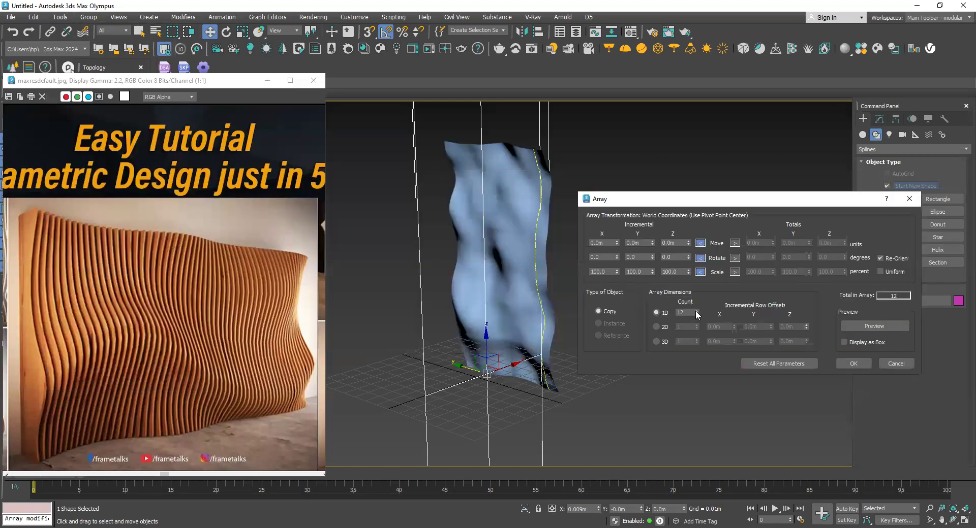
left_click(844, 325)
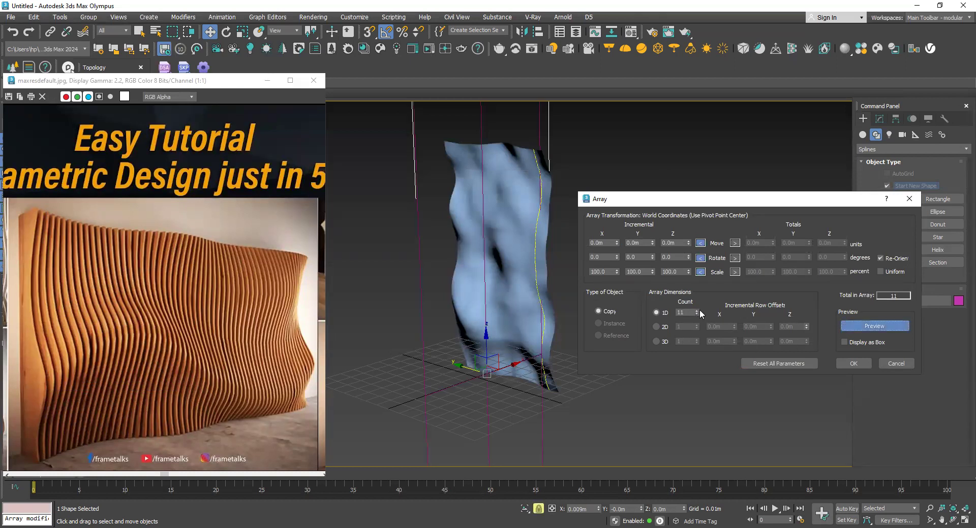
left_click_drag(616, 245, 653, 241)
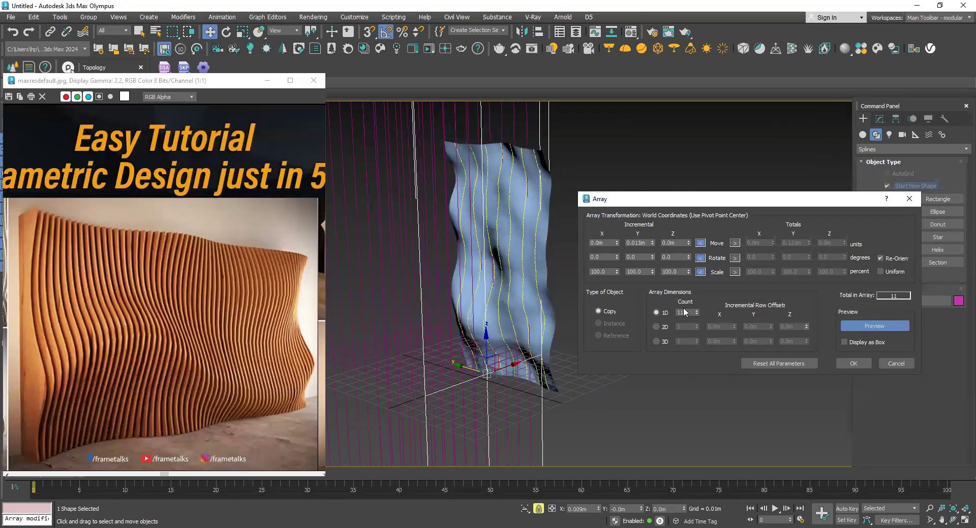
left_click(696, 311)
left_click(696, 310)
left_click(697, 310)
left_click(696, 311)
left_click(652, 245)
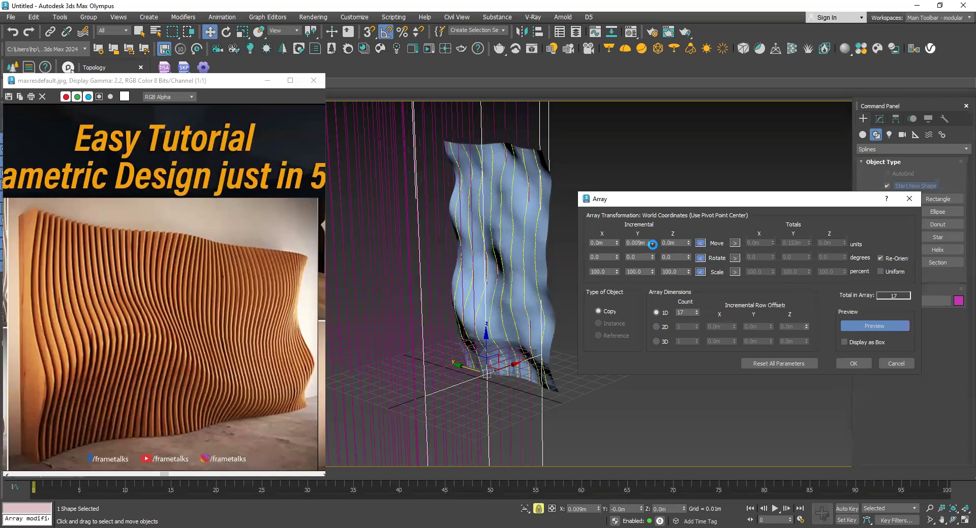
left_click(653, 244)
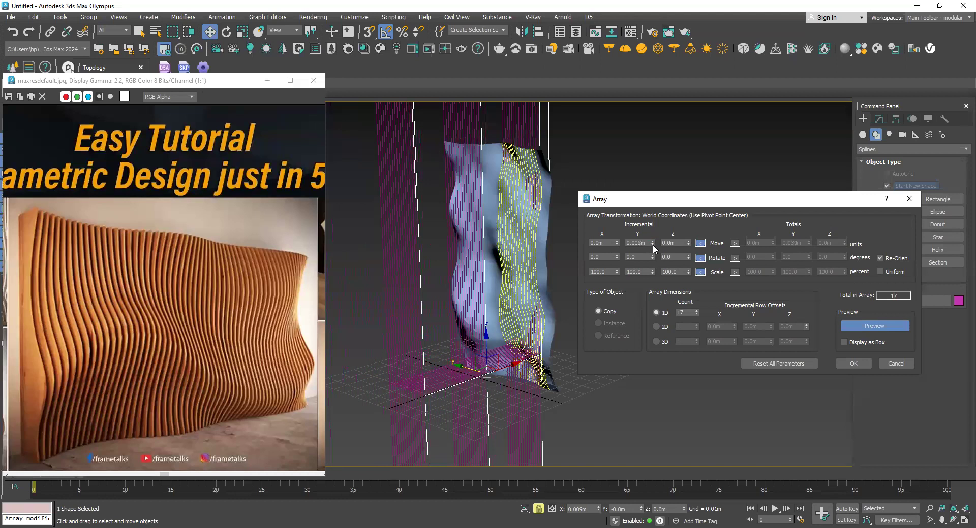
mouse_move(493, 251)
middle_mouse_down("alt")
mouse_move(539, 265)
mouse_move(610, 266)
middle_mouse_up("alt")
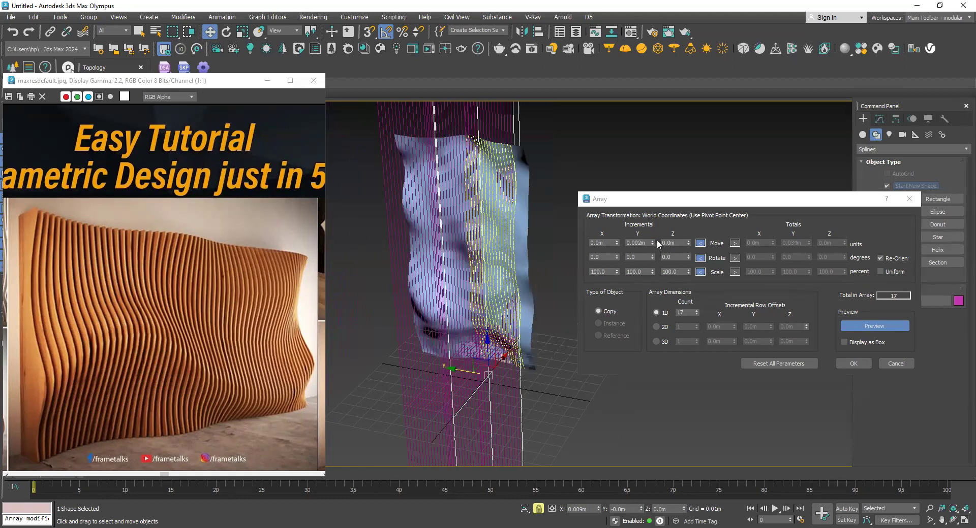
left_click(652, 240)
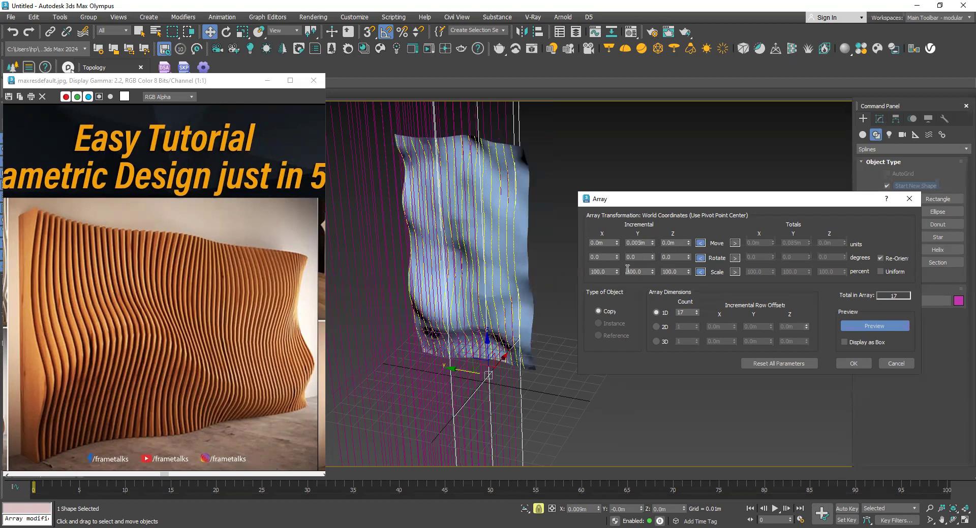
left_click(854, 364)
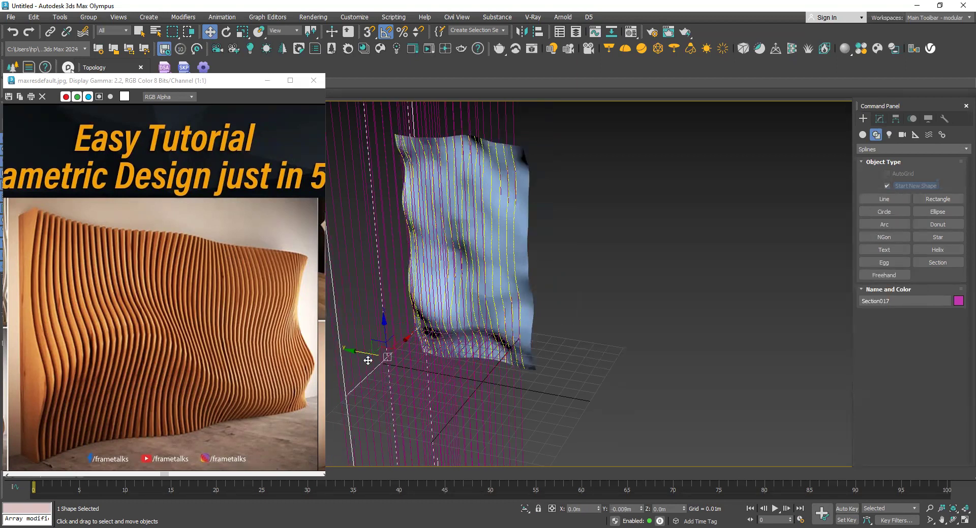
Step: Select all 17 sections and shift them along X in the Front view so they span the wavy plane from edge to edge
scroll(413, 305, "down", 4)
left_click_drag(365, 212, 365, 212)
scroll(365, 211, "up", 6)
scroll(510, 402, "down", 3)
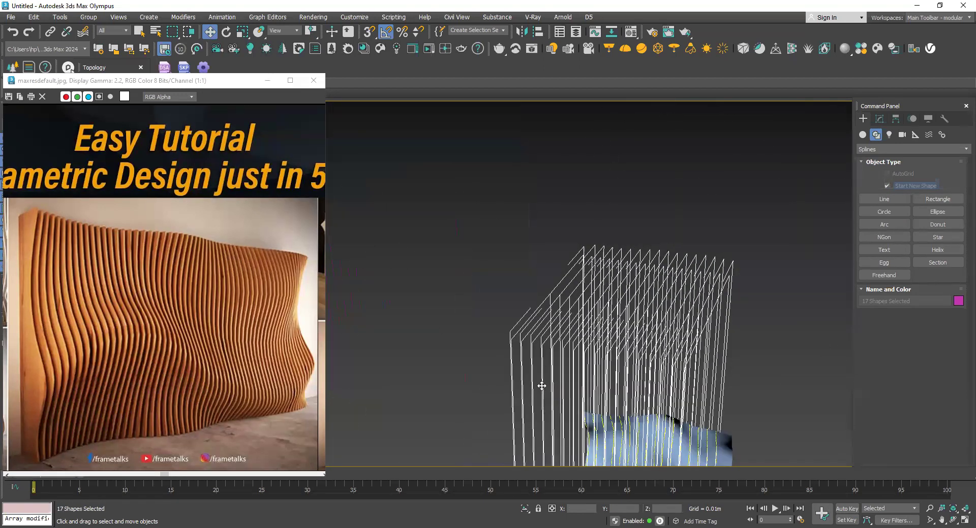
key("l")
key("z")
key("f")
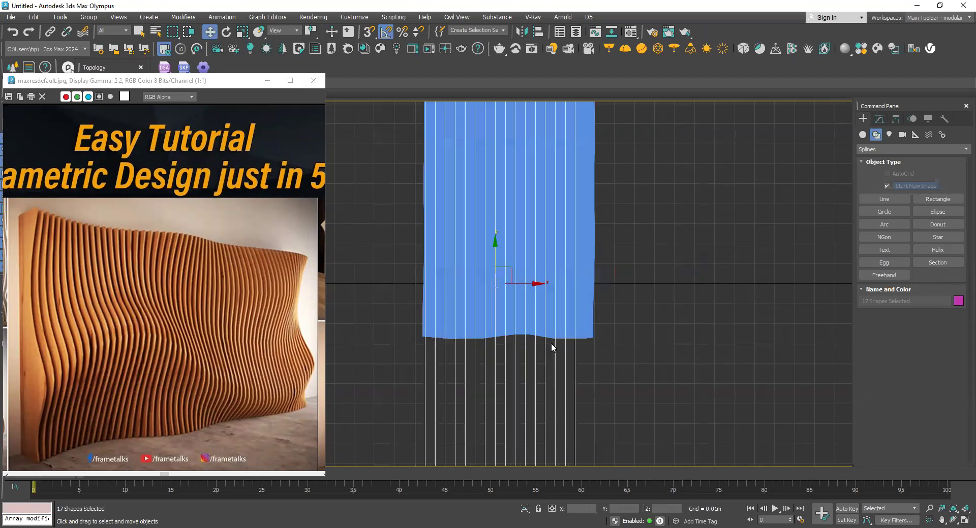
left_click_drag(524, 284, 536, 285)
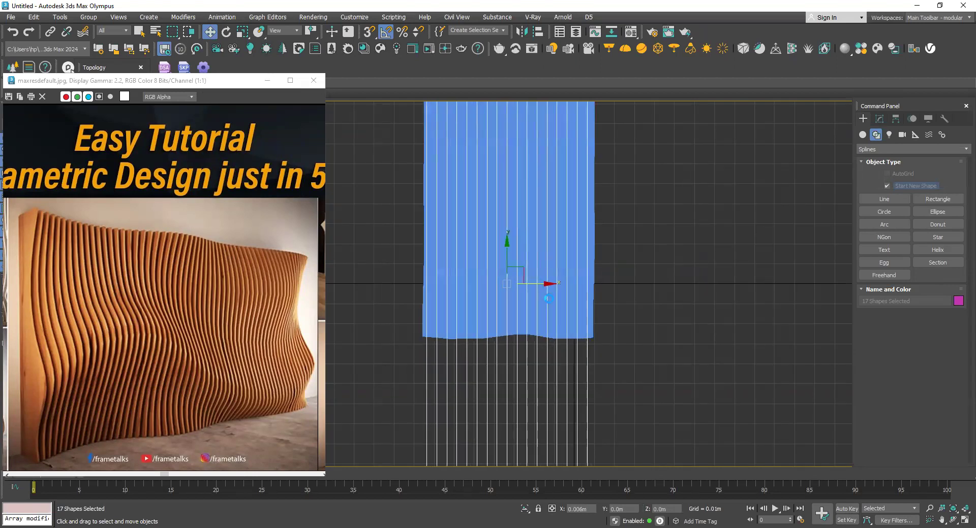
Step: Return to the Perspective view and select only Section001, the original section at the end of the row
key("p")
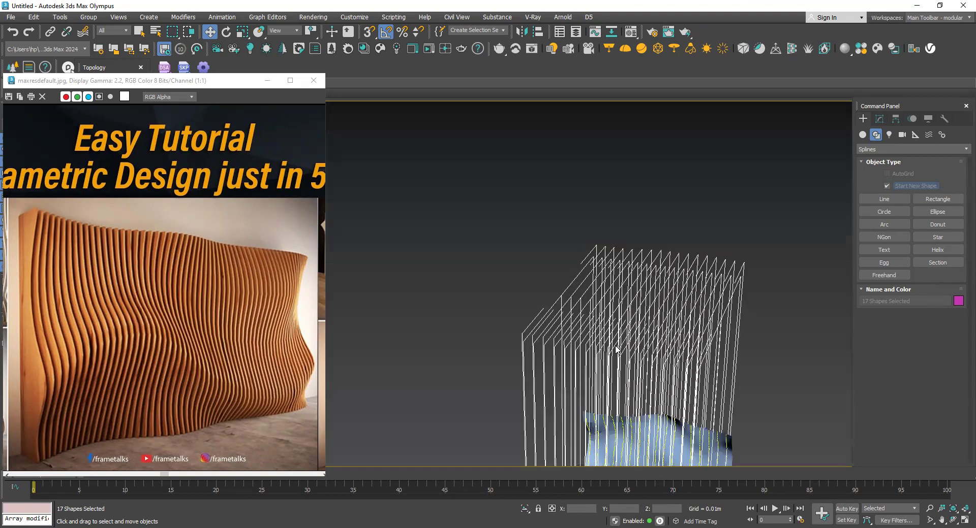
key("z")
middle_click_drag(633, 277, 646, 289, "alt")
scroll(635, 244, "up", 3)
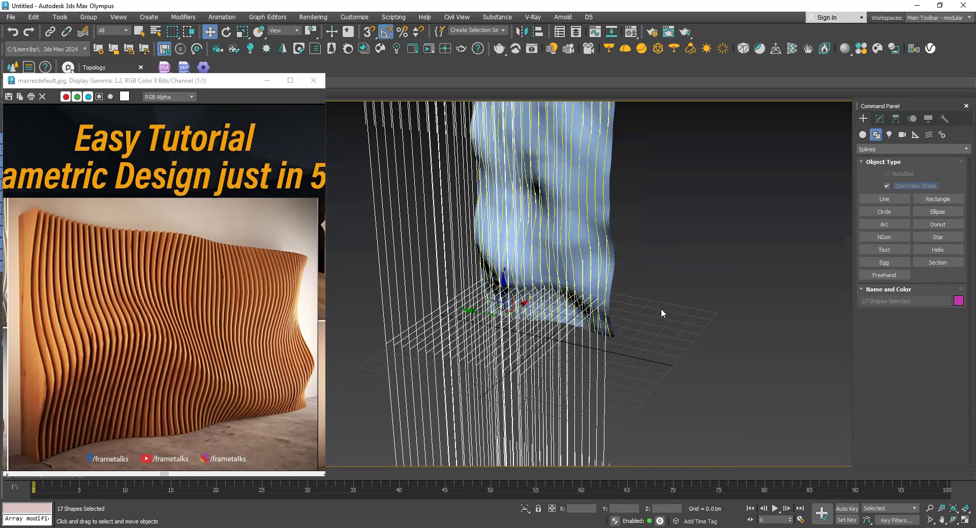
left_click(613, 370)
left_click(605, 363)
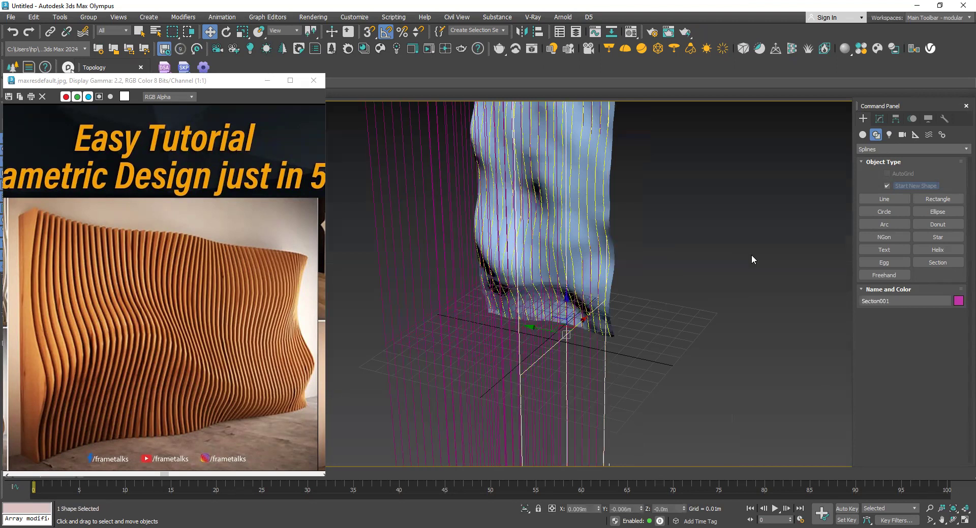
left_click(898, 147)
type("ed")
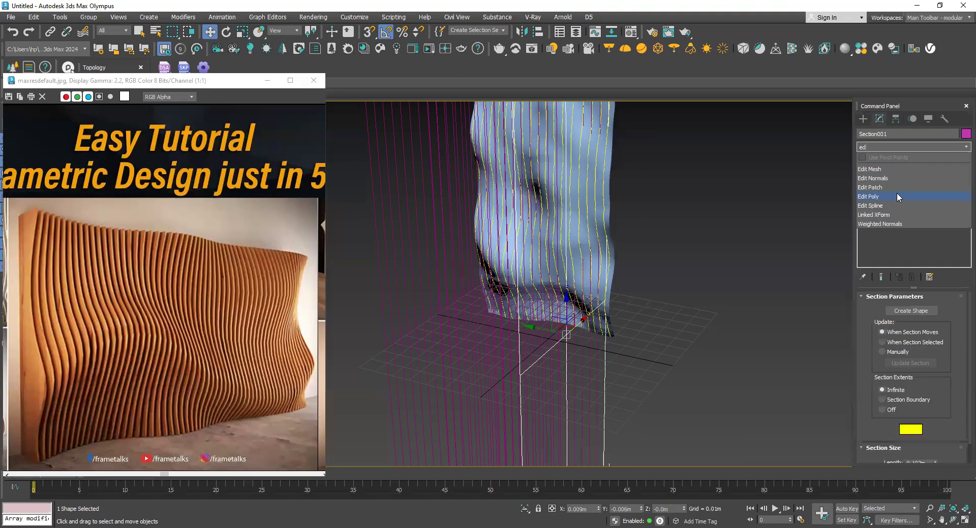
type("ot")
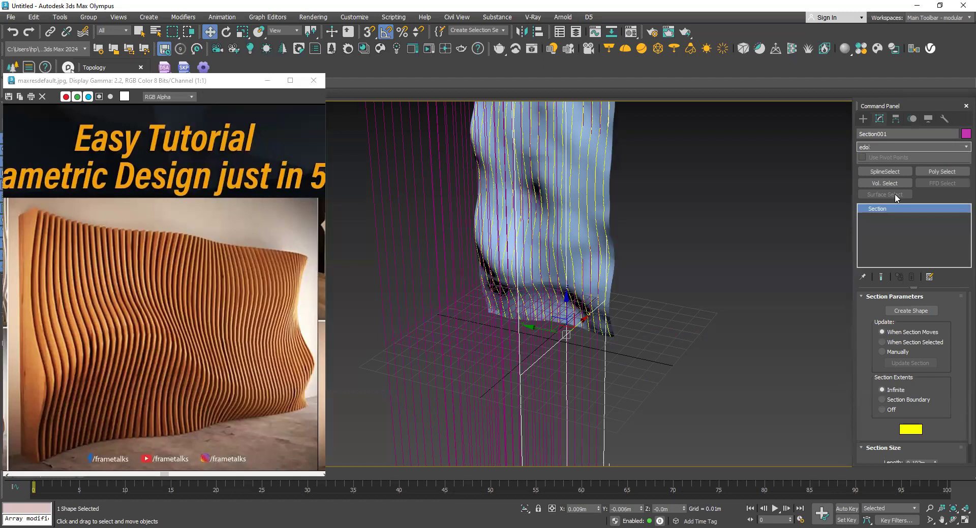
key("BackSpace")
key("BackSpace")
key("BackSpace")
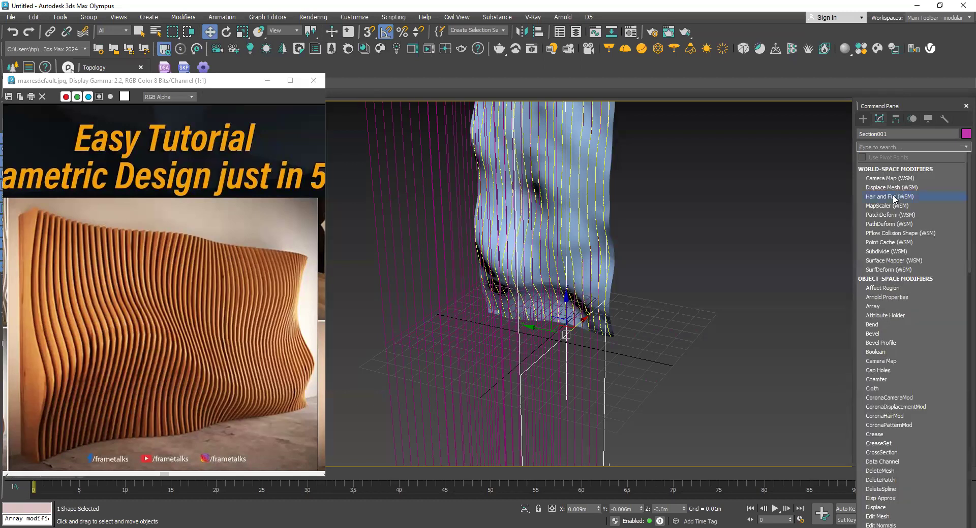
key("Escape")
Step: Convert Section001 to an Editable Spline
right_click(890, 209)
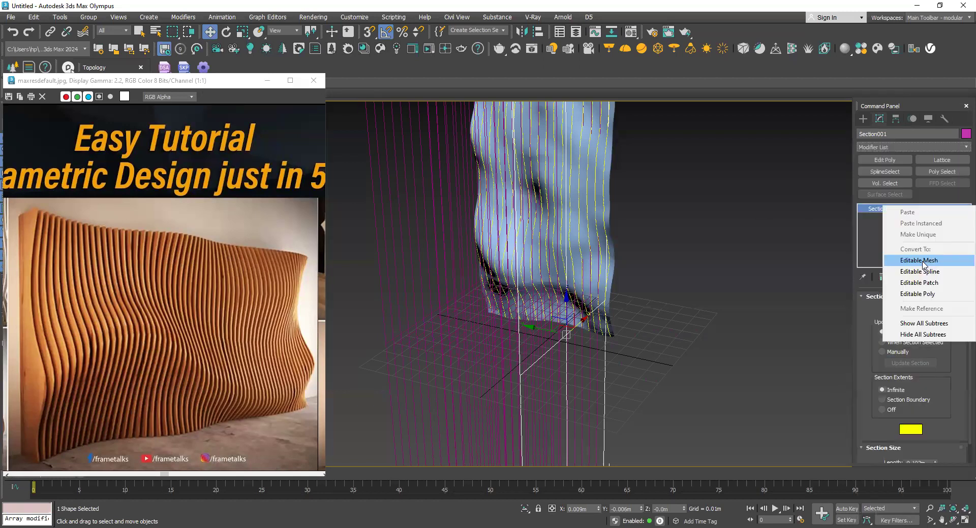
left_click(898, 271)
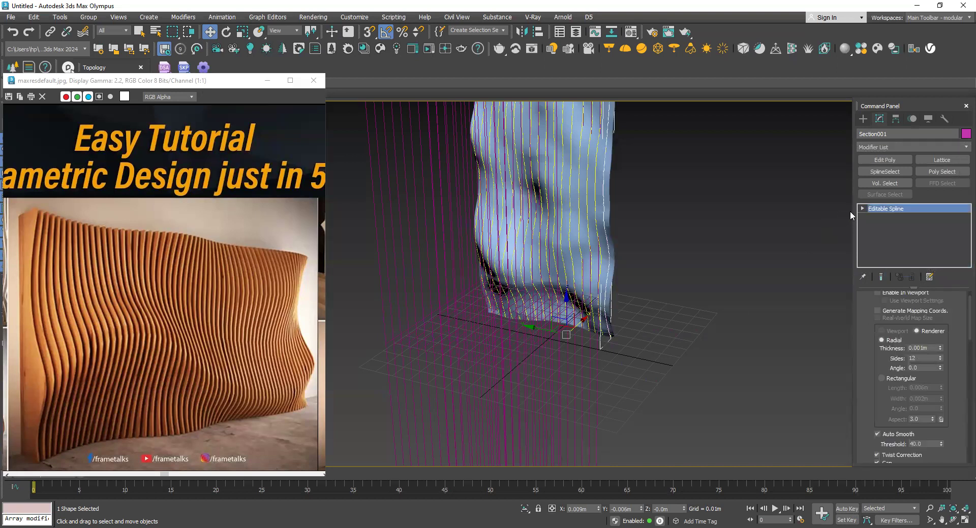
scroll(668, 288, "up", 2)
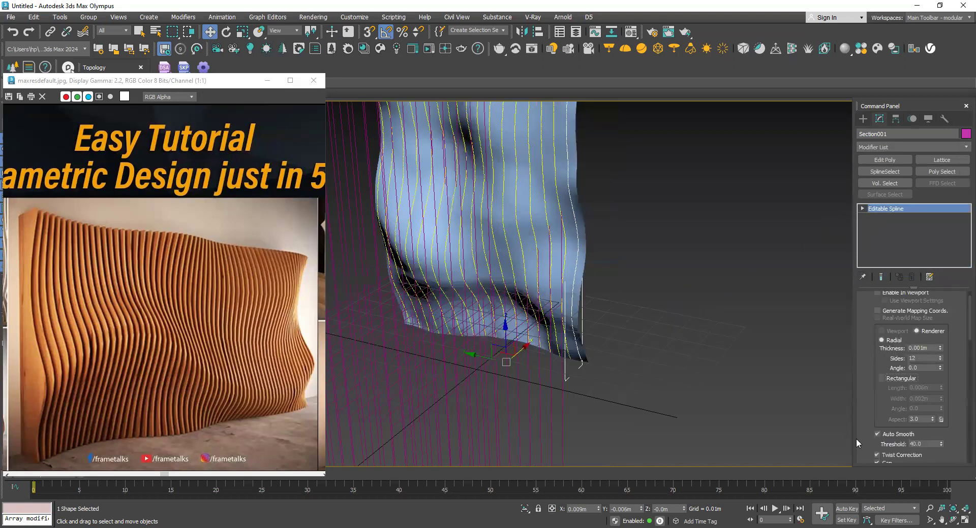
Step: Attach Section002 through Section017 to the editable spline with Attach Multiple
left_click_drag(957, 344, 917, 305)
left_click(890, 417)
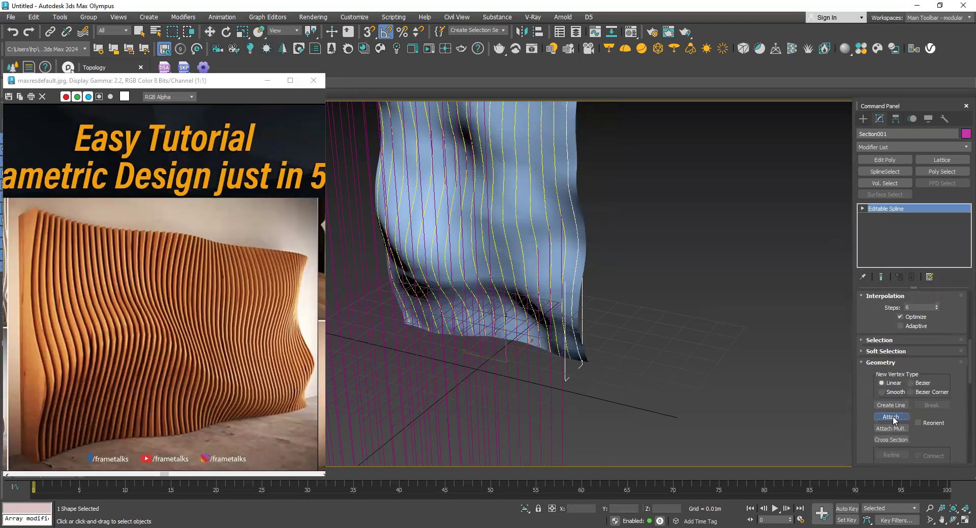
left_click(892, 428)
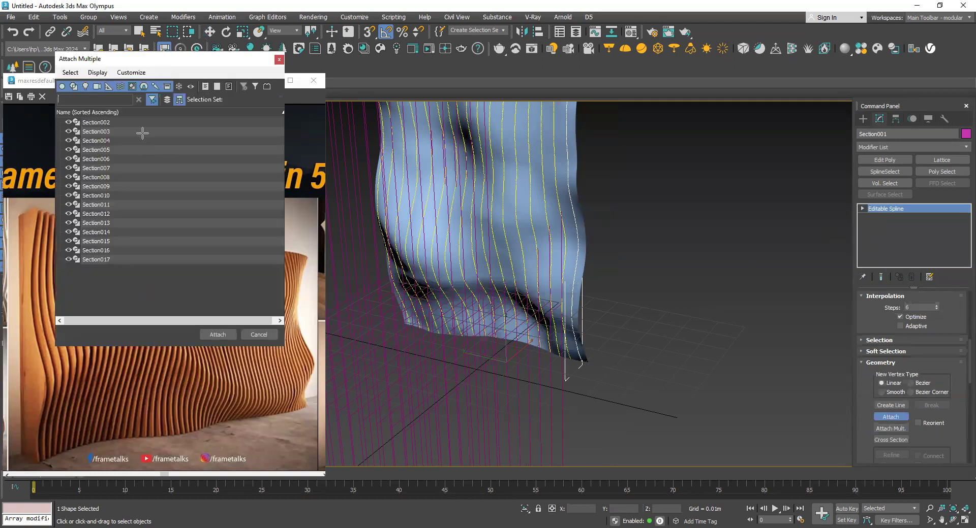
left_click(116, 121)
left_click(126, 260, "shift")
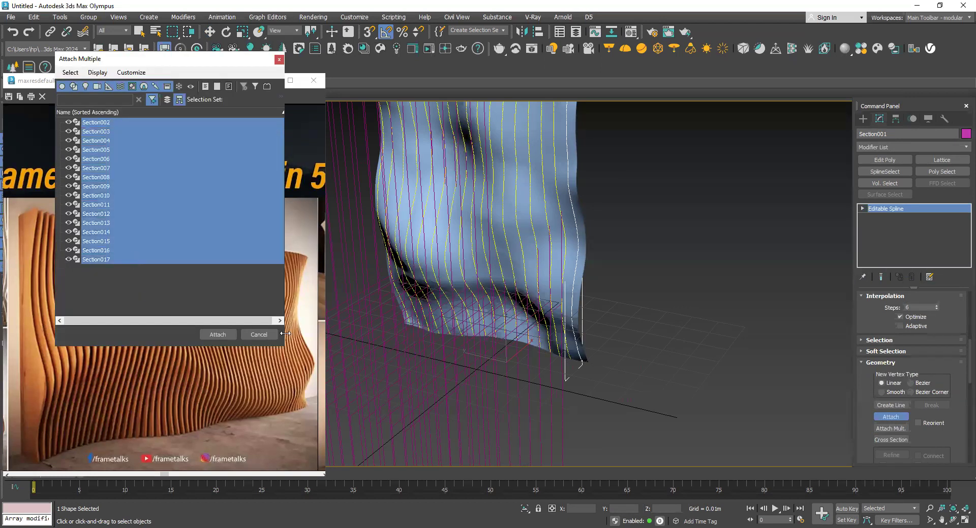
left_click(225, 336)
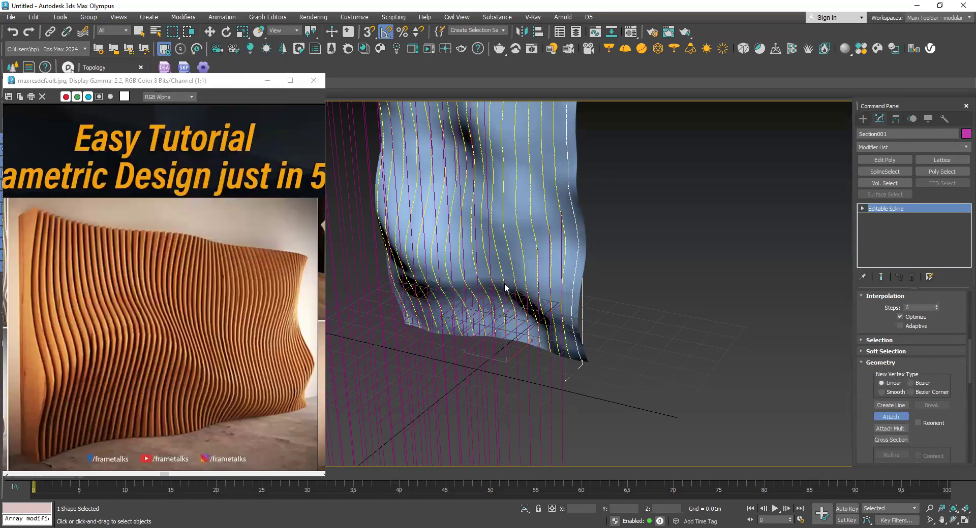
Step: Isolate the attached spline object from the rest of the scene and view the wavy curves from the side
scroll(504, 282, "down", 2)
scroll(507, 284, "up", 1)
scroll(506, 300, "down", 2)
scroll(514, 285, "up", 2)
key("alt+q")
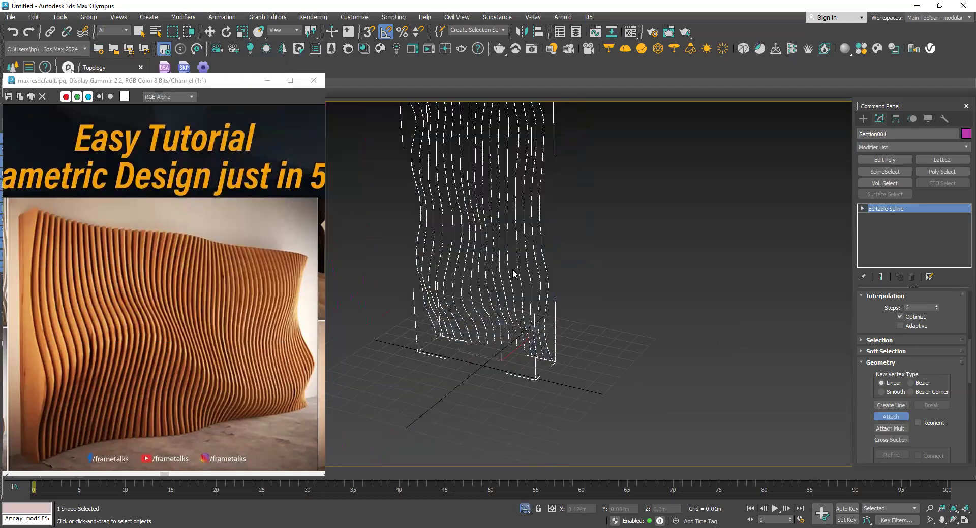
middle_click_drag(513, 258, 530, 275, "alt")
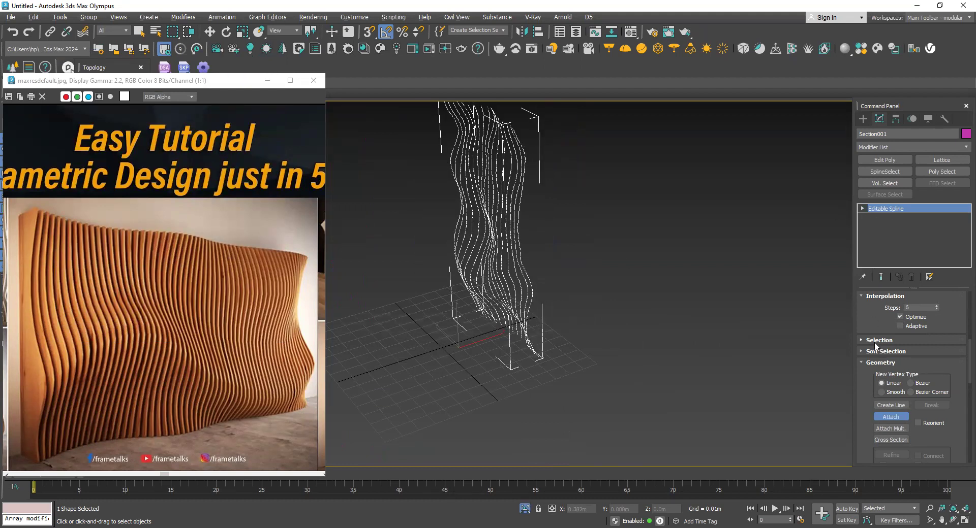
Step: Enable the spline's rendering thickness in both the renderer and the viewport
left_click_drag(870, 317, 879, 462)
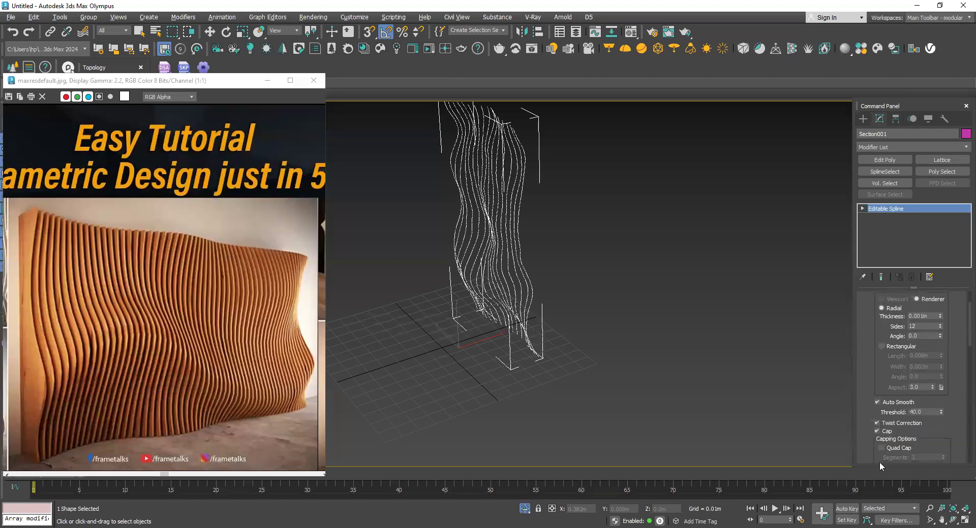
left_click_drag(887, 325, 888, 473)
left_click(884, 299)
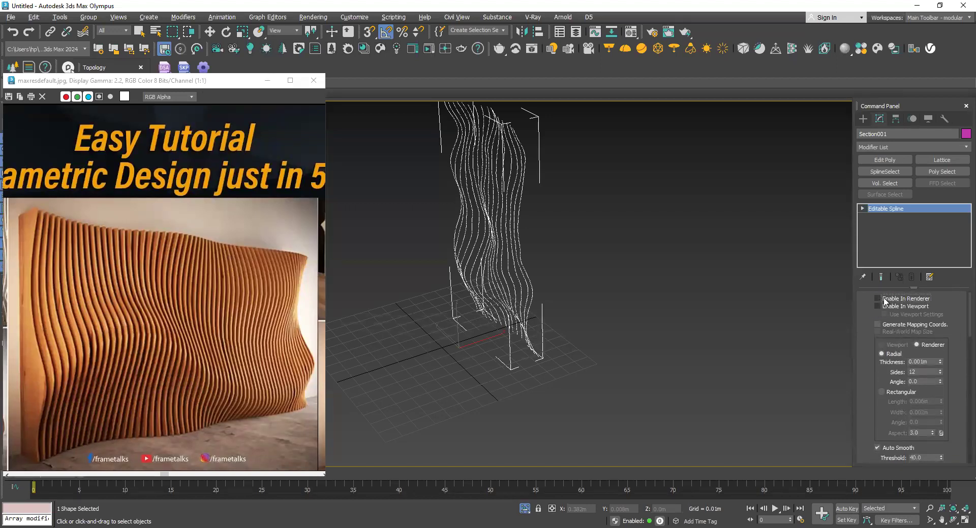
left_click(889, 308)
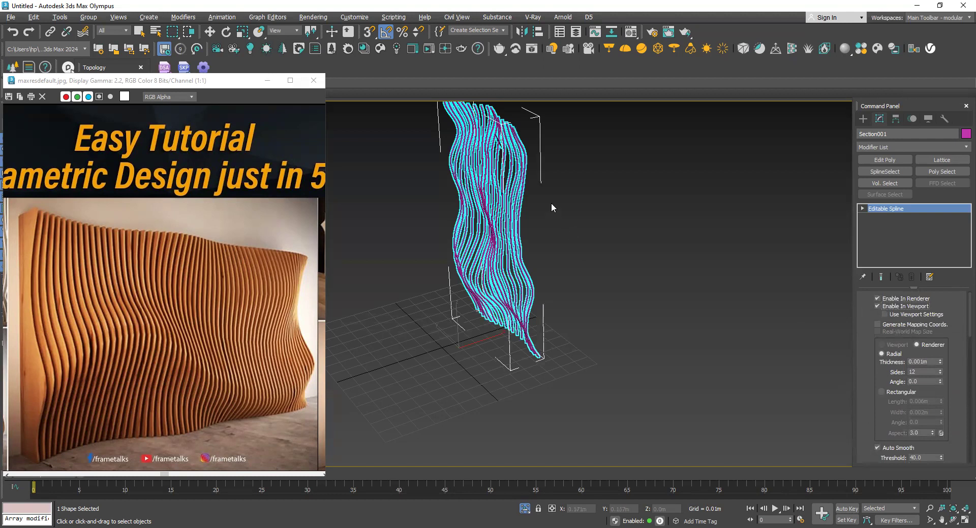
Step: Switch the spline's rendering profile to Rectangular and set its length to 0.003 m so the slats separate
scroll(551, 204, "up", 5)
scroll(511, 235, "down", 5)
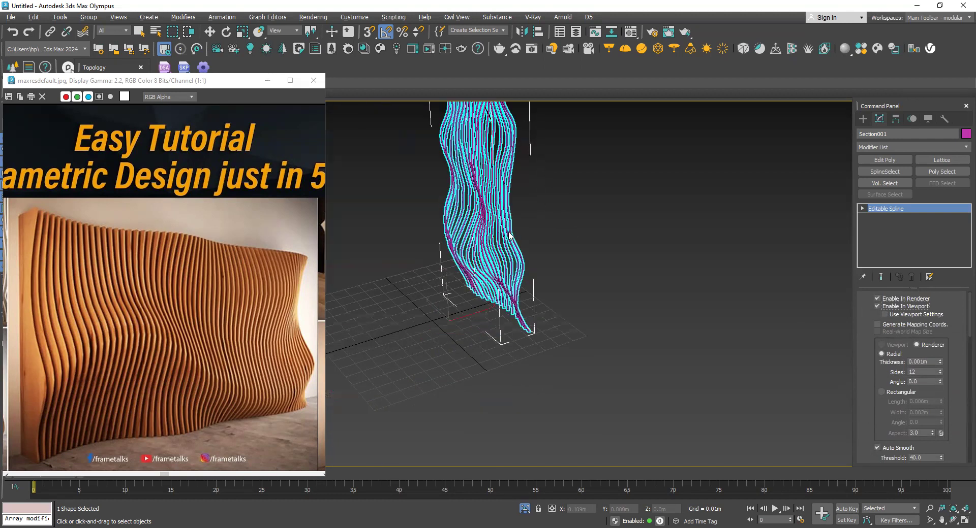
scroll(510, 235, "up", 5)
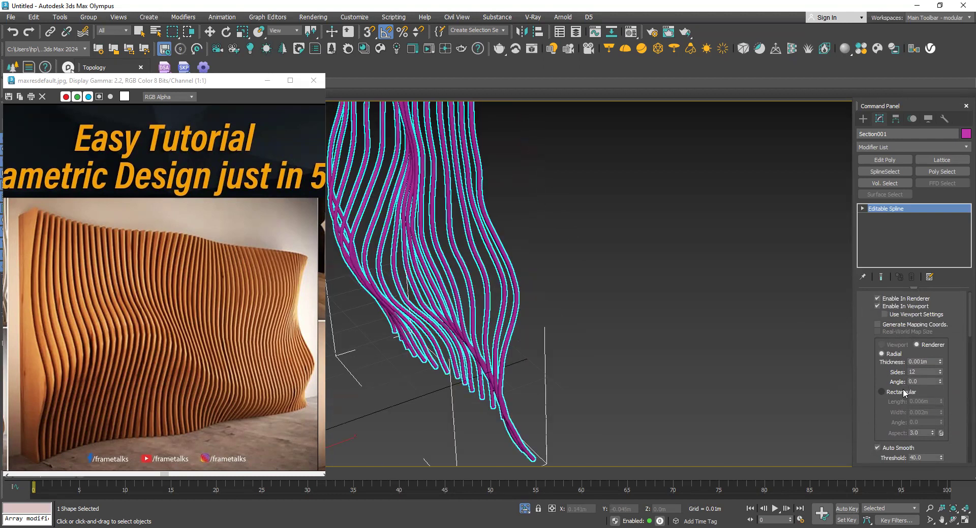
left_click(903, 391)
scroll(508, 264, "down", 5)
middle_click_drag(508, 264, 545, 336, "alt")
scroll(530, 264, "up", 2)
scroll(545, 337, "up", 2)
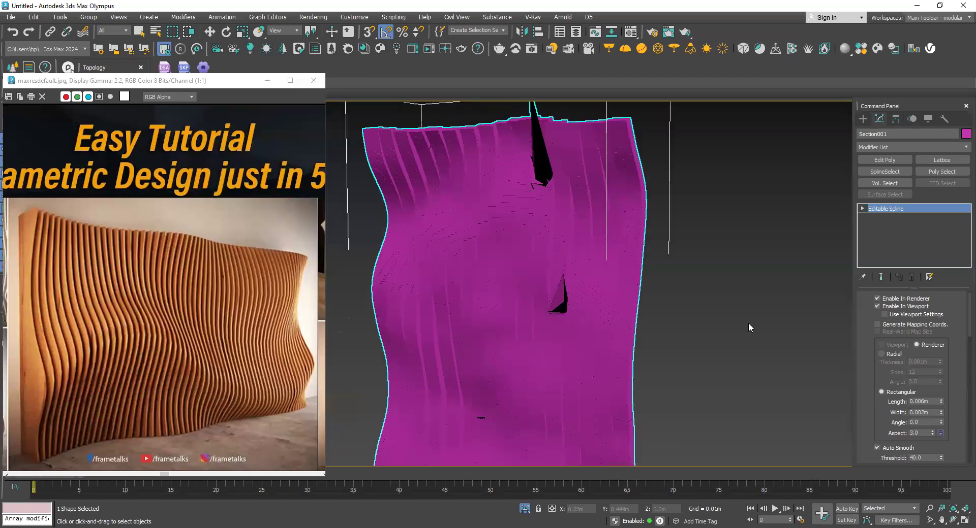
mouse_move(941, 403)
left_mouse_down()
mouse_move(936, 461)
mouse_move(926, 424)
left_mouse_up()
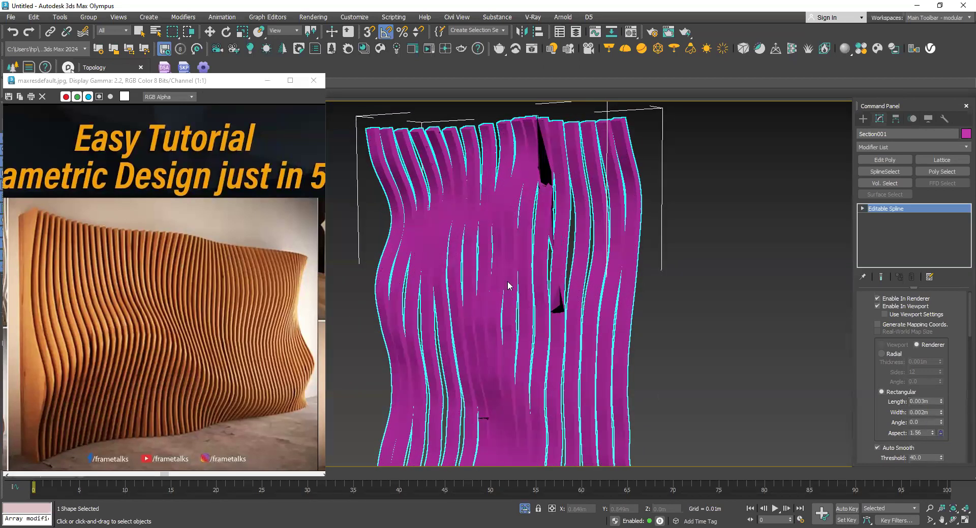
scroll(508, 285, "down", 3)
mouse_move(523, 294)
middle_mouse_down("alt")
mouse_move(583, 285)
mouse_move(519, 222)
middle_mouse_up("alt")
scroll(556, 190, "up", 4)
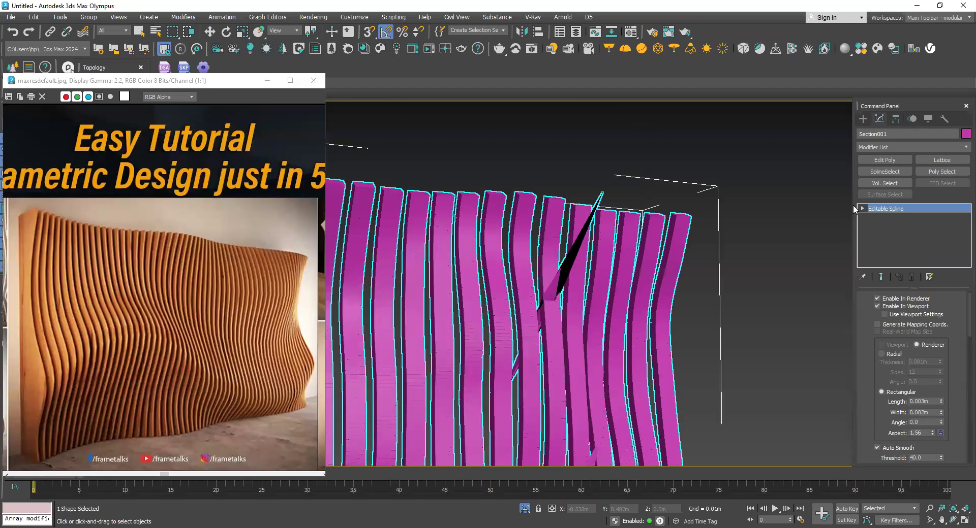
Step: Turn off the spline's renderer and viewport thickness at Spline level to inspect the bare curves
left_click(862, 209)
left_click(881, 234)
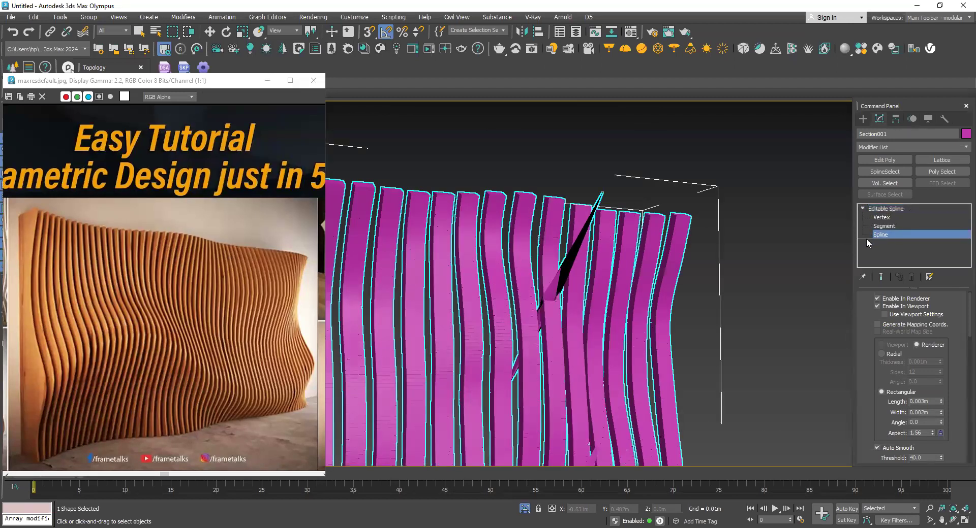
left_click(888, 299)
left_click(887, 306)
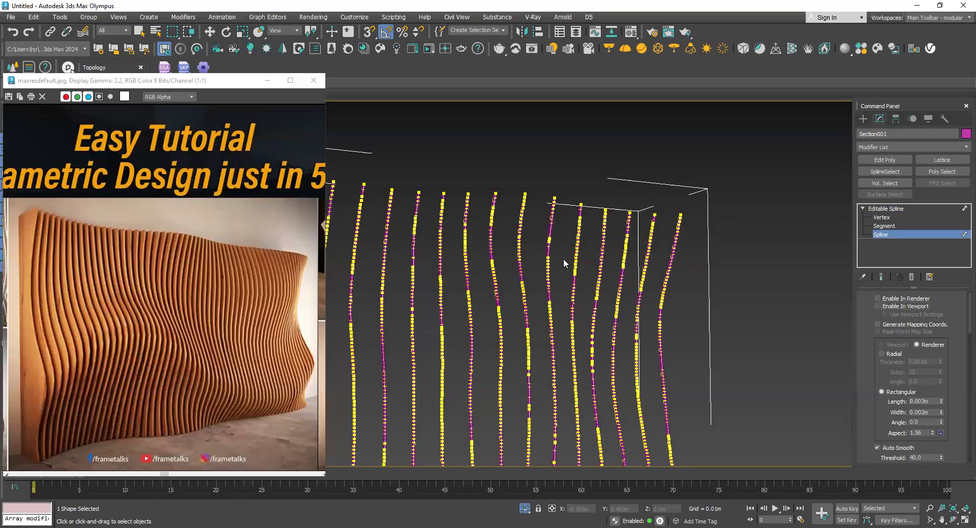
middle_click_drag(540, 268, 539, 195, "alt")
scroll(525, 298, "down", 3)
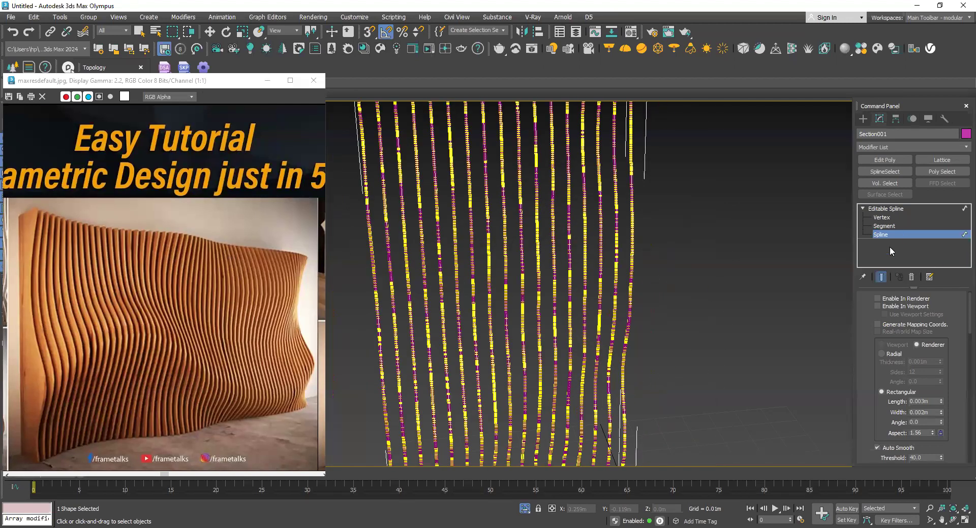
Step: Return to the whole editable spline and re-enable its thickness in both the renderer and the viewport
left_click(898, 210)
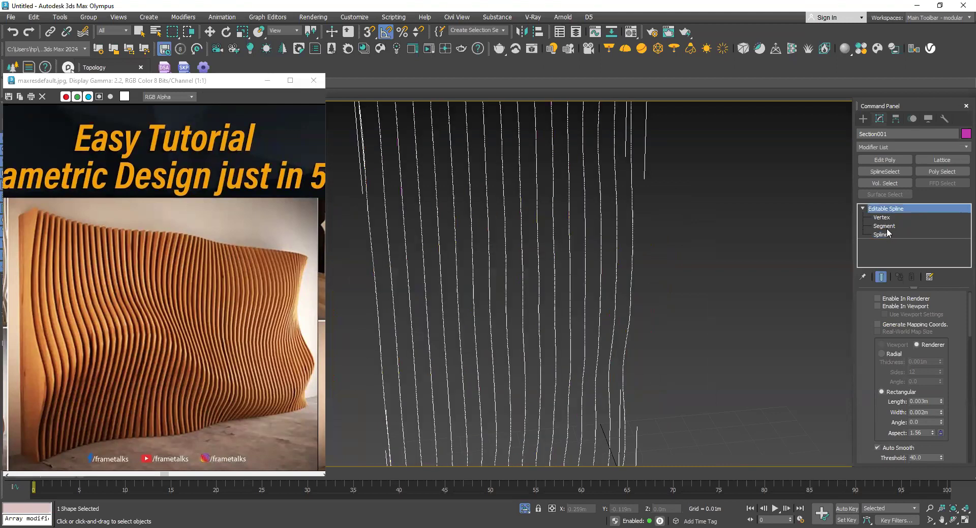
left_click(884, 299)
left_click(884, 306)
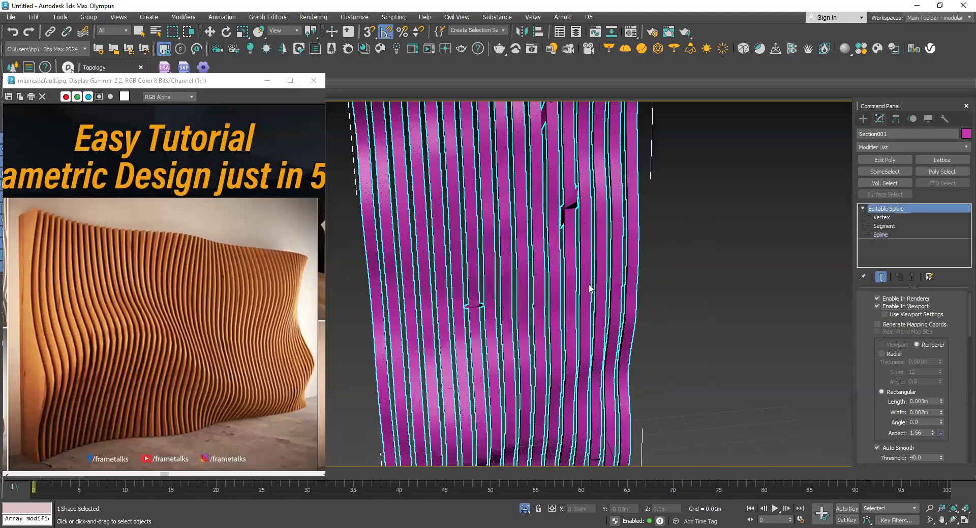
Step: Apply an Edit Poly modifier to the slats and delete the two stray sliver elements near the upper end at Element level
middle_click_drag(592, 265, 600, 373)
middle_click_drag(601, 373, 566, 252, "alt")
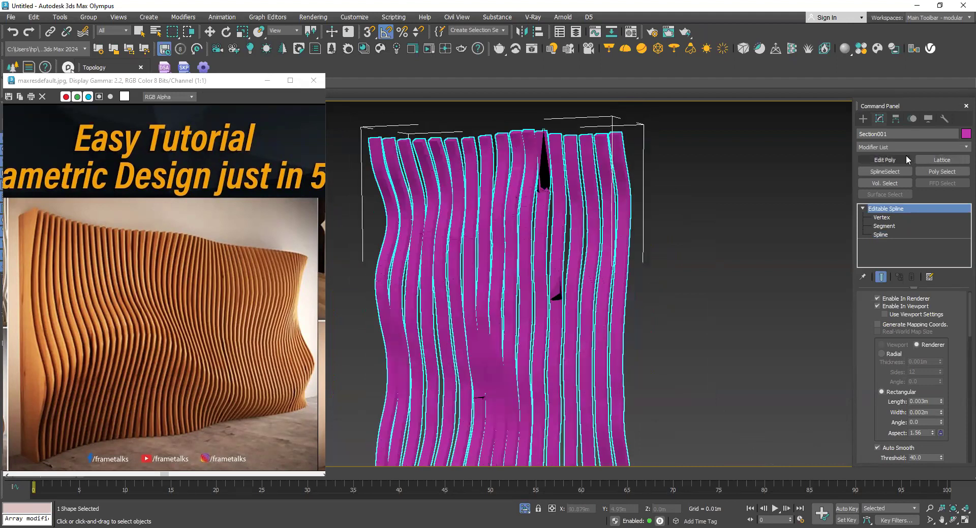
left_click(889, 160)
left_click(872, 209)
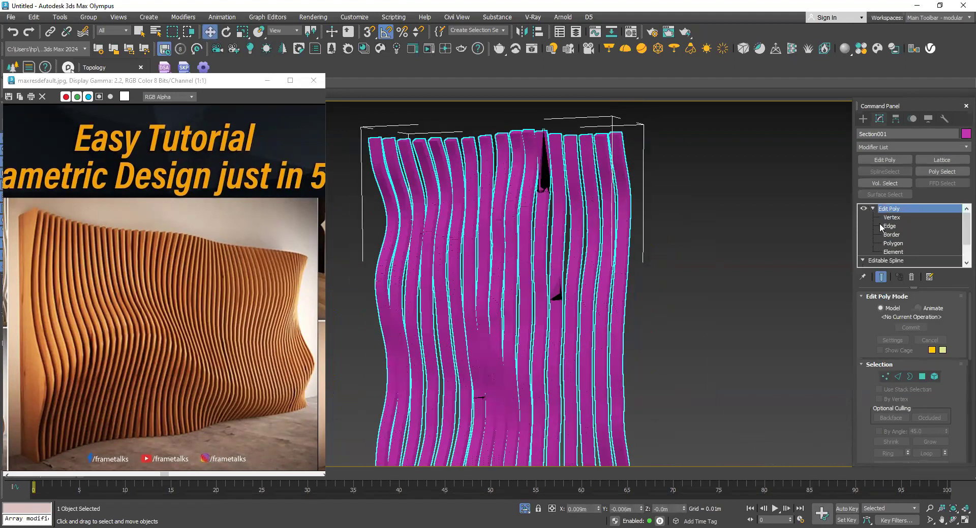
left_click(892, 252)
left_click(545, 175)
left_click(559, 293, "ctrl")
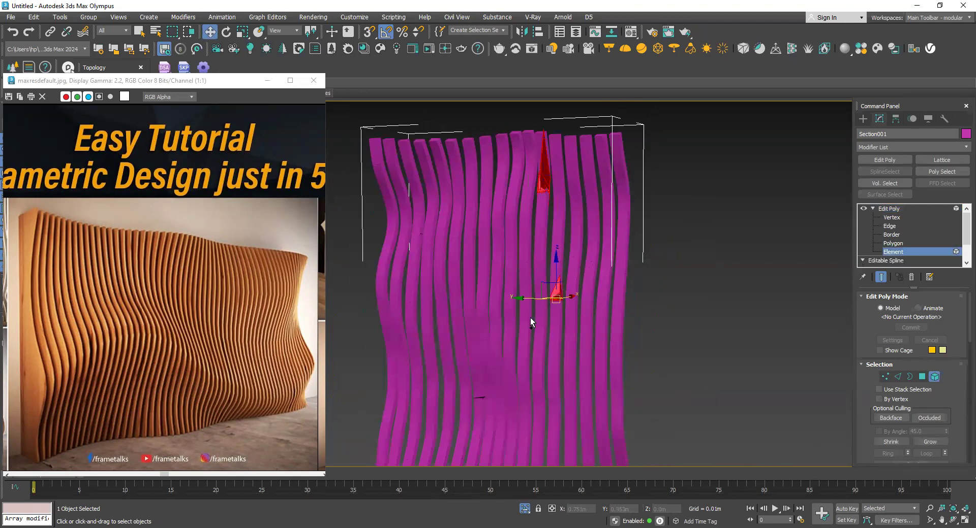
key("Delete")
middle_click_drag(507, 348, 484, 354)
scroll(553, 299, "down", 3)
middle_click_drag(553, 300, 518, 256, "alt")
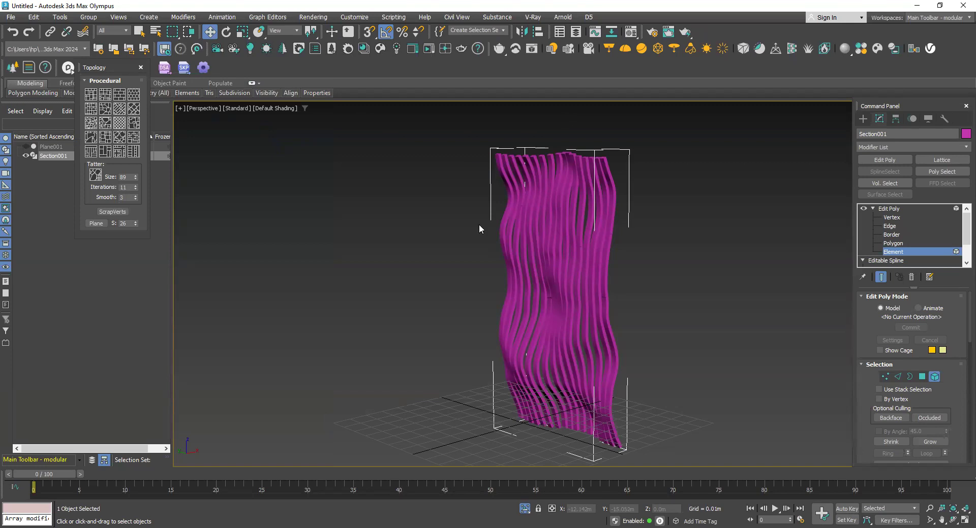
Step: Undo the slat wall modelling back to an empty scene
scroll(486, 266, "down", 3)
scroll(466, 320, "up", 5)
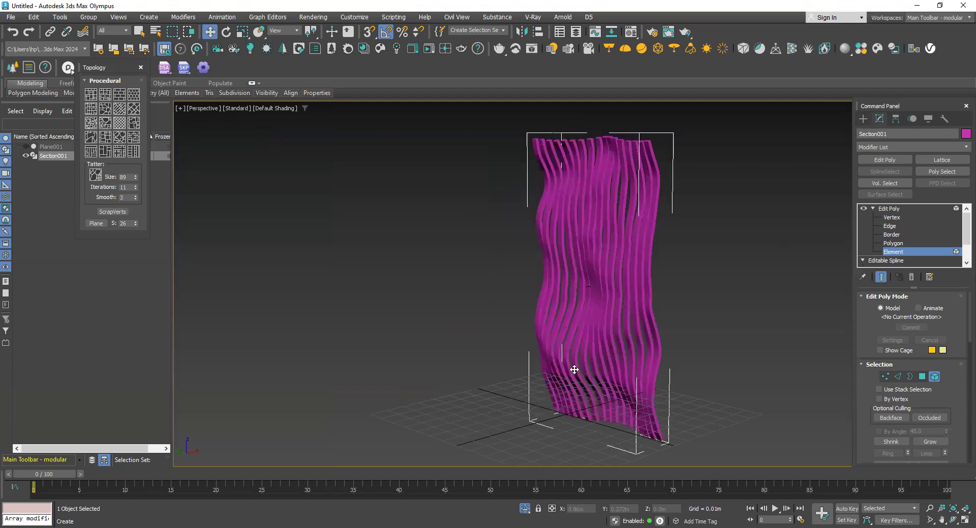
key("ctrl+z")
scroll(573, 370, "down", 3)
scroll(571, 368, "up", 5)
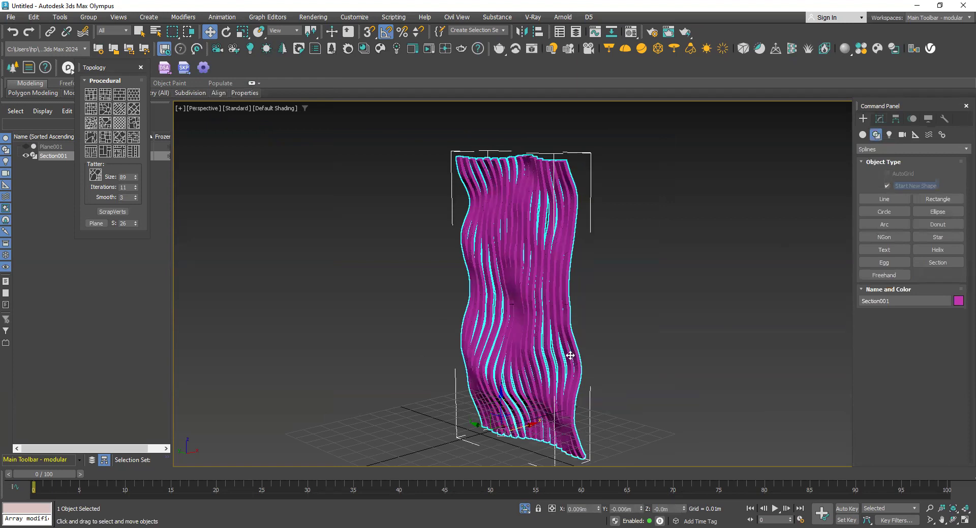
key("ctrl+z")
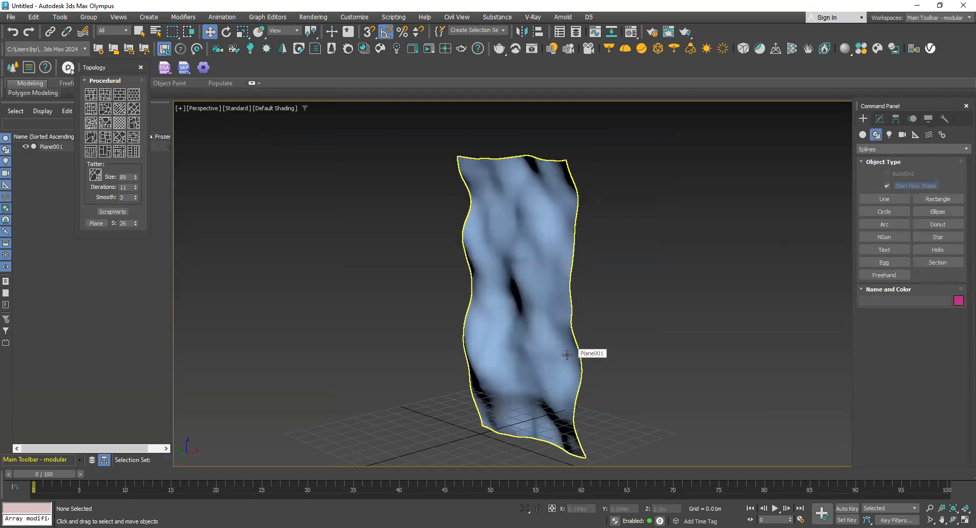
key("ctrl+z")
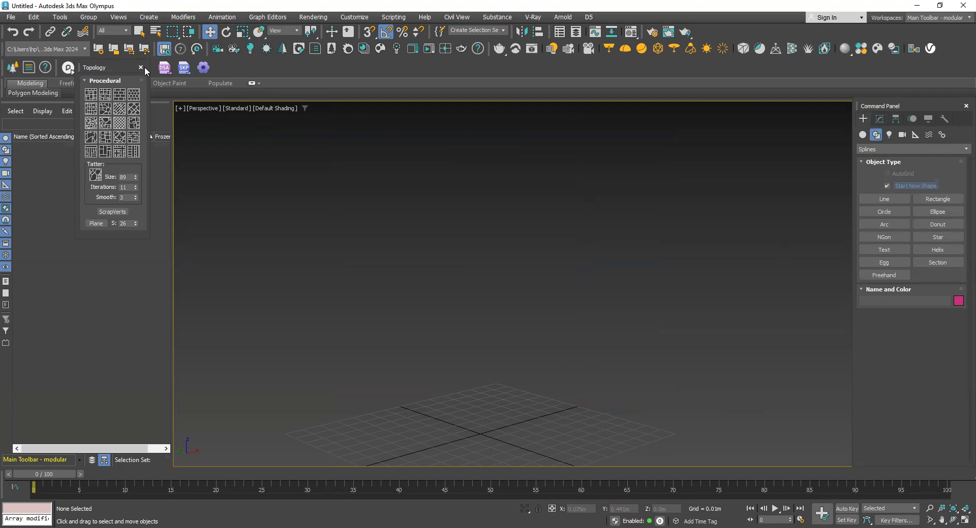
Step: Start opening a scene file and browse to the vray group3 folder inside D:\WORK\DECOR
key("alt+f")
left_click(35, 59)
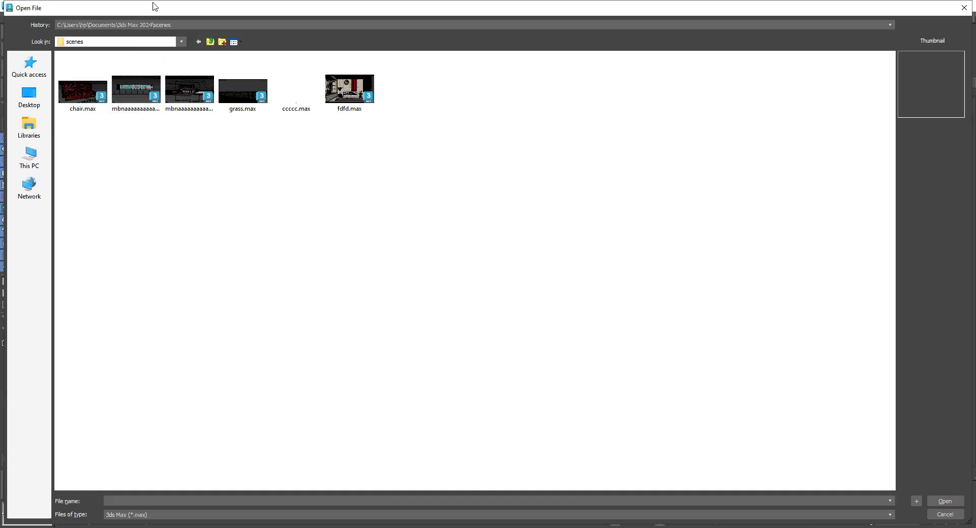
left_click(176, 26)
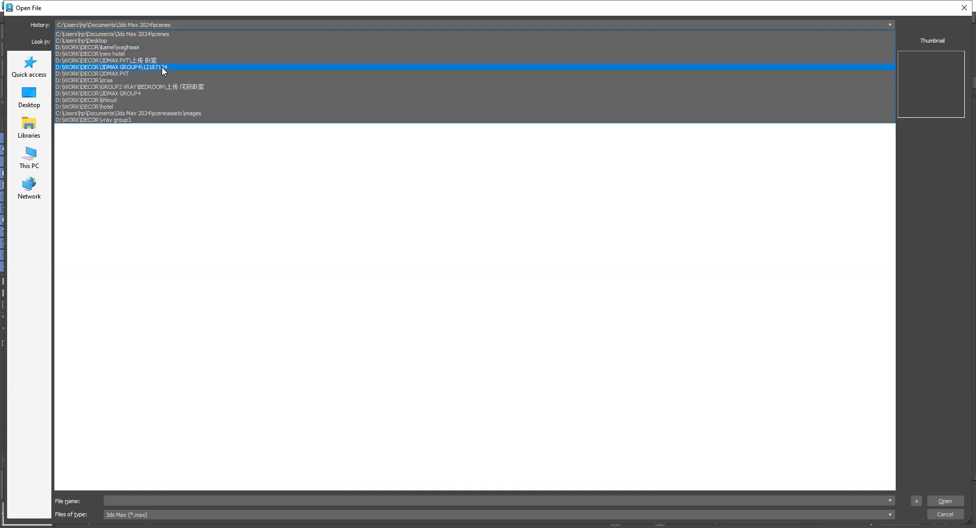
left_click(163, 67)
left_click(211, 41)
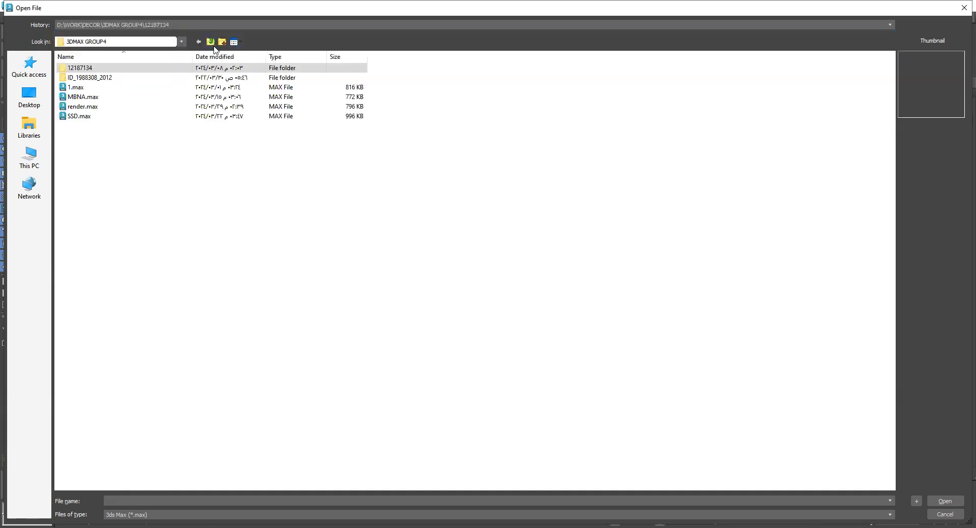
left_click(210, 42)
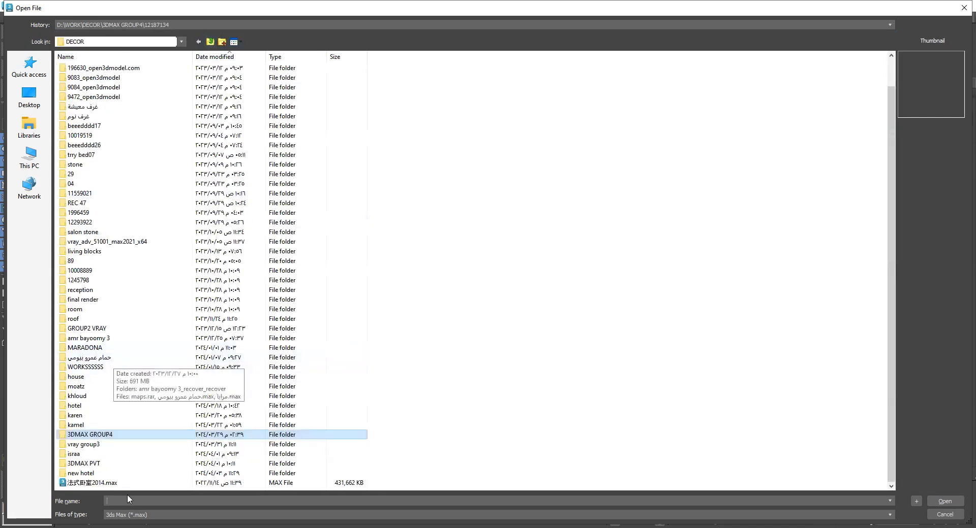
double_click(106, 446)
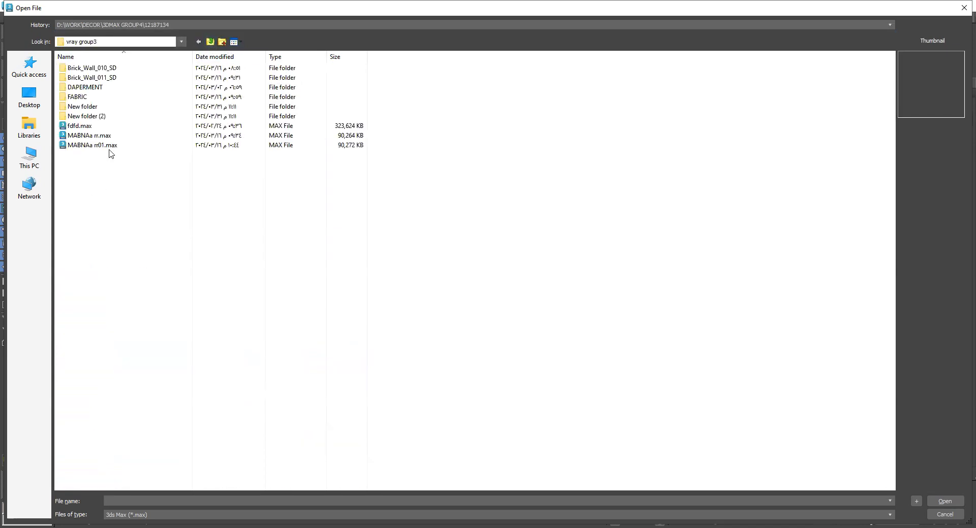
Step: Preview MABNAa rr01.max and MABNAa rr.max, and check the contents of the DAPERMENT folder
left_click(116, 146)
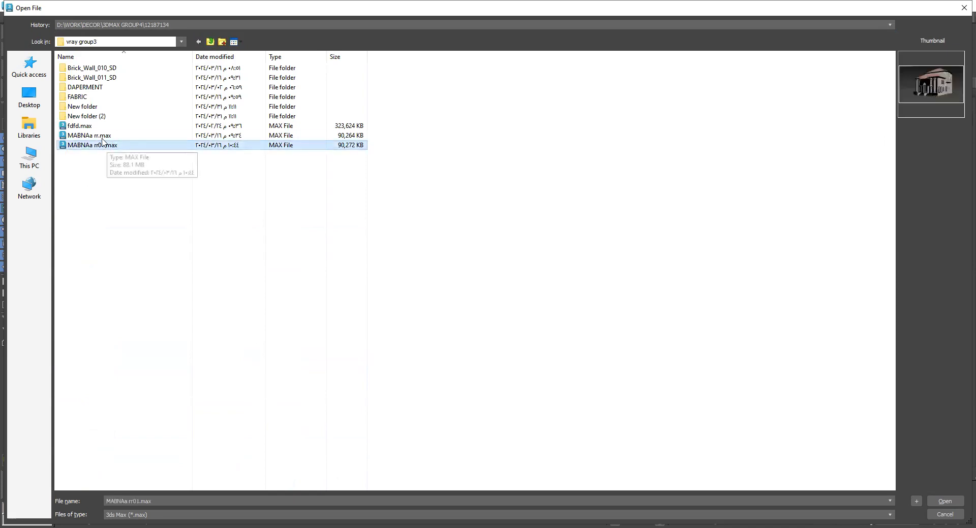
left_click(107, 136)
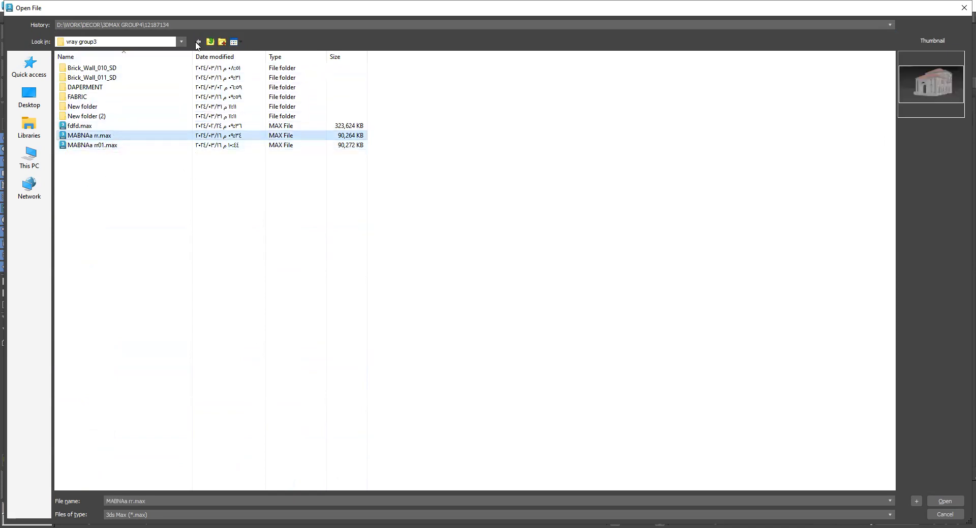
double_click(114, 88)
double_click(124, 69)
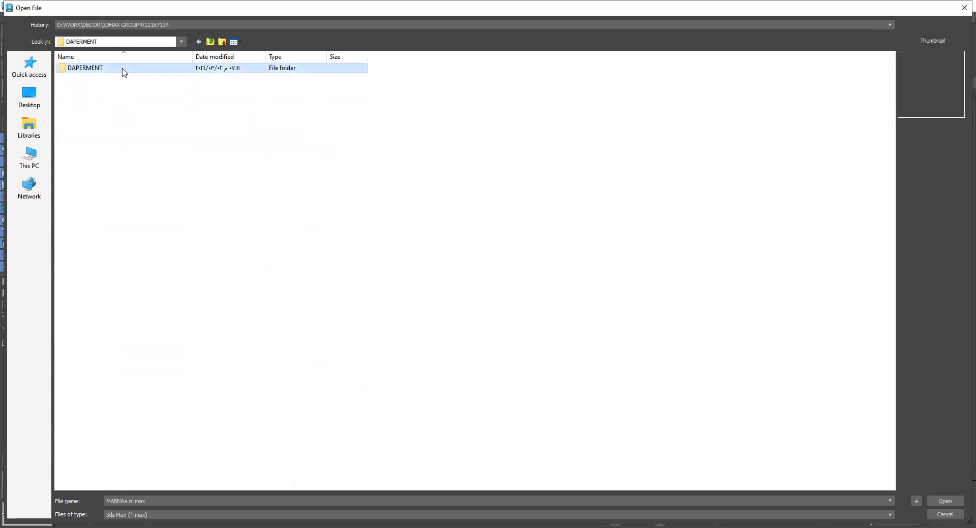
left_click(210, 42)
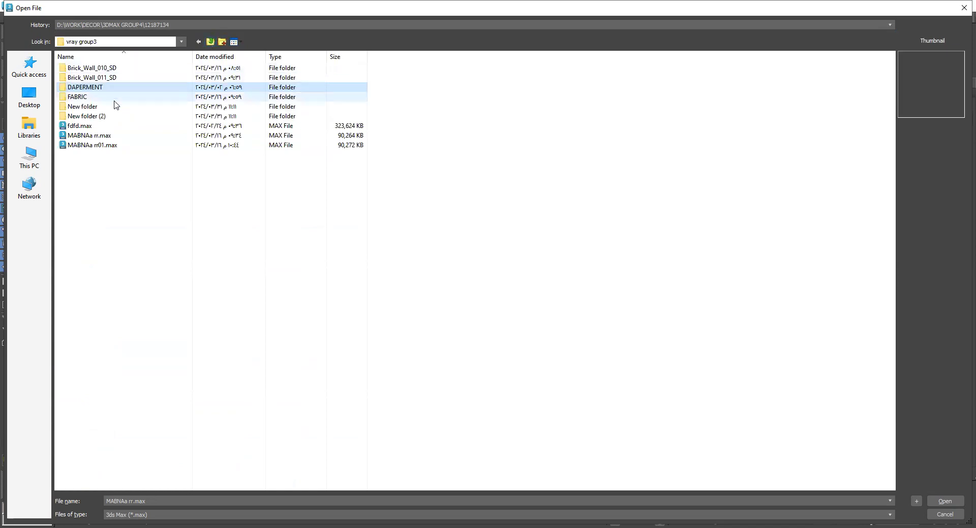
Step: Open fdfd.max, adopting the file's unit scale and continuing without the missing external files
left_click(113, 129)
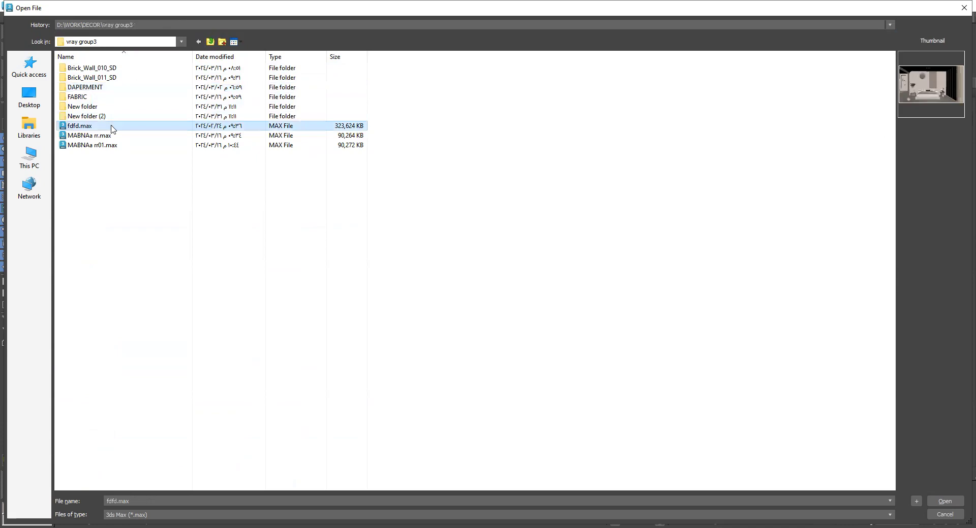
double_click(111, 128)
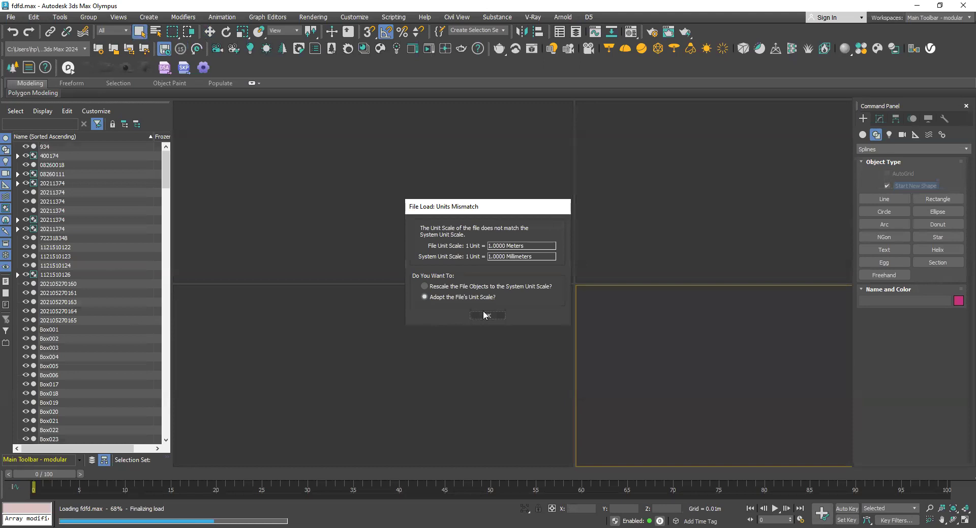
left_click(487, 316)
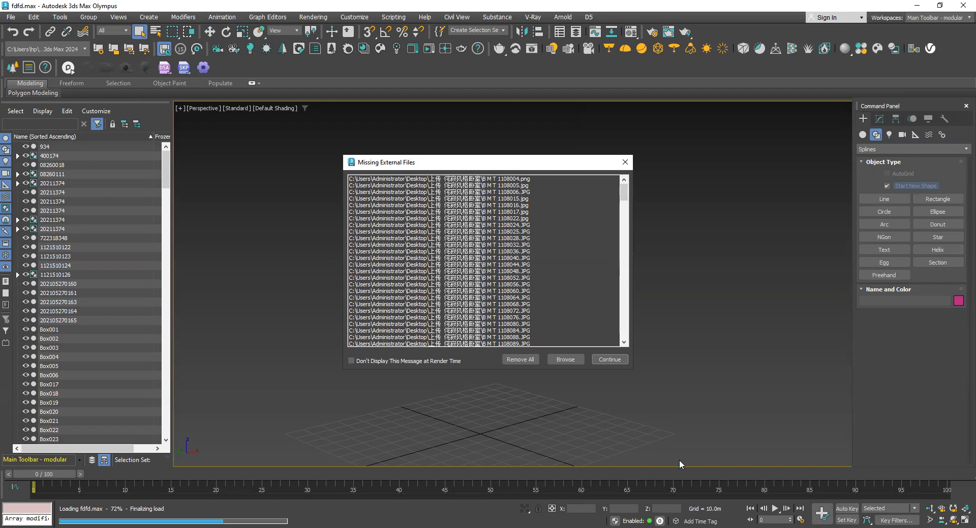
left_click(610, 360)
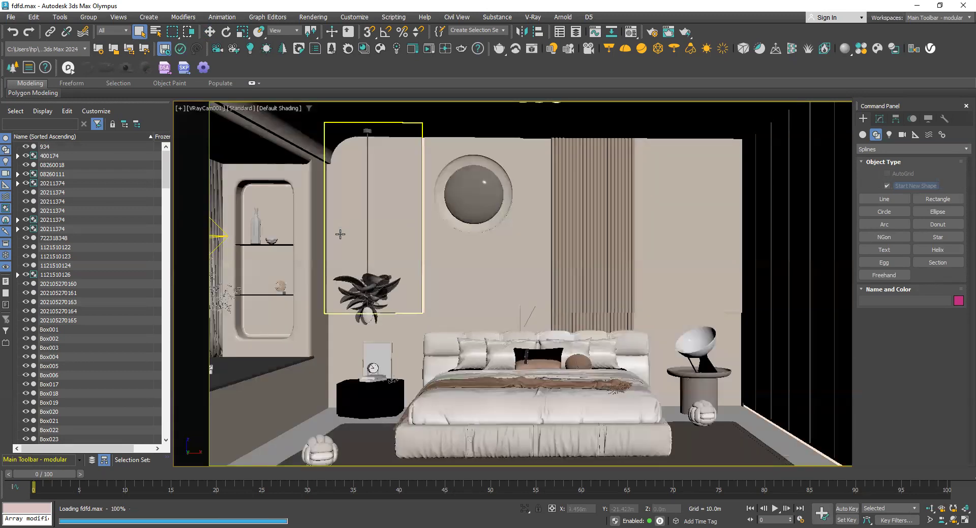
Step: Select the bed group and enable Show Statistics in Active View in the viewport configuration
left_click(518, 431)
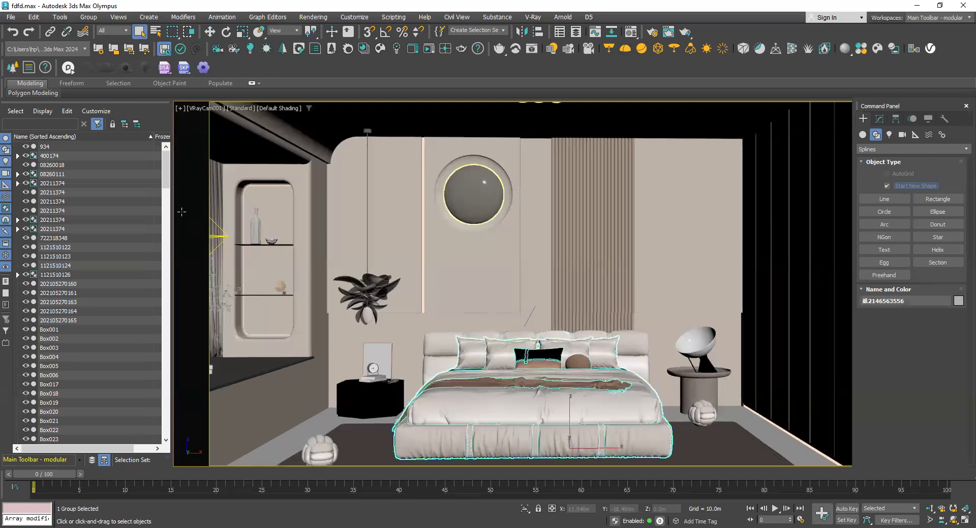
left_click(180, 109)
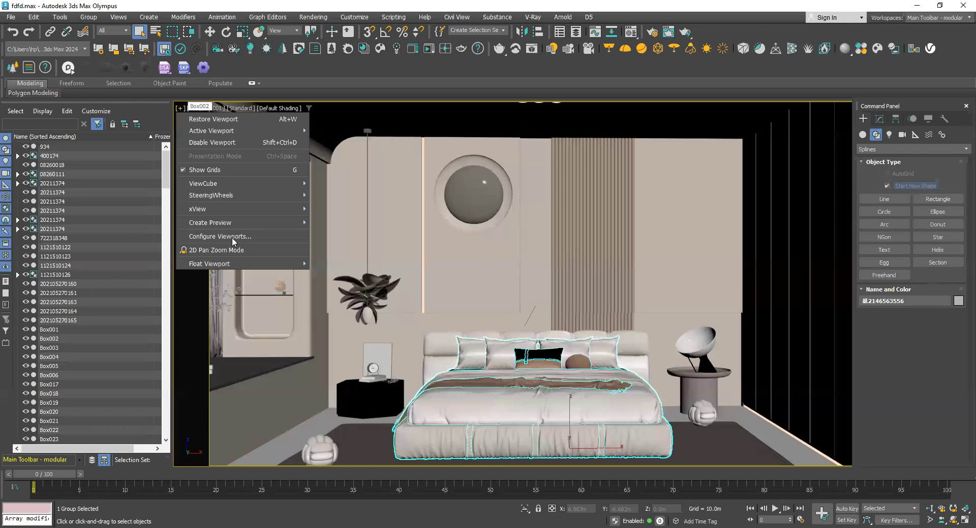
left_click(217, 236)
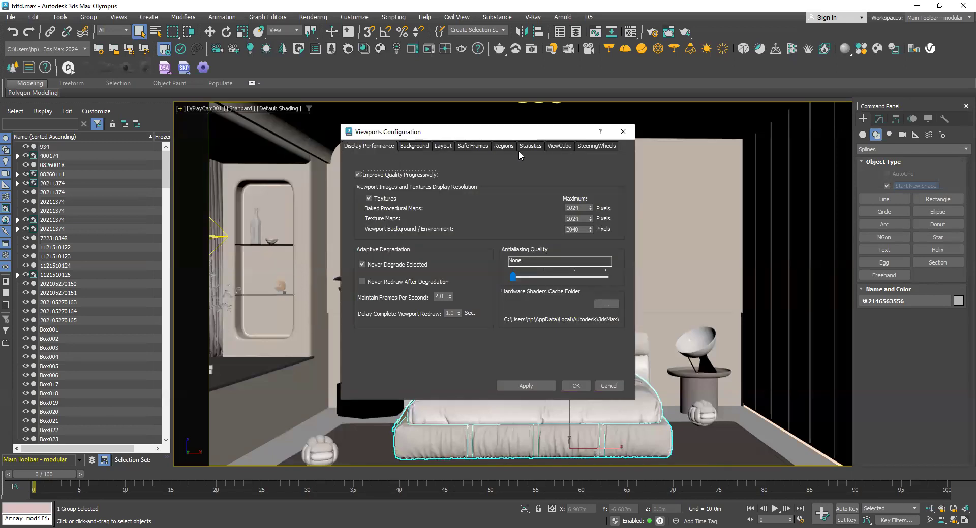
left_click(504, 146)
left_click(528, 146)
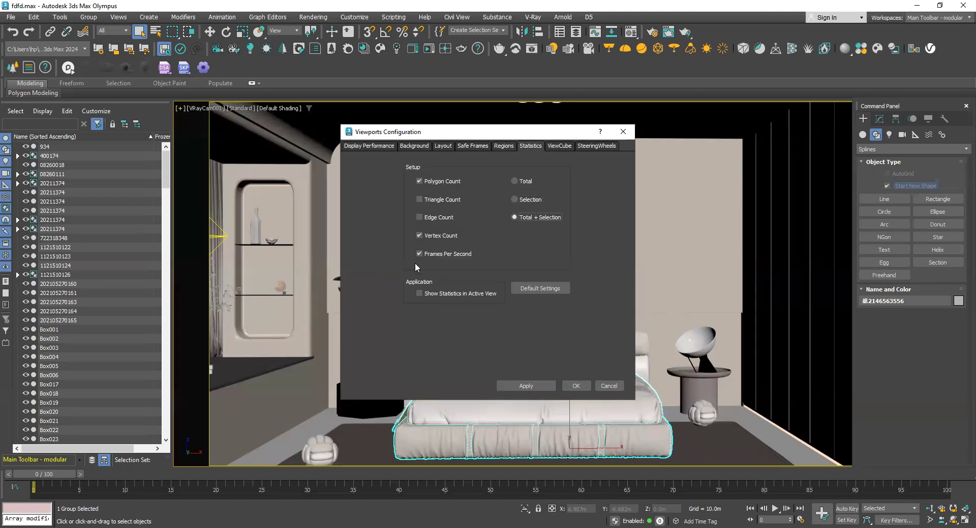
left_click(452, 294)
left_click(531, 386)
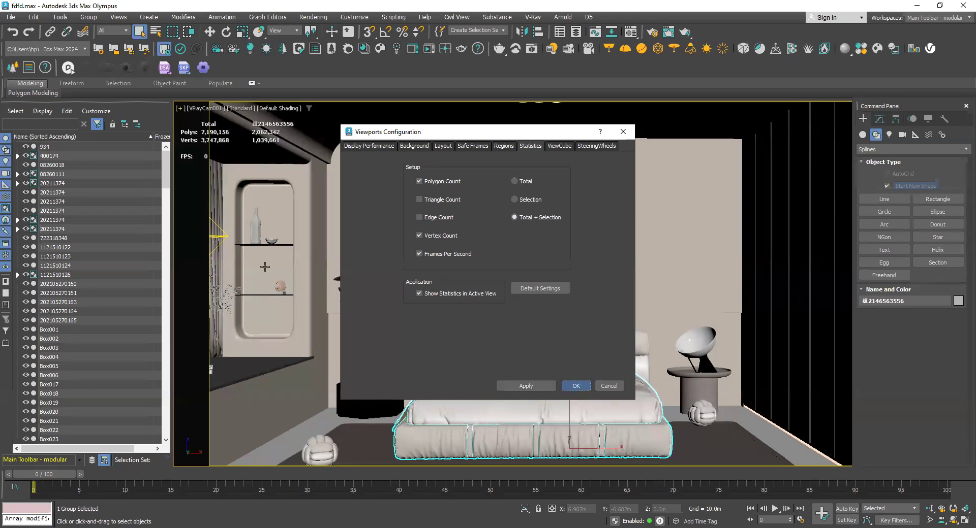
left_click(576, 386)
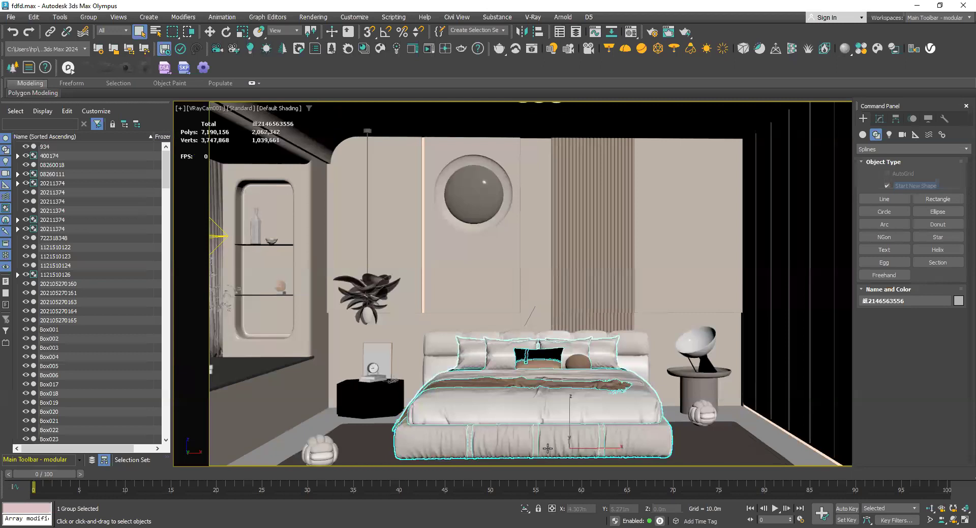
Step: Add the headboard to the bed selection, examine both in the Top wireframe view, and clear the selection
left_click(209, 31)
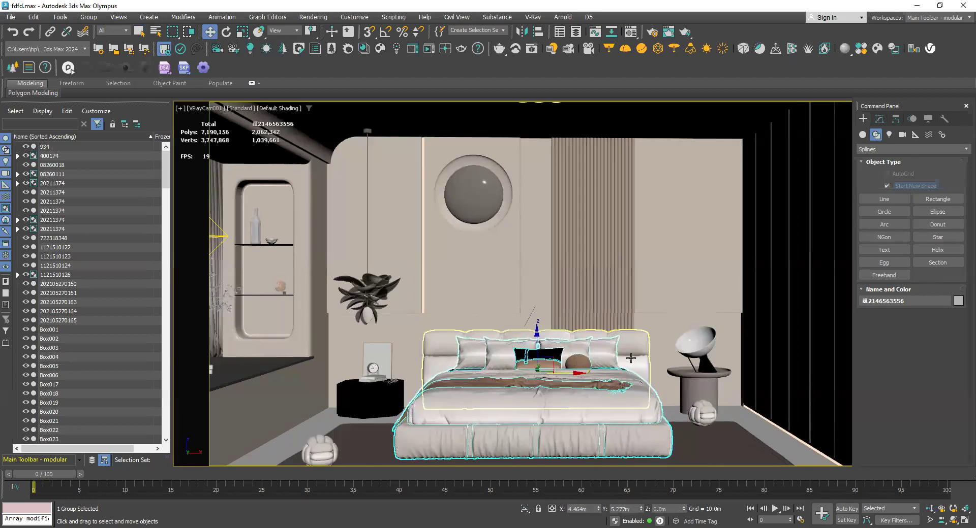
left_click(545, 363, "ctrl")
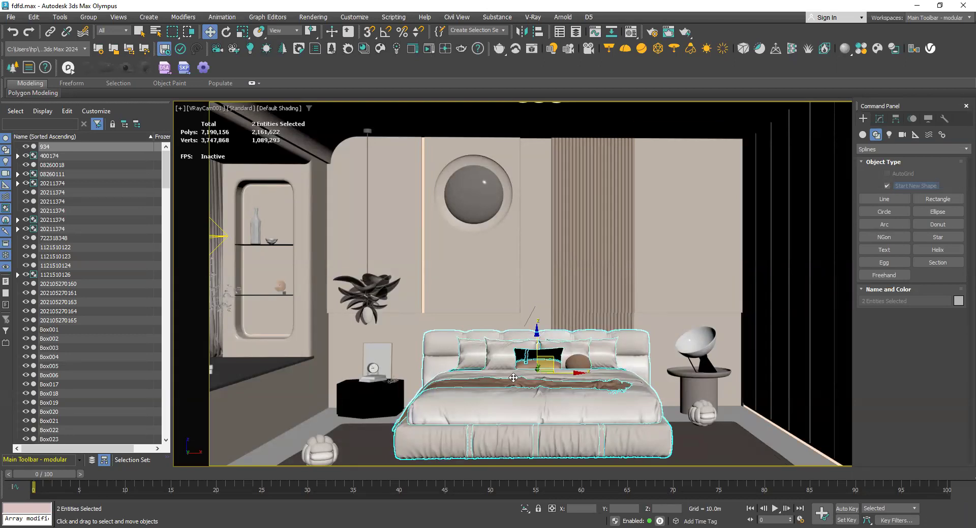
key("t")
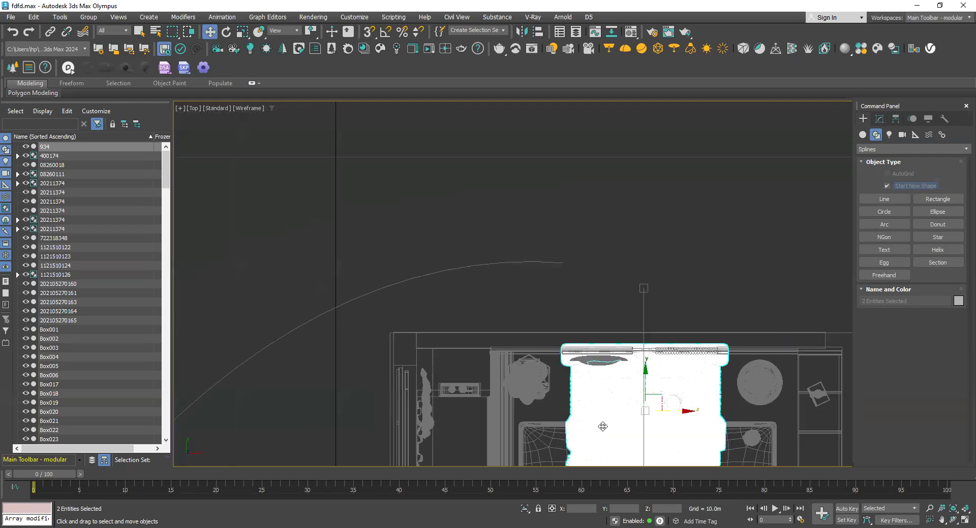
scroll(528, 326, "down", 4)
middle_click_drag(542, 327, 513, 221)
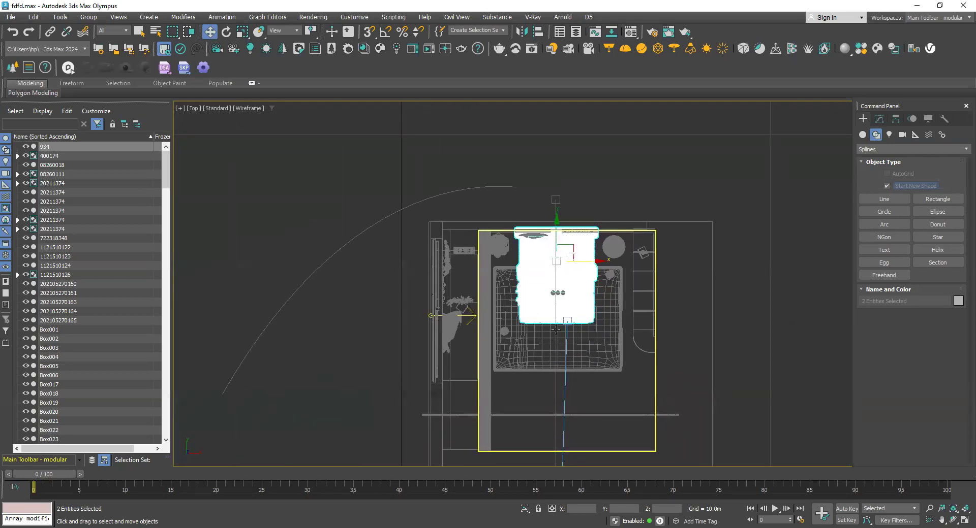
left_click(618, 199)
scroll(617, 206, "up", 2)
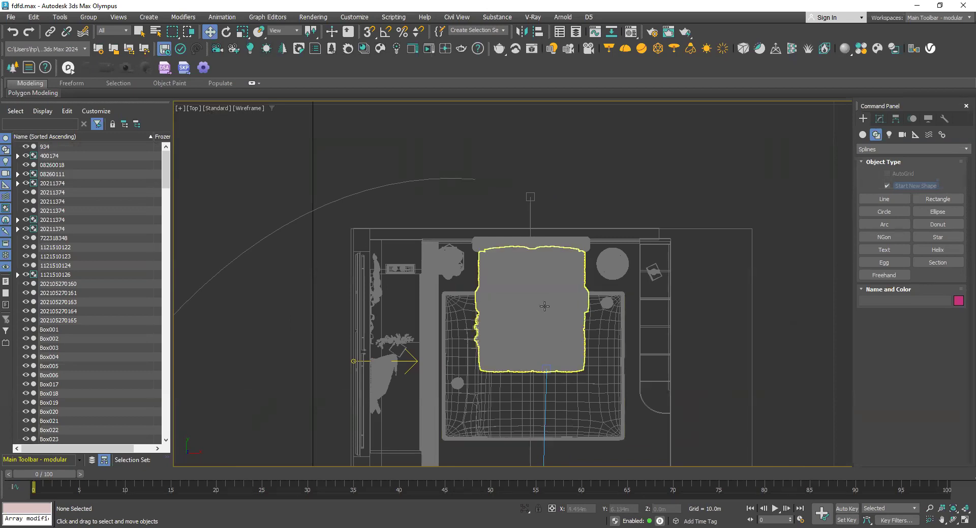
Step: Return to the VRayCam001 camera view and display it with Edged Faces
key("p")
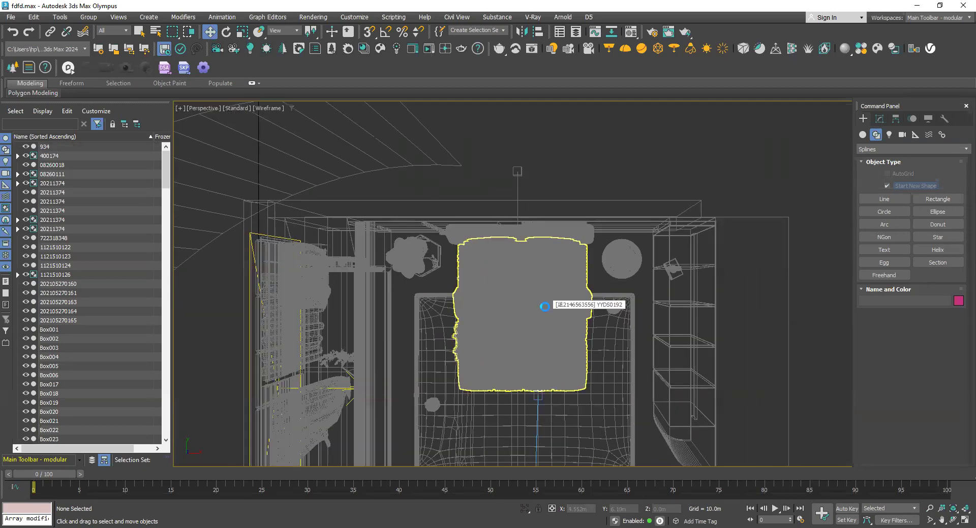
key("c")
left_click(455, 209)
key("Return")
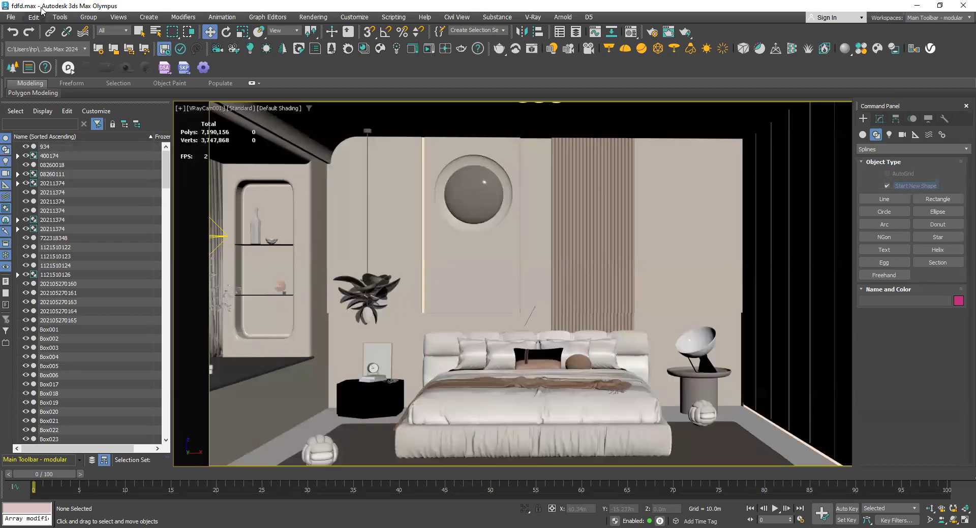
left_click(269, 107)
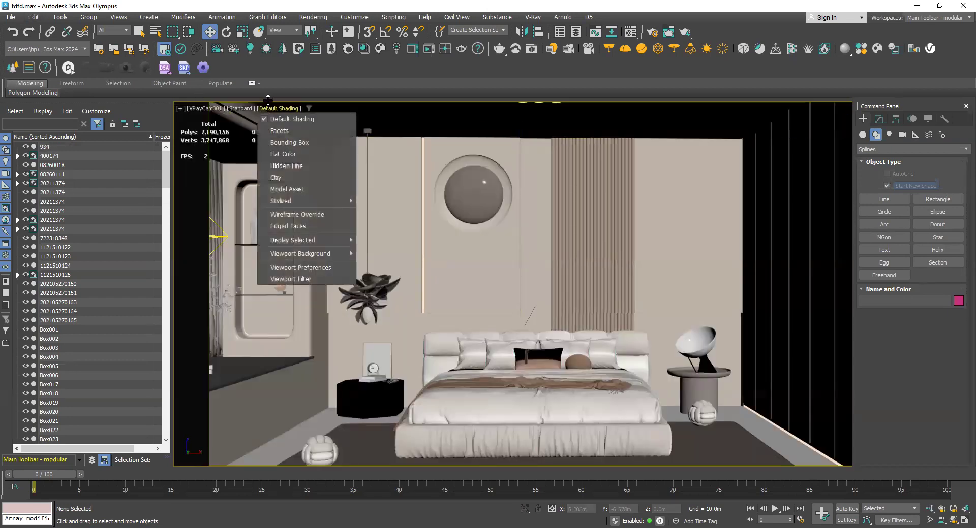
left_click(292, 226)
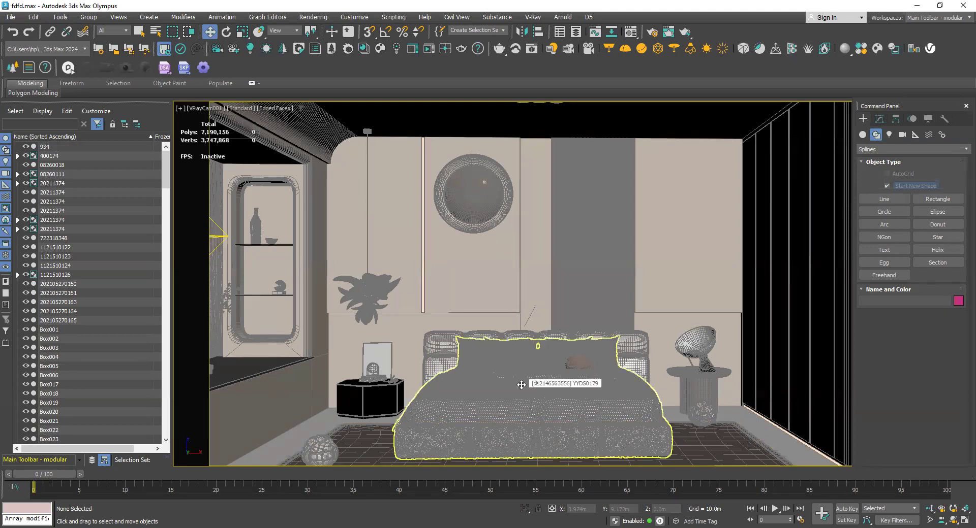
Step: Select all objects except the bed and headboard, frame them in the Perspective view, and clear the selection
key("ctrl+a")
left_click(513, 334, "alt")
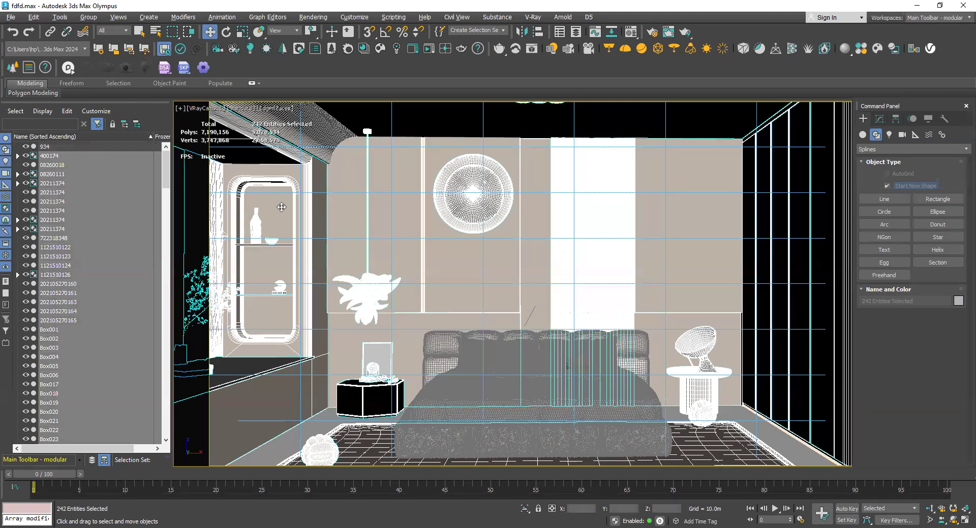
key("p")
key("z")
scroll(387, 238, "down", 6)
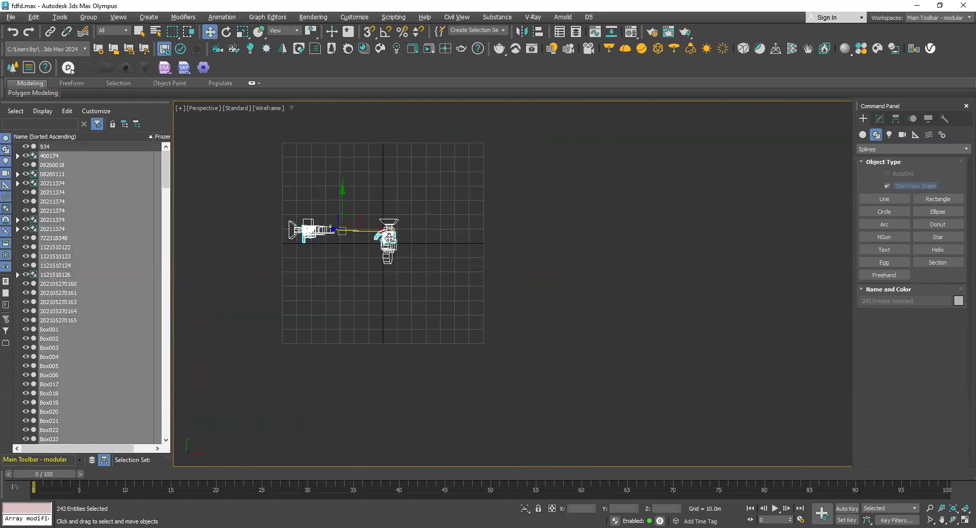
scroll(454, 202, "down", 2)
right_click(462, 199)
left_click(489, 147)
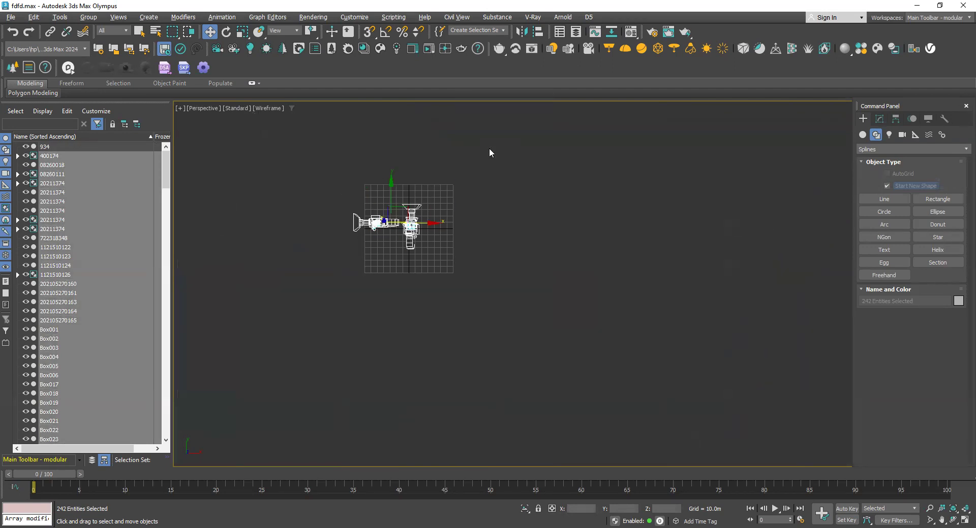
scroll(386, 237, "up", 5)
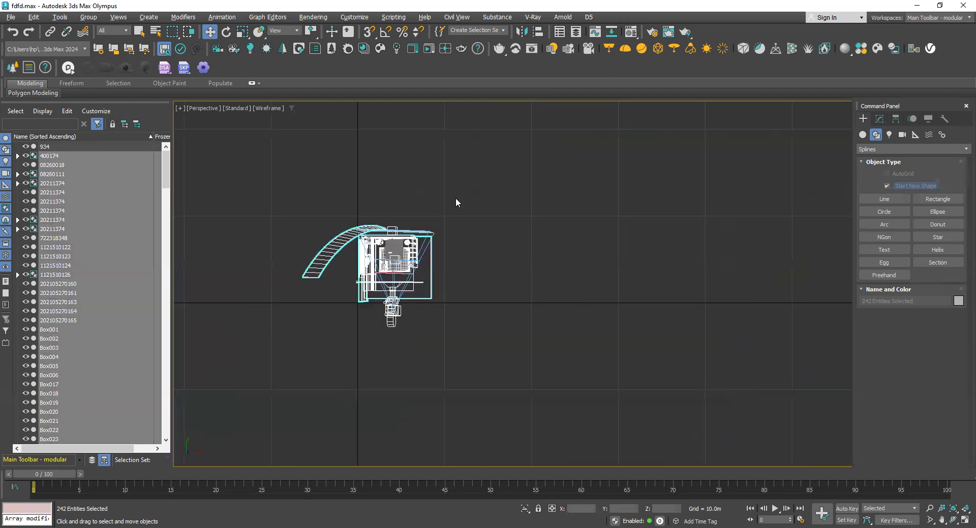
left_click(436, 284)
Step: Select the wavy curtain panel beside the window in the Perspective view
scroll(425, 264, "up", 5)
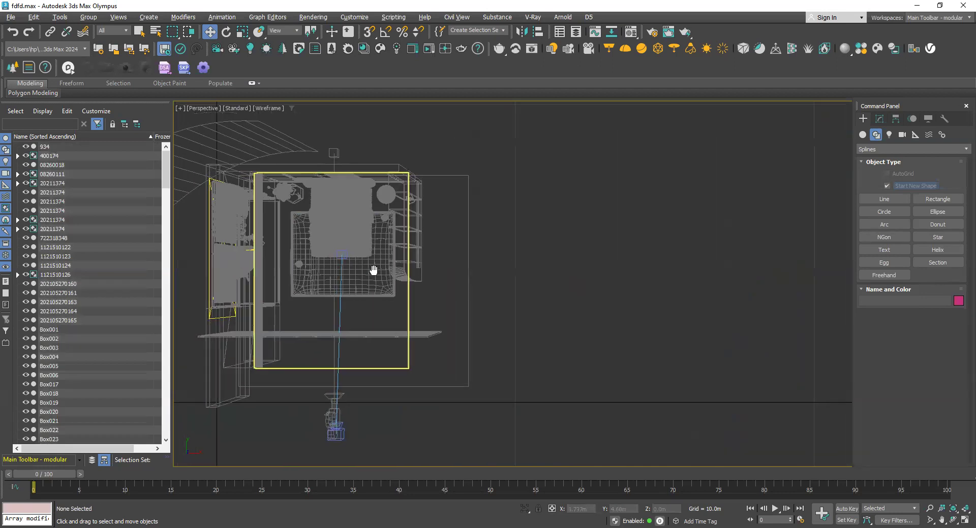
scroll(358, 286, "up", 5)
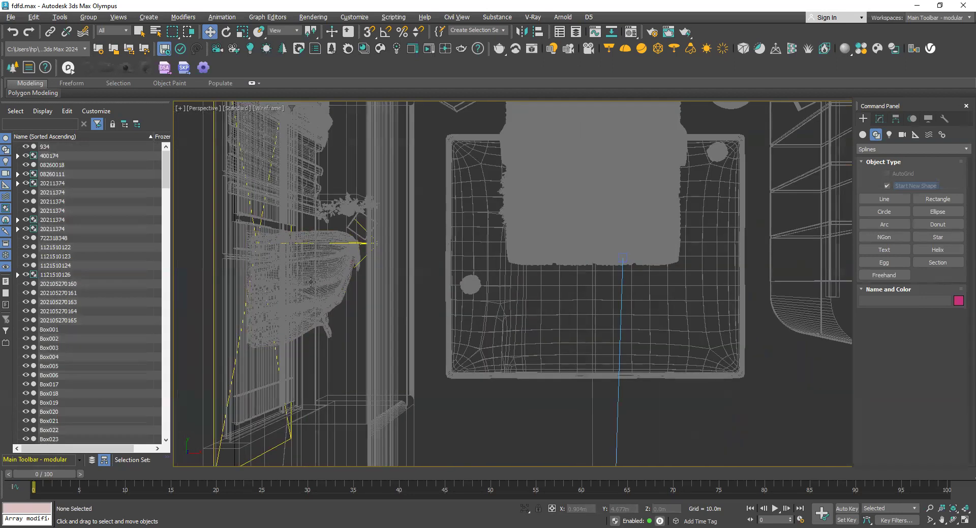
scroll(294, 263, "up", 3)
scroll(306, 269, "down", 8)
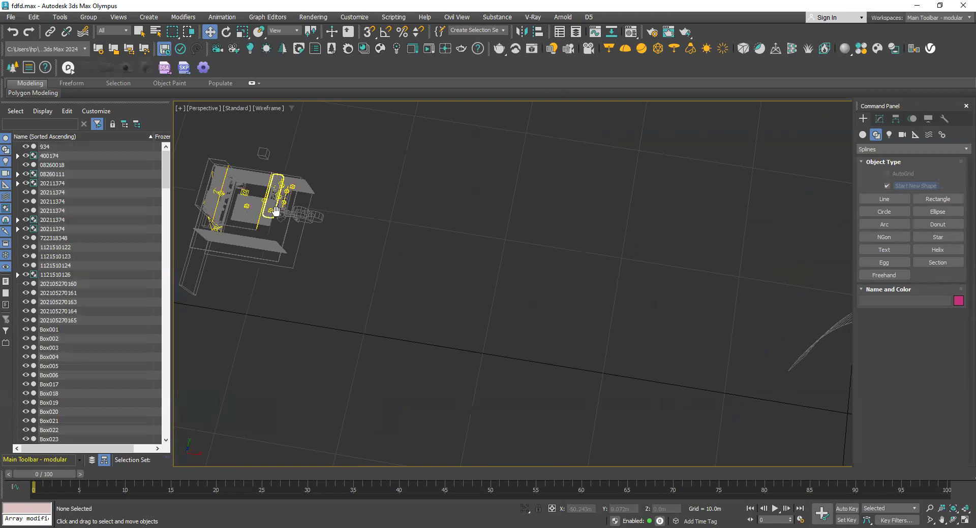
middle_click_drag(272, 215, 415, 277)
scroll(415, 277, "up", 6)
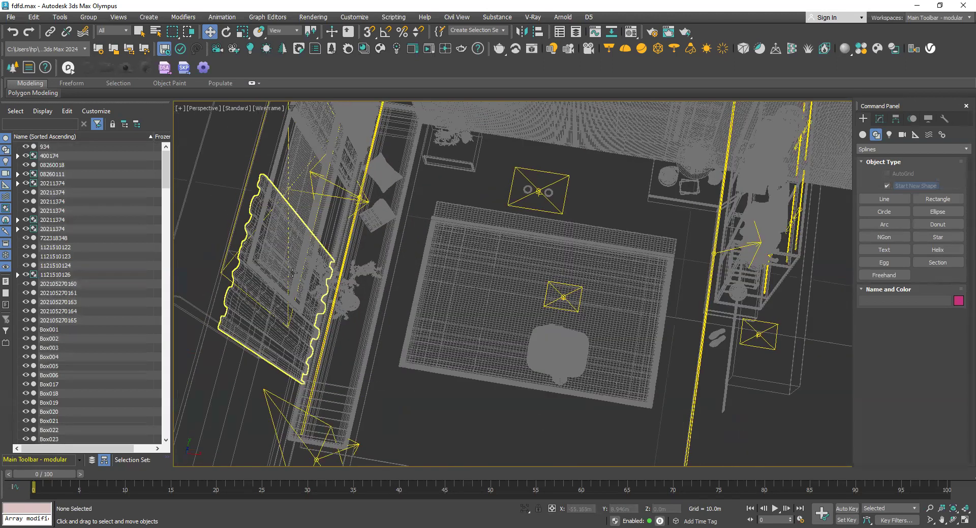
left_click(292, 273)
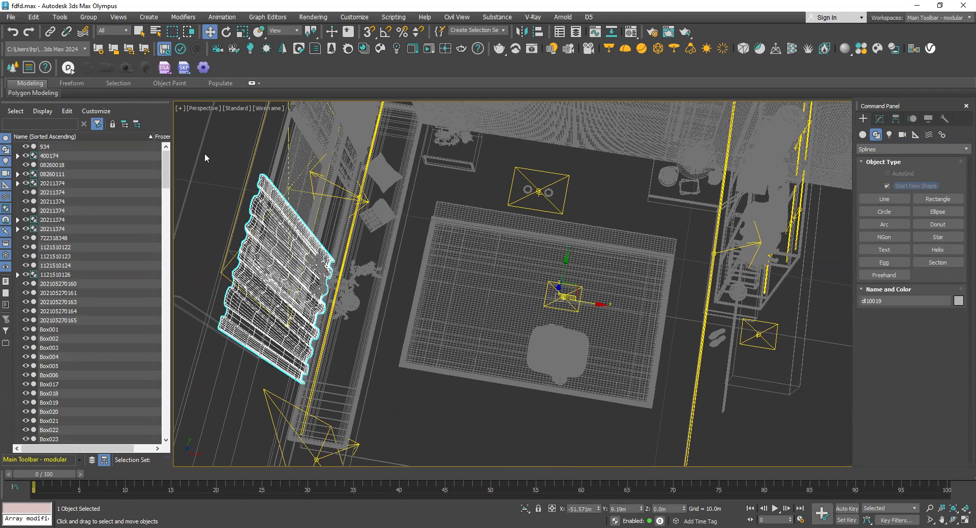
Step: Enable Show Statistics in Active View for the Perspective view in the viewport configuration
middle_click_drag(204, 153, 224, 153, "alt")
right_click(178, 110)
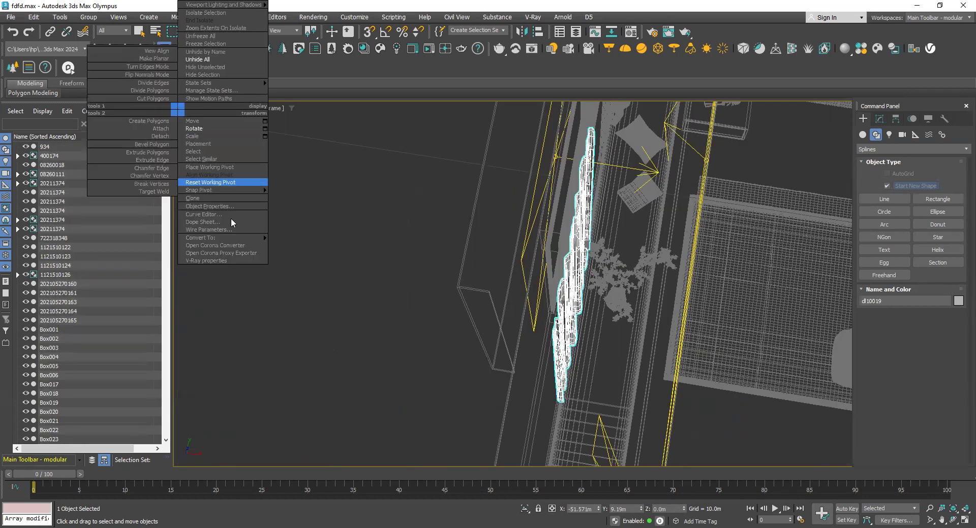
left_click(179, 109)
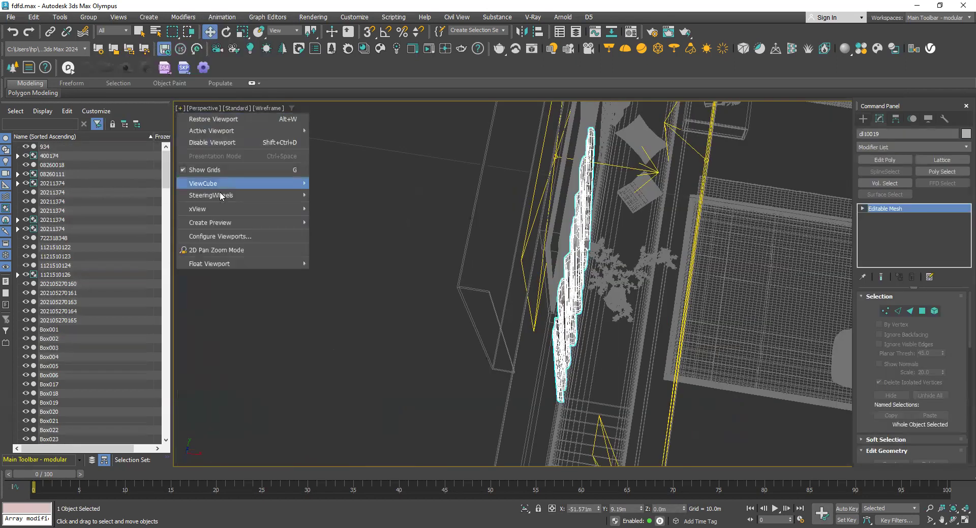
left_click(221, 240)
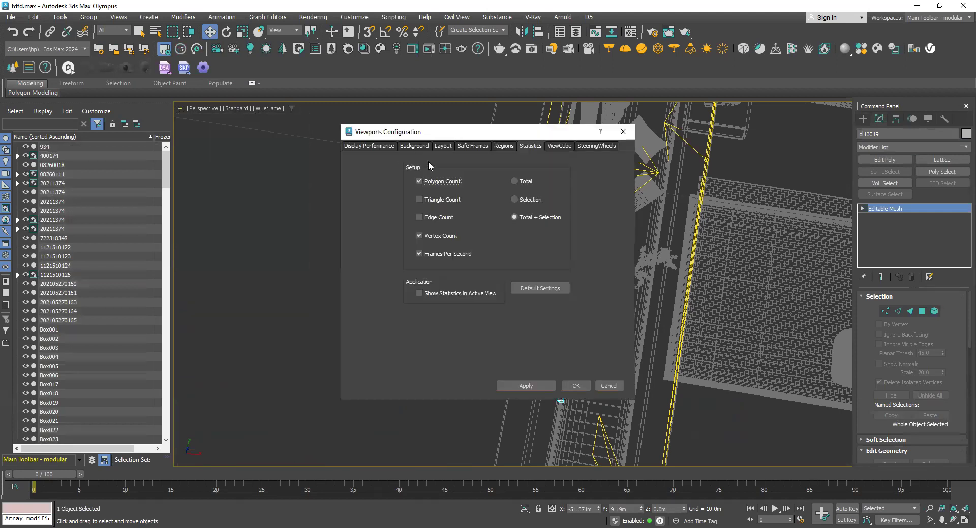
left_click(419, 293)
left_click(567, 388)
middle_click_drag(422, 339, 266, 337)
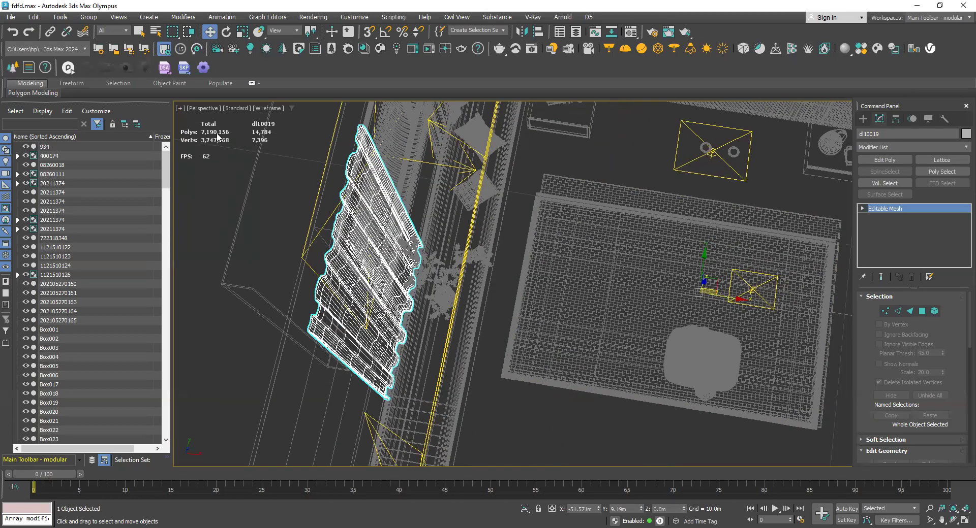
Step: Select the dense wall group ms094 and examine its mesh and polygon statistics from several angles
scroll(219, 136, "up", 3)
scroll(419, 252, "down", 5)
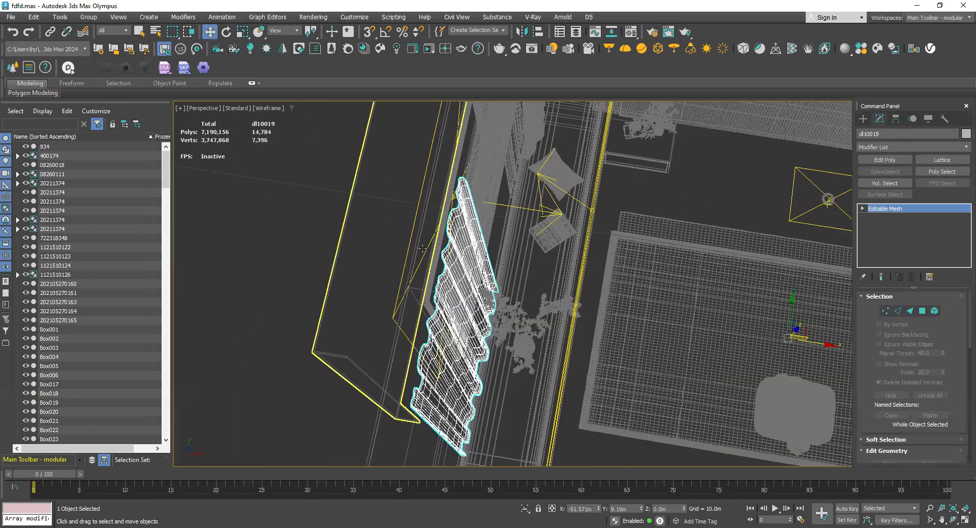
middle_click_drag(479, 193, 475, 153, "alt")
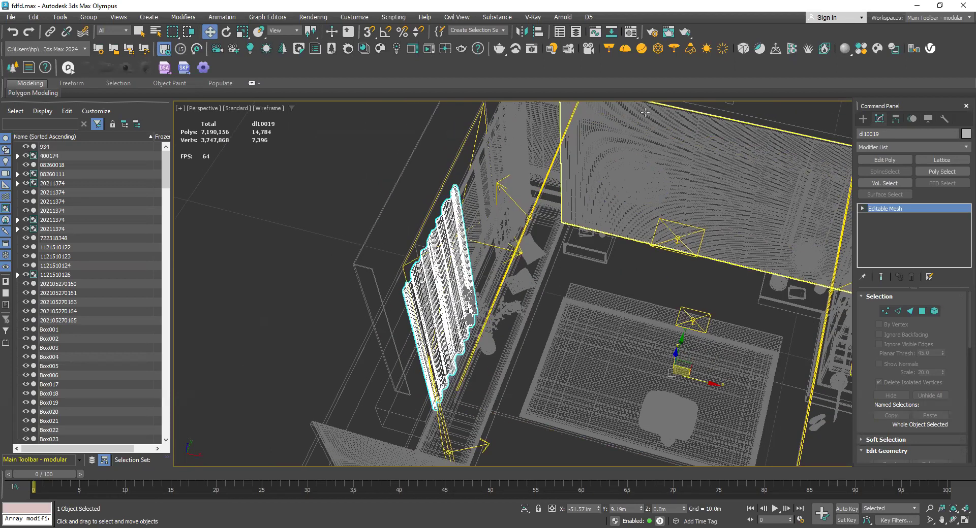
left_click(628, 152)
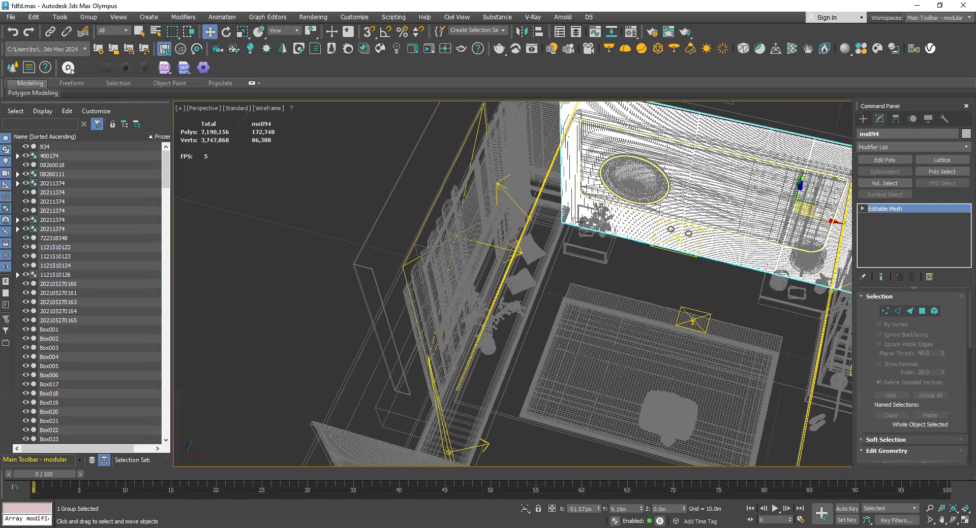
middle_click_drag(558, 188, 336, 313, "alt")
scroll(566, 197, "up", 4)
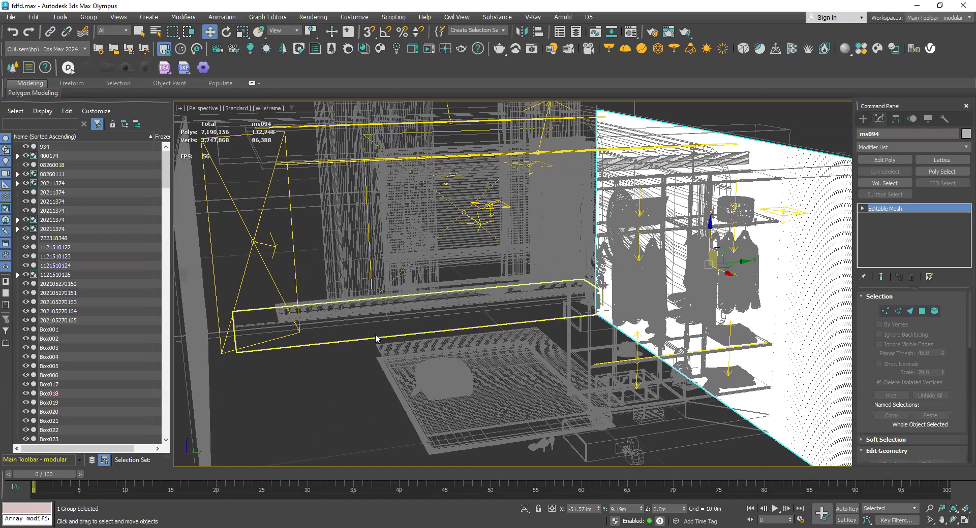
scroll(376, 338, "down", 10)
middle_click_drag(393, 343, 555, 272, "alt")
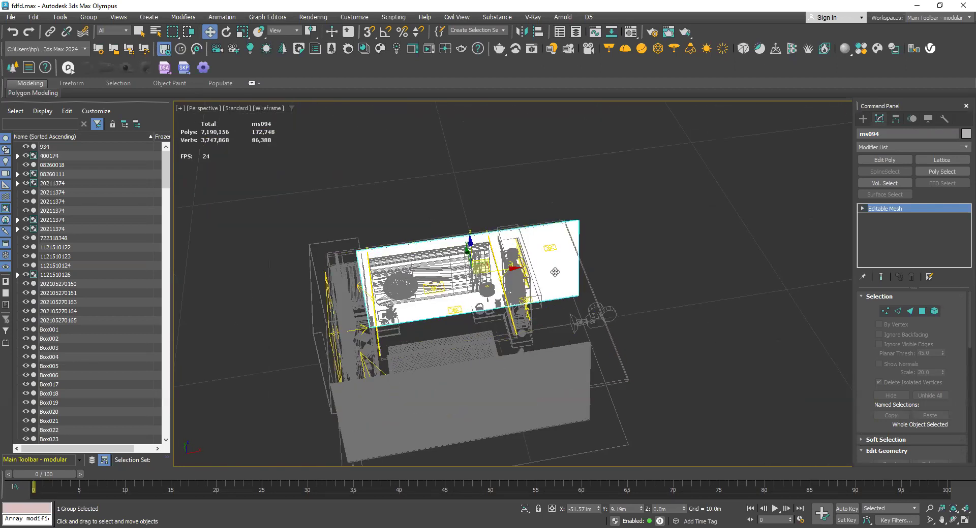
Step: Hide everything except the wall group ms094, and unhide all objects again
right_click(685, 298)
left_click(710, 255)
right_click(706, 251)
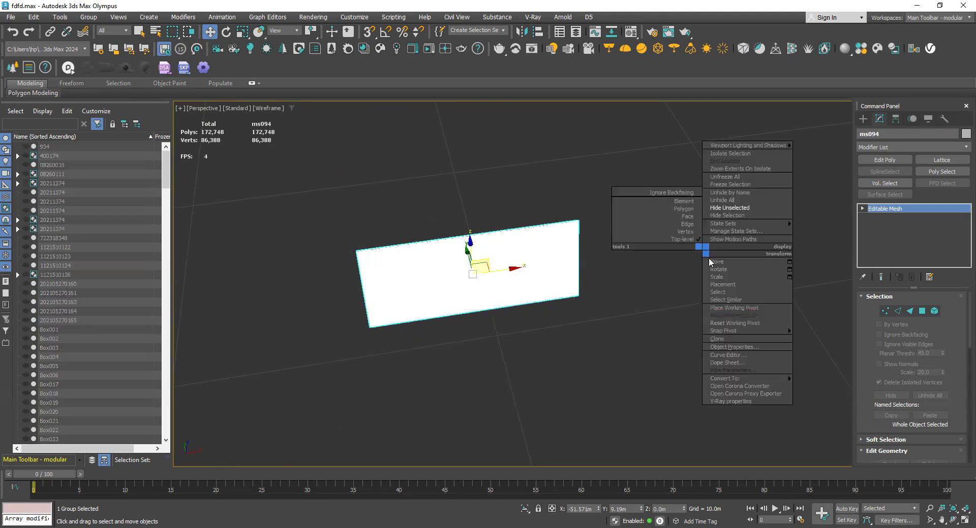
left_click(730, 201)
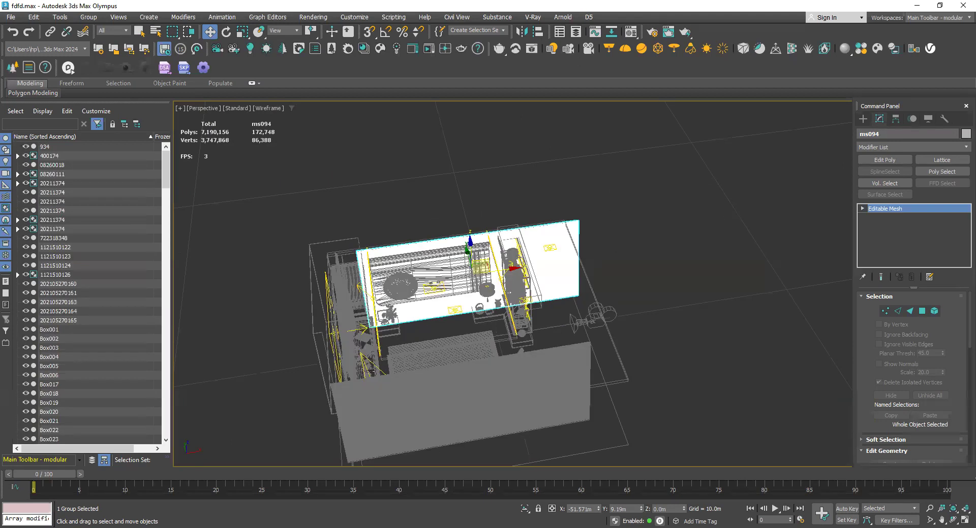
scroll(489, 297, "up", 3)
middle_click_drag(483, 297, 478, 308, "alt")
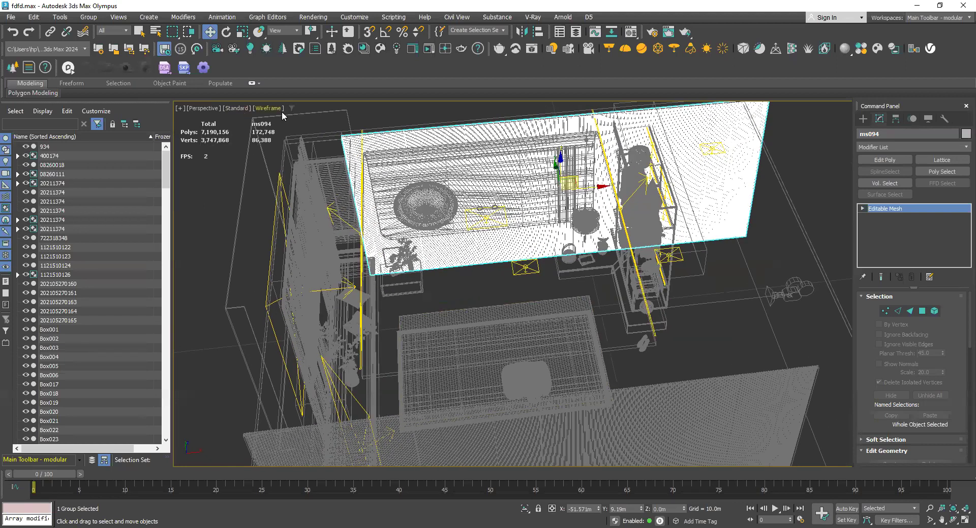
Step: Switch the viewport to VRayCam001 and examine the edged faces of the bedroom furniture
key("c")
left_click(463, 208)
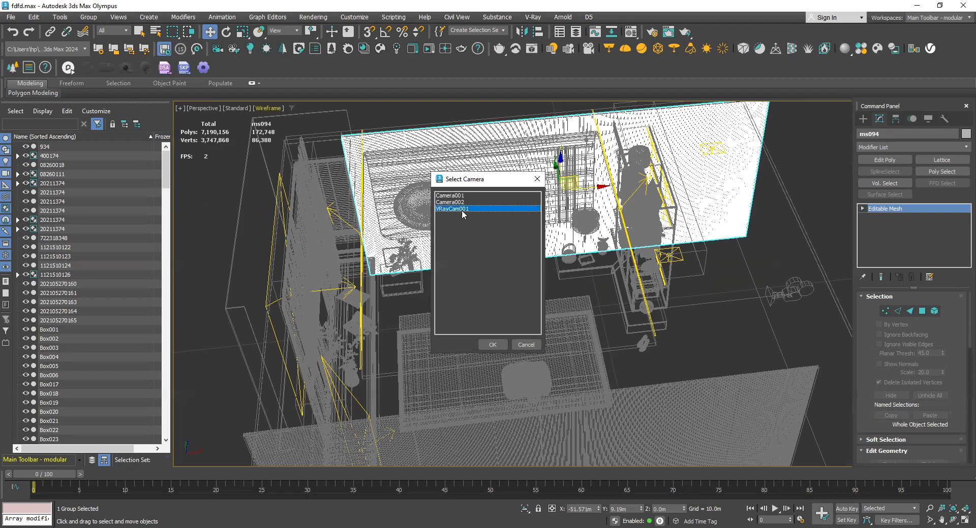
double_click(461, 210)
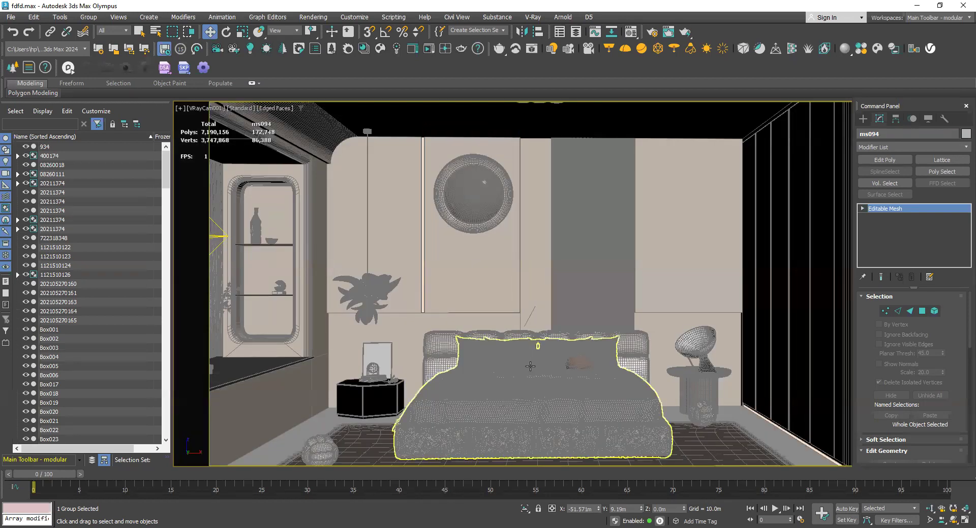
middle_click_drag(292, 319, 264, 325)
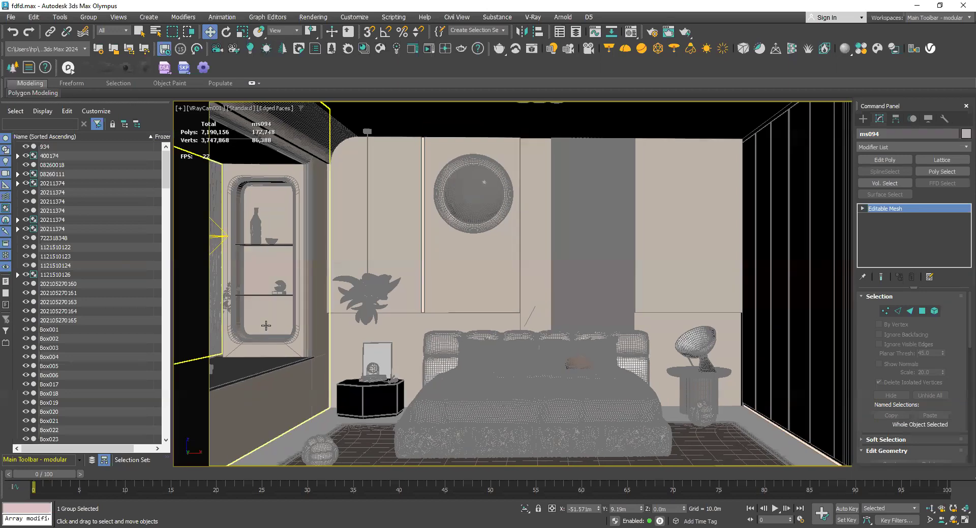
Step: Select a garment hanging in the wardrobe in the Perspective view to check its polygon statistics
key("p")
key("z")
middle_click_drag(448, 347, 361, 326, "alt")
scroll(322, 242, "up", 3)
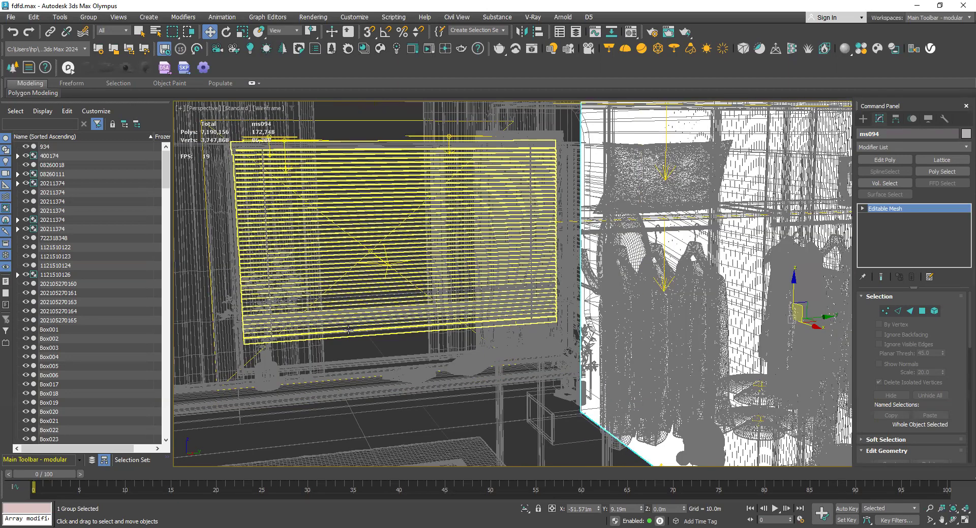
left_click(720, 327)
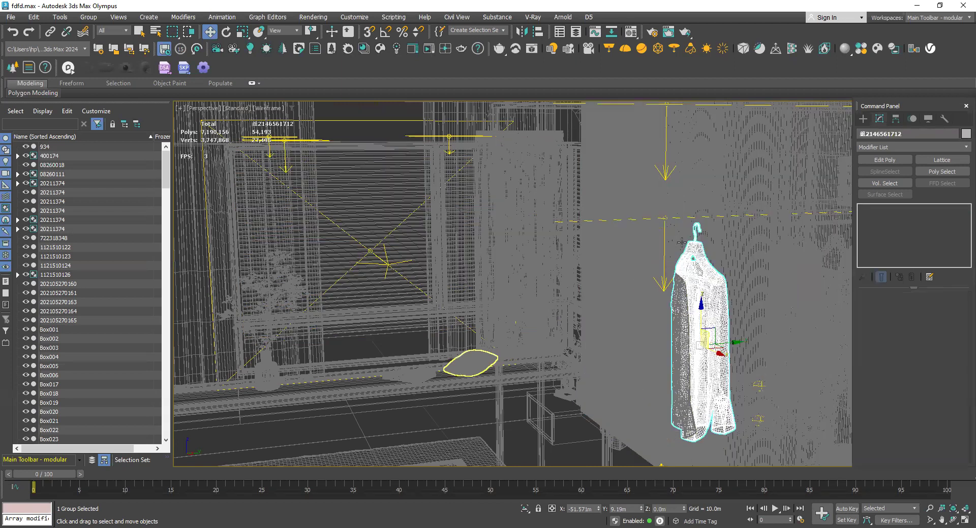
Step: Select the cushion above the hanging garment to check its polygon statistics, and display the Perspective view with Default Shading
left_click(684, 166)
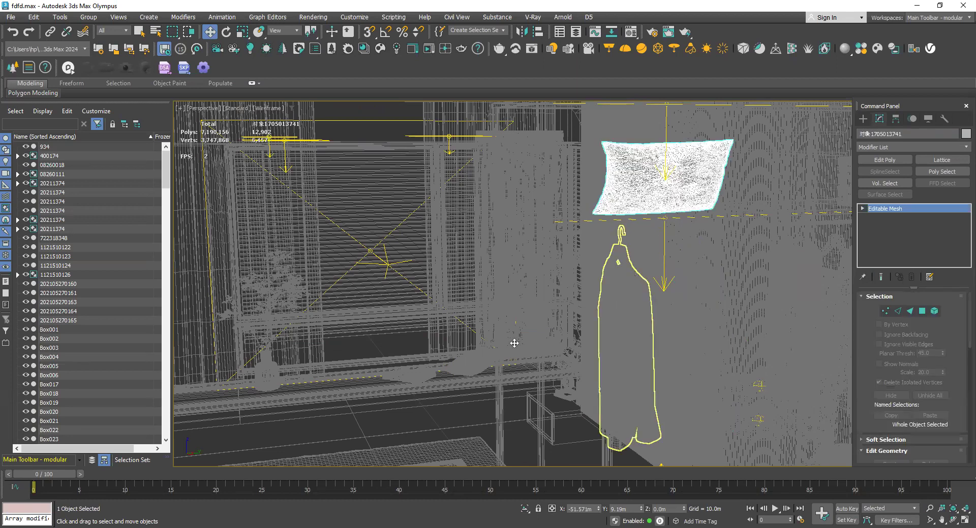
key("z")
left_click(261, 109)
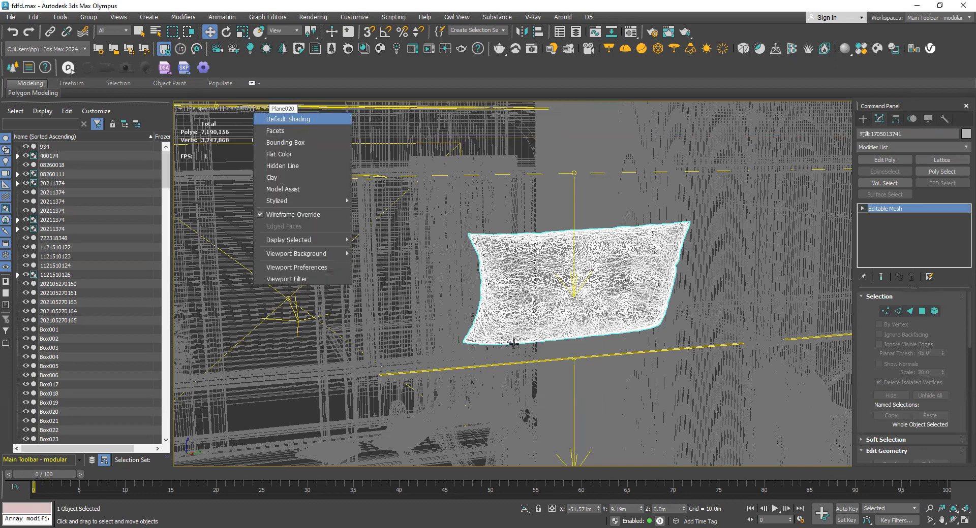
scroll(525, 362, "down", 6)
scroll(526, 378, "up", 6)
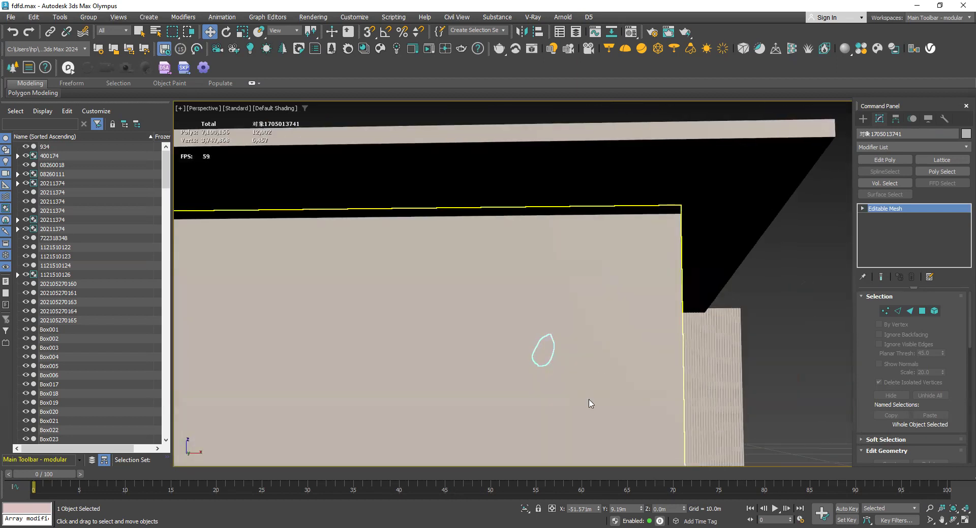
Step: Switch the viewport to VRayCam001 and isolate the bedding group together with the bed's upholstered headboard
key("c")
left_click(465, 202)
left_click(463, 208)
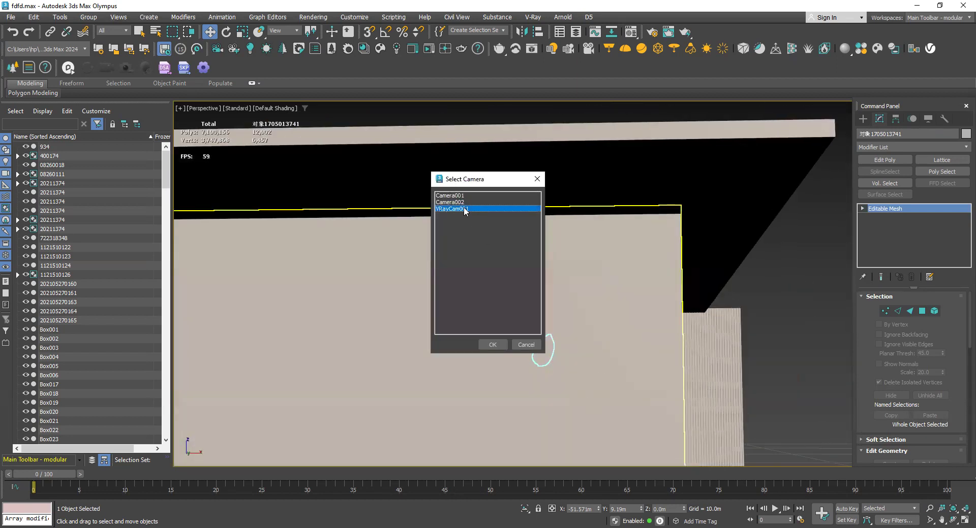
double_click(464, 209)
left_click(551, 377)
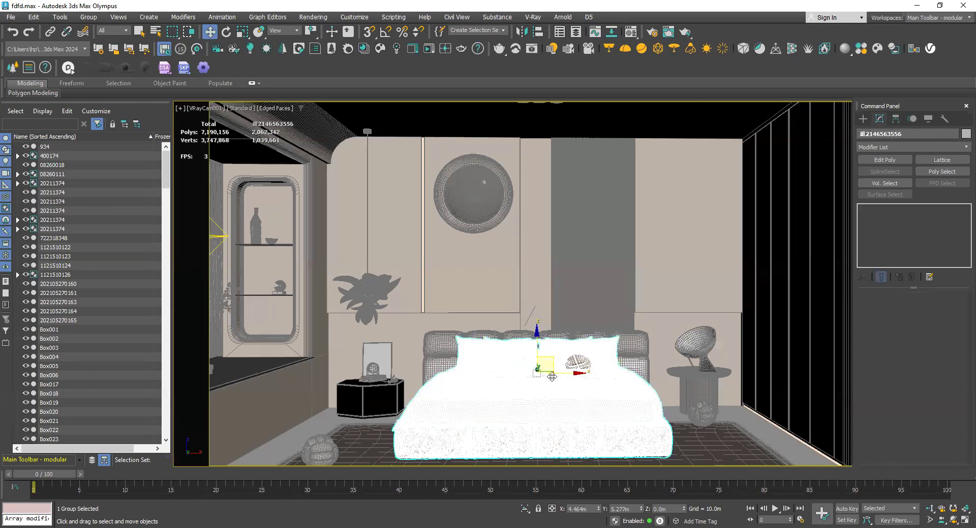
key("shift+f")
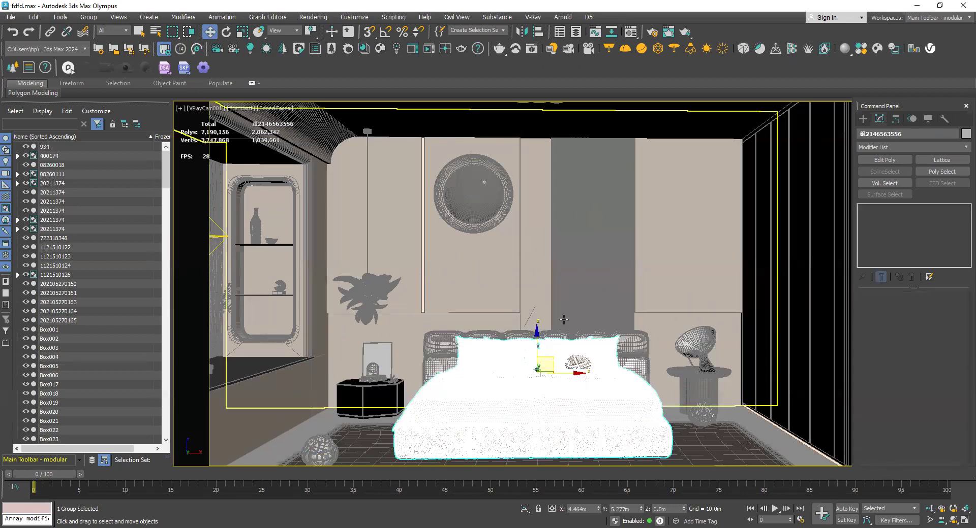
left_click(642, 357, "ctrl")
key("alt+q")
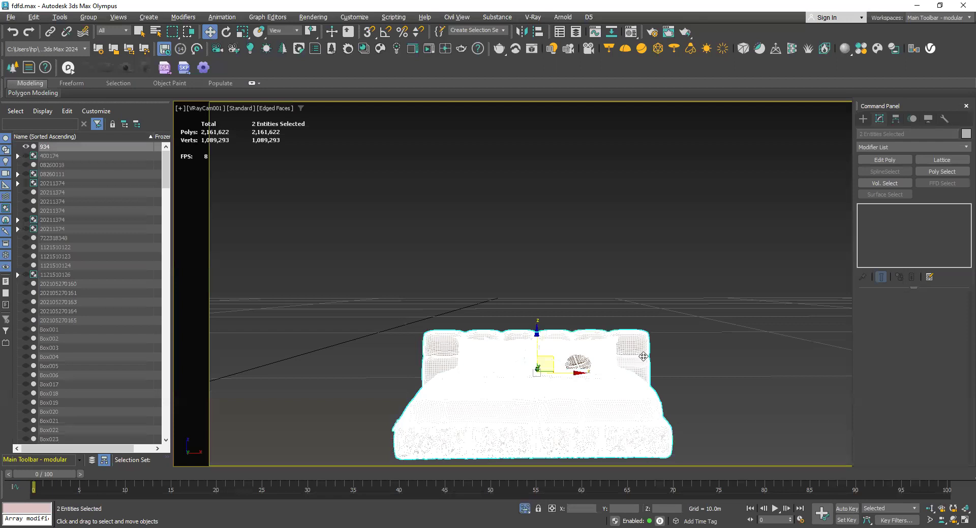
Step: Switch to the Perspective view and copy both selected bed entities along X beside the original bed
key("p")
key("z")
scroll(394, 367, "down", 1)
middle_click_drag(393, 369, 517, 333, "alt")
mouse_move(519, 331)
left_mouse_down("shift")
mouse_move(205, 322)
mouse_move(270, 324)
left_mouse_up("shift")
left_click(481, 312)
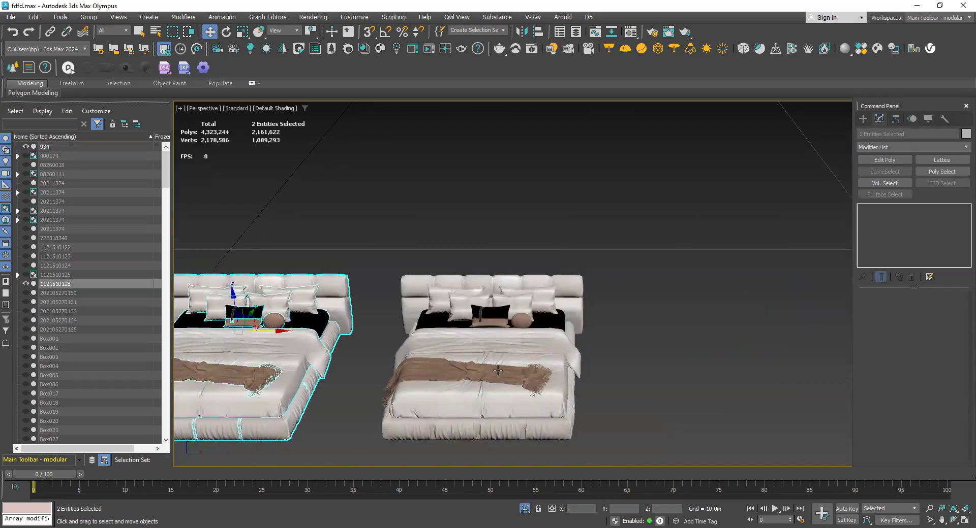
Step: Deselect the copied bed and examine the two beds side by side, near and far, including pillows and blanket
scroll(498, 370, "down", 5)
scroll(318, 438, "up", 4)
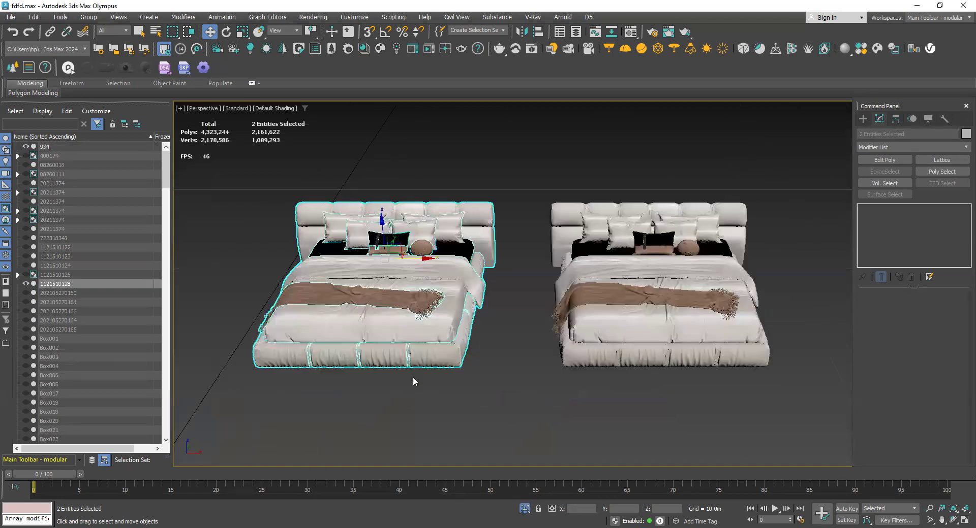
scroll(412, 377, "up", 3)
scroll(439, 352, "down", 3)
middle_click_drag(463, 331, 394, 378)
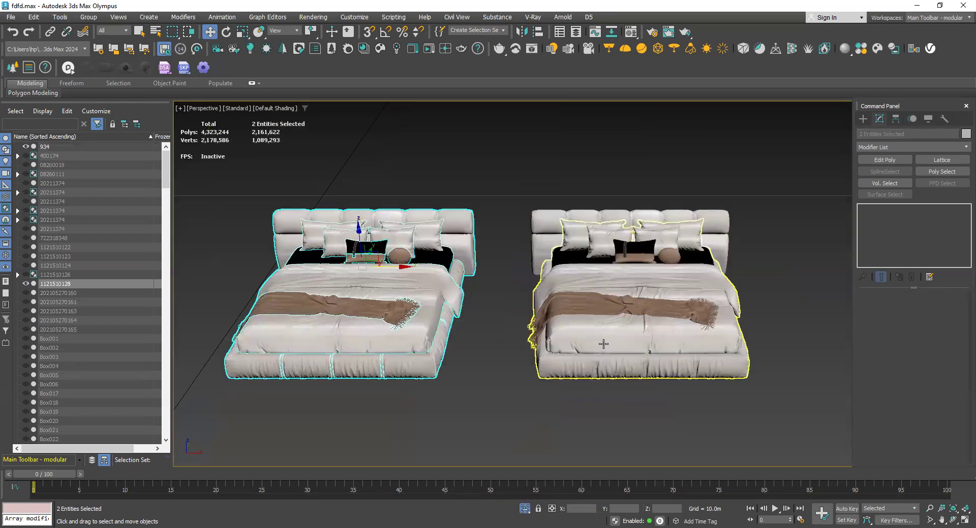
left_click(752, 288)
scroll(752, 288, "up", 3)
scroll(526, 347, "down", 1)
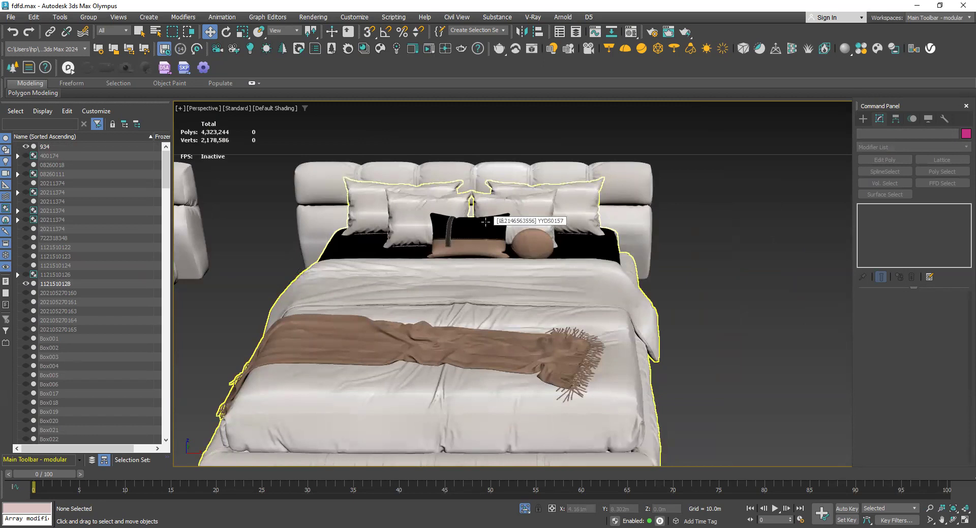
scroll(417, 244, "down", 5)
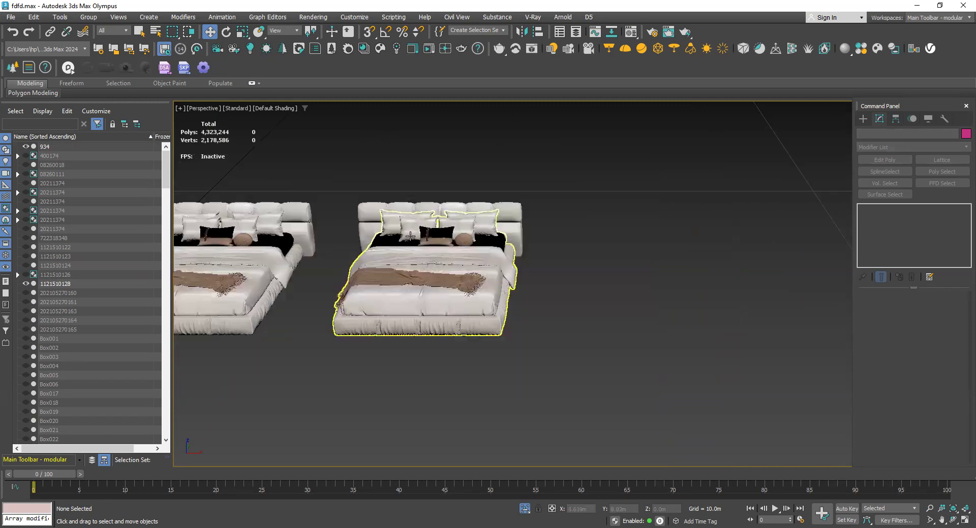
scroll(386, 265, "up", 8)
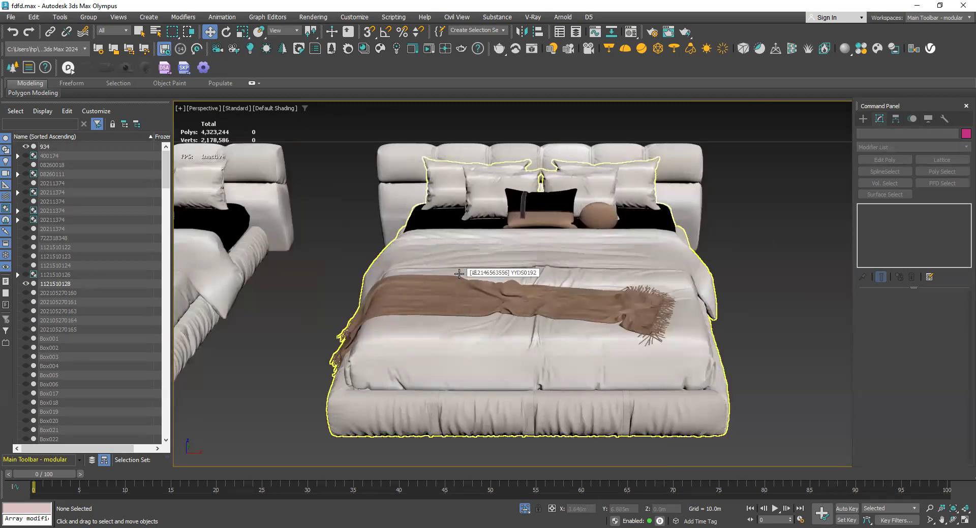
scroll(458, 274, "down", 6)
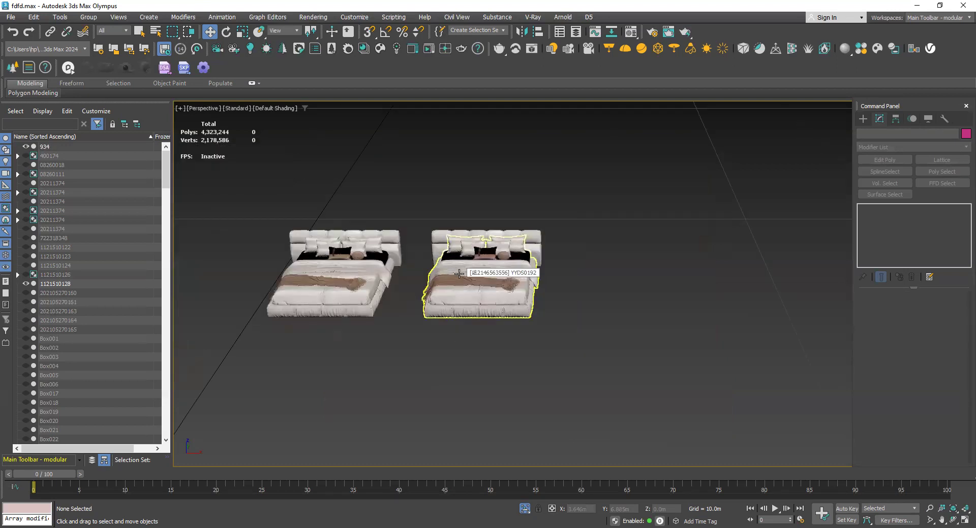
scroll(620, 338, "up", 4)
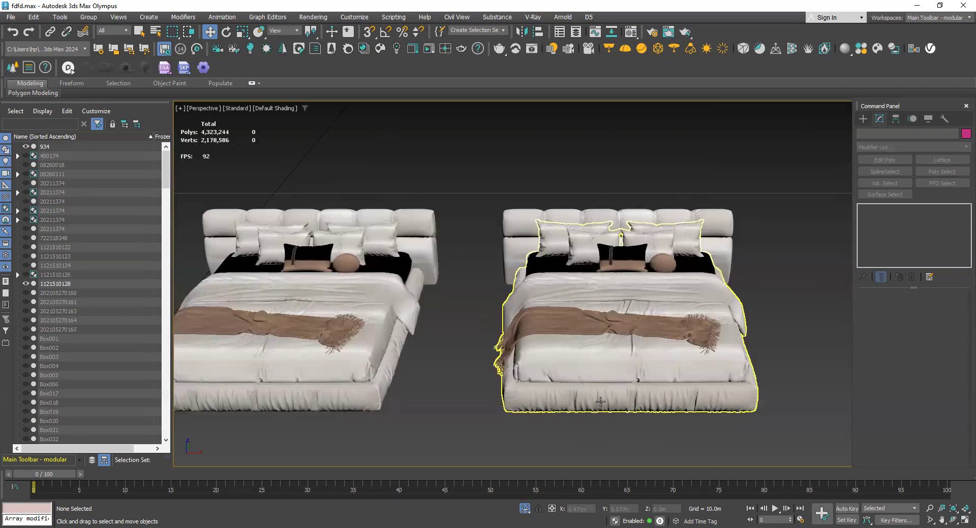
scroll(681, 362, "down", 6)
scroll(692, 359, "up", 4)
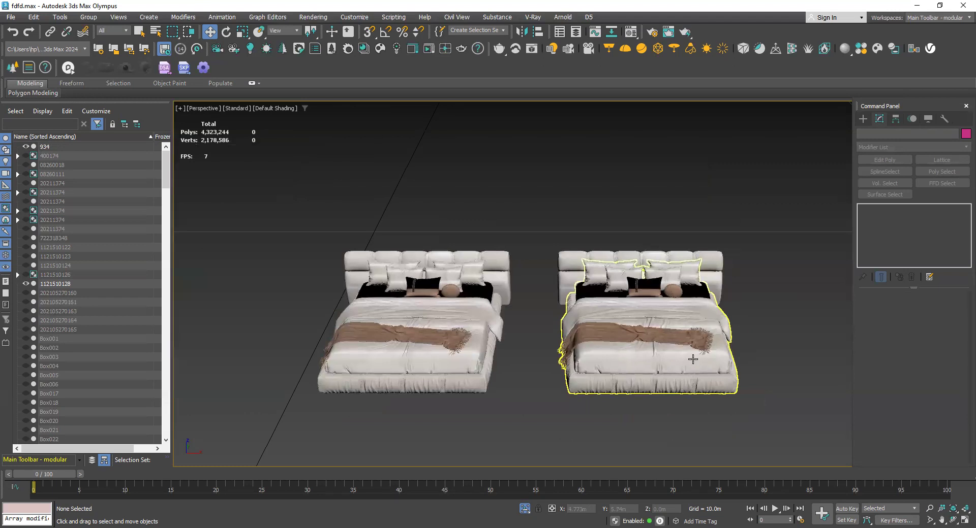
scroll(693, 359, "up", 2)
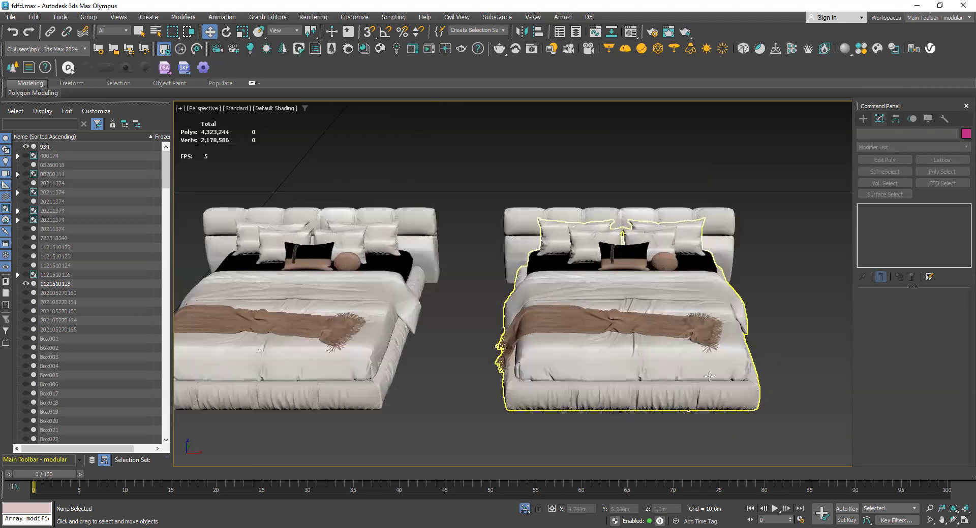
Step: Open the bedding group of the original bed and select its front-left white pillow
left_click(701, 369)
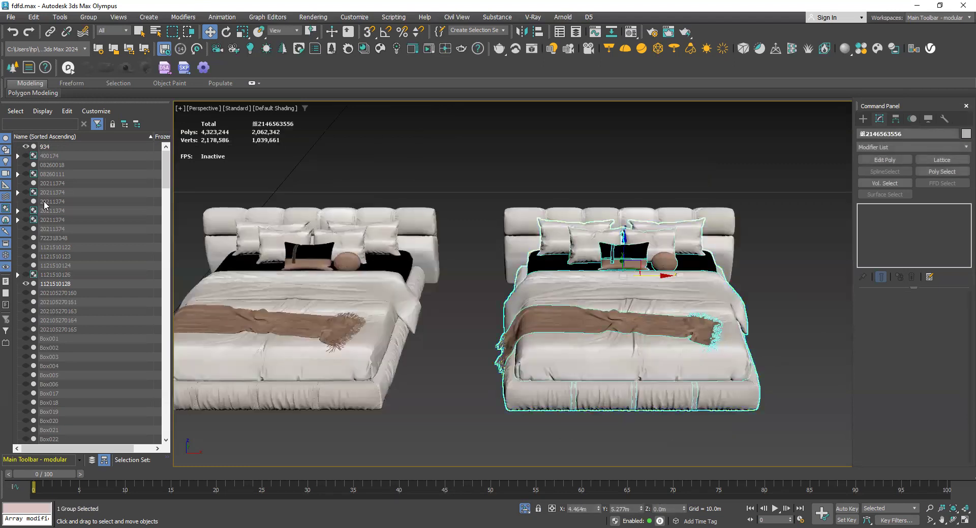
scroll(569, 179, "up", 3)
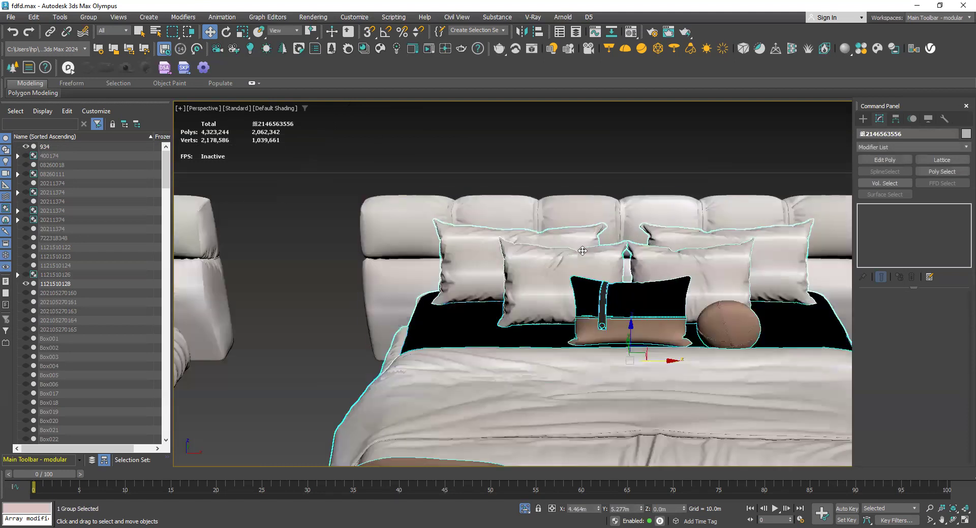
left_click(89, 16)
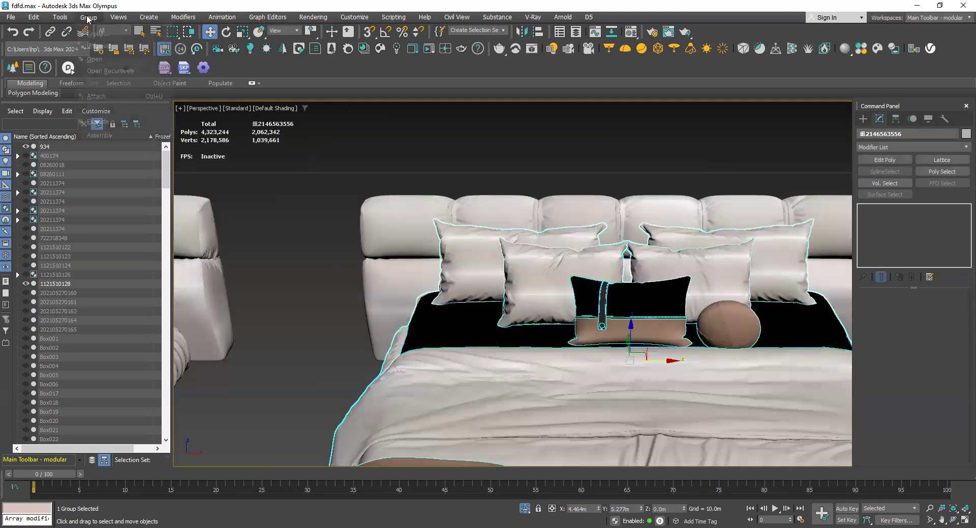
left_click(117, 59)
left_click(549, 281)
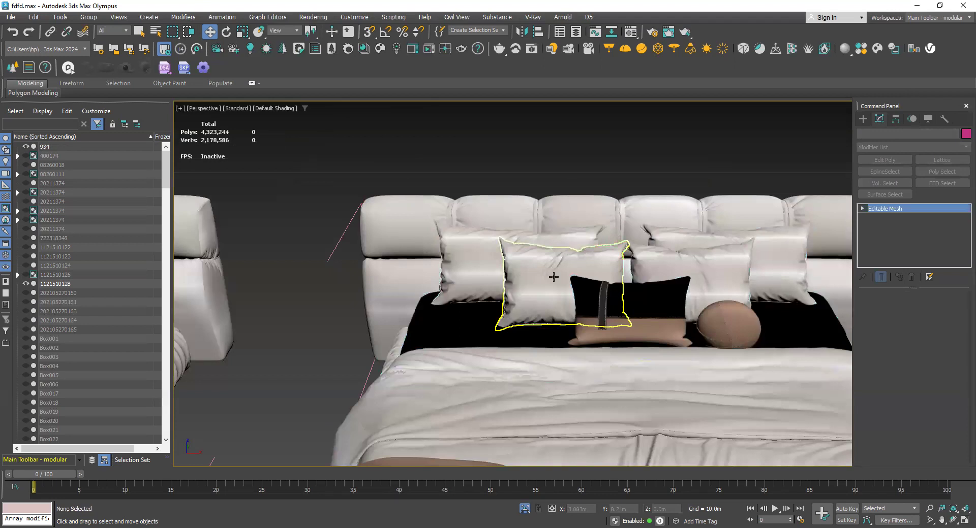
scroll(550, 281, "down", 5)
scroll(549, 281, "up", 2)
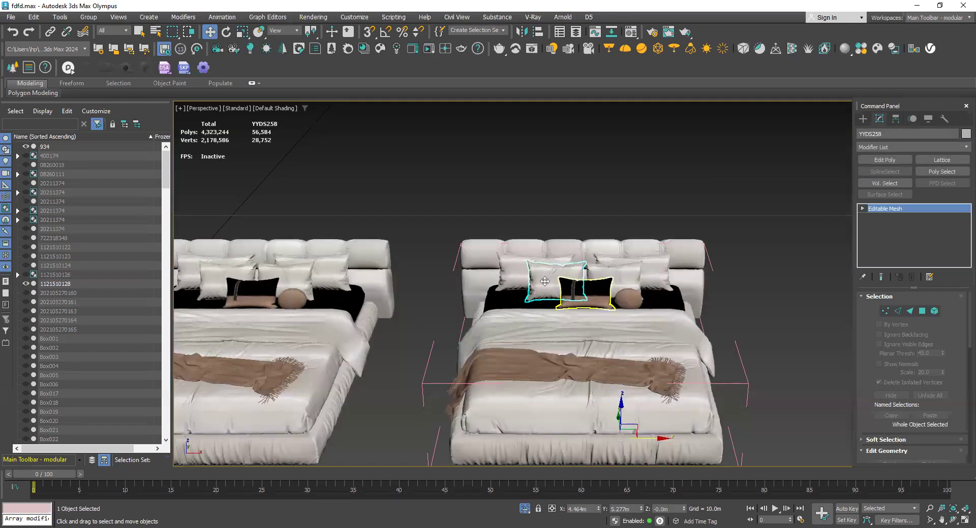
Step: Center the selected pillow's pivot to the object and isolate the pillow
left_click_drag(632, 426, 485, 355)
key("ctrl+z")
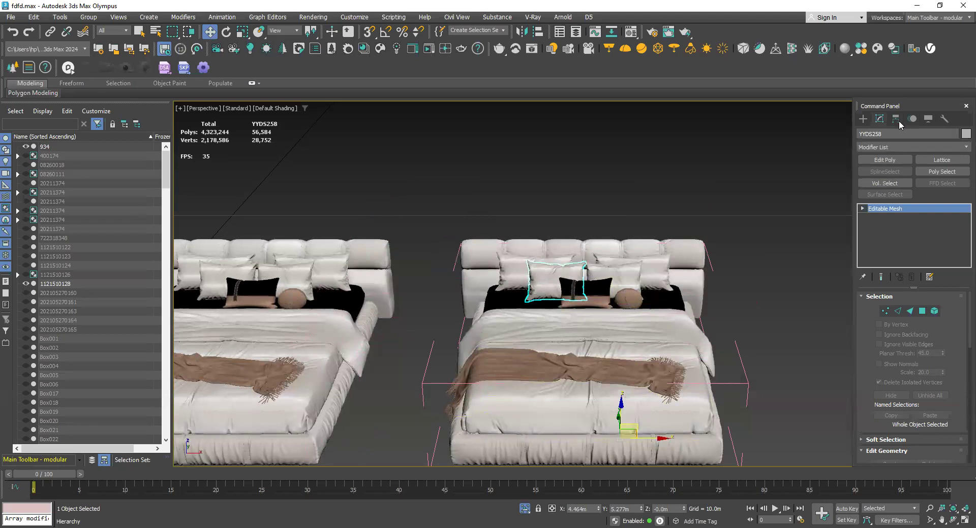
left_click(924, 187)
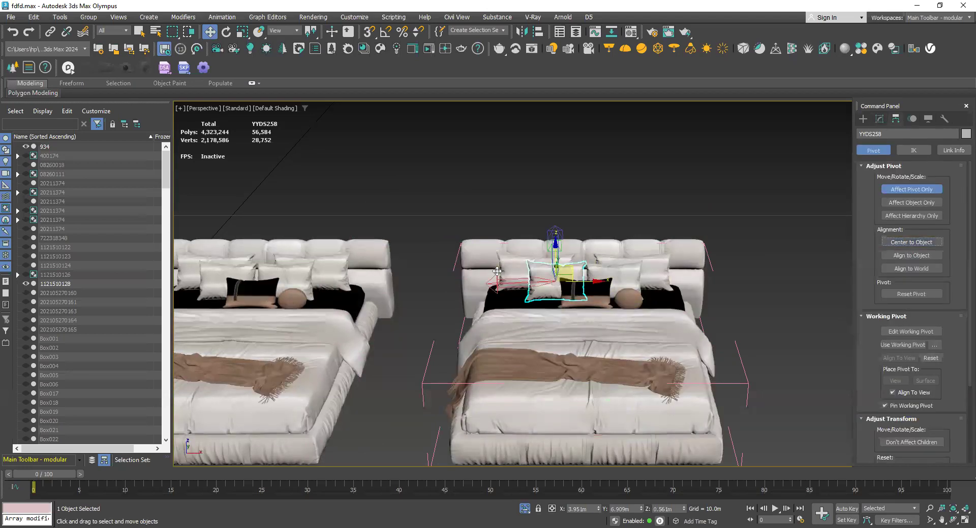
left_click(867, 118)
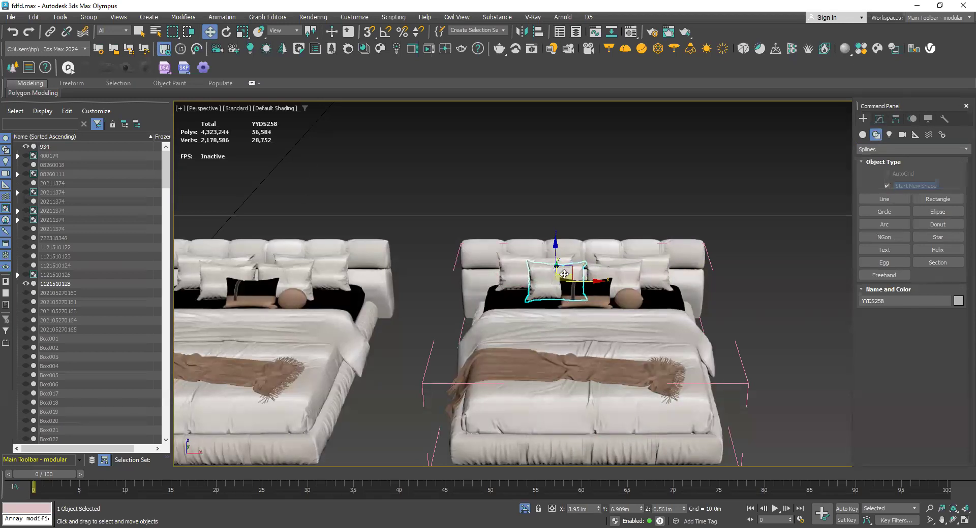
key("alt+q")
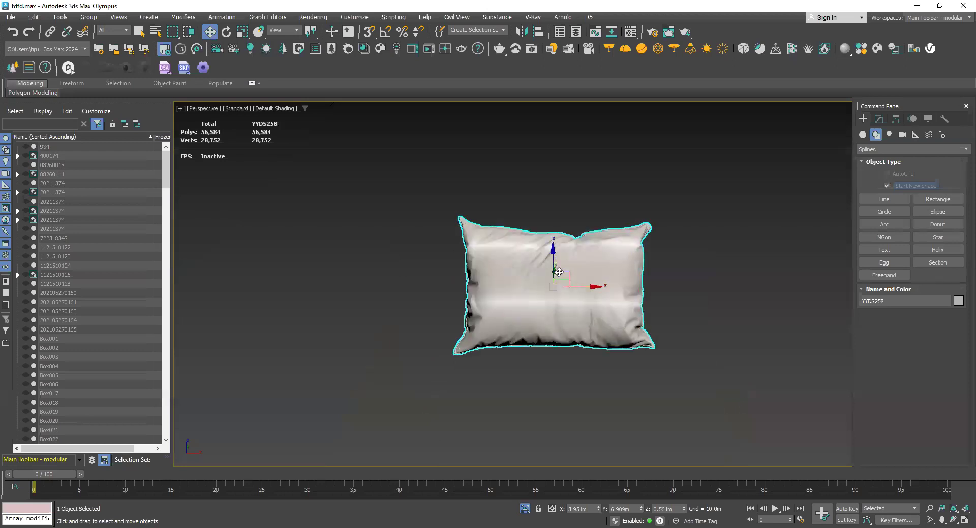
Step: Add a ProOptimizer modifier to the isolated pillow and calculate its optimization
left_click(879, 120)
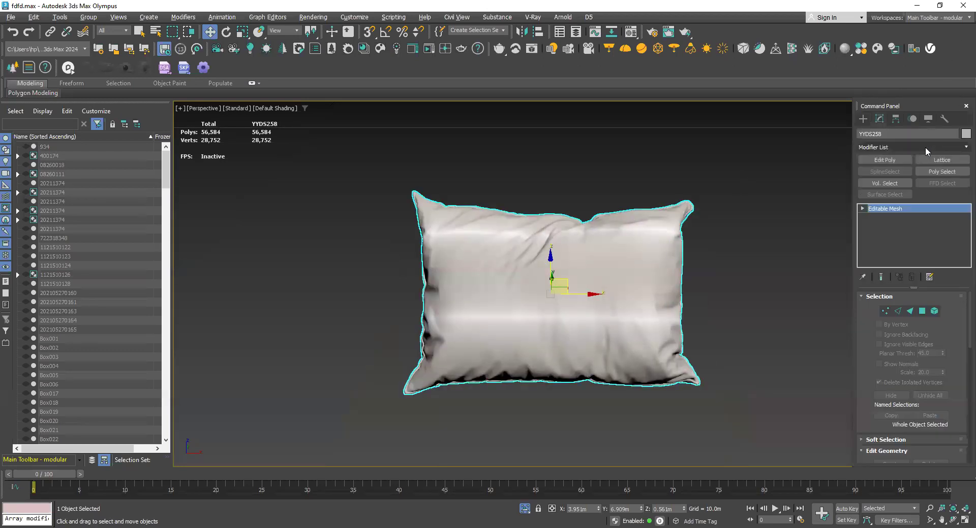
left_click(925, 147)
type("p")
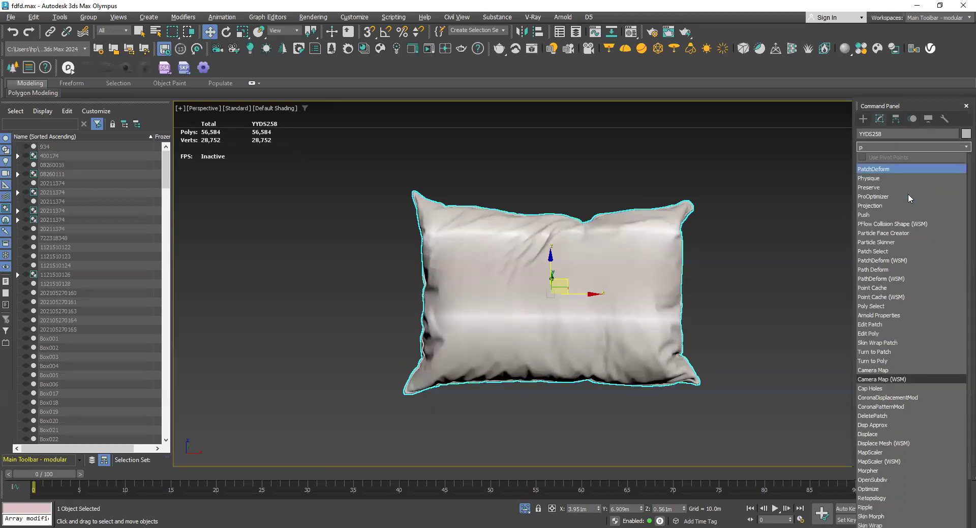
left_click(908, 195)
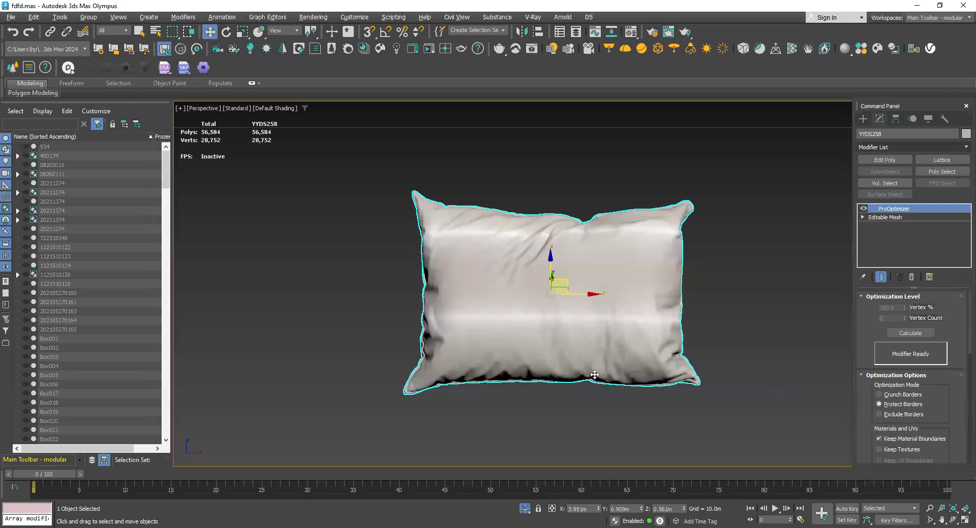
scroll(571, 309, "up", 2)
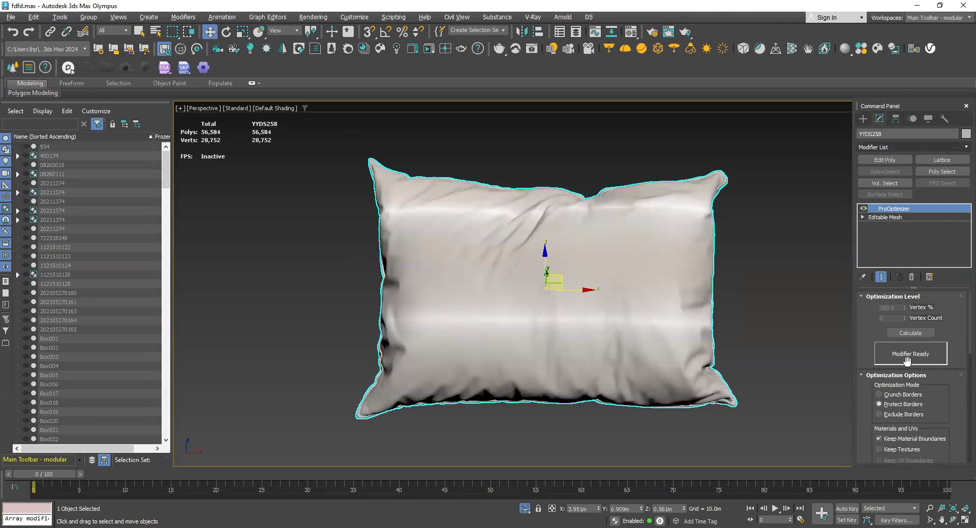
left_click(915, 333)
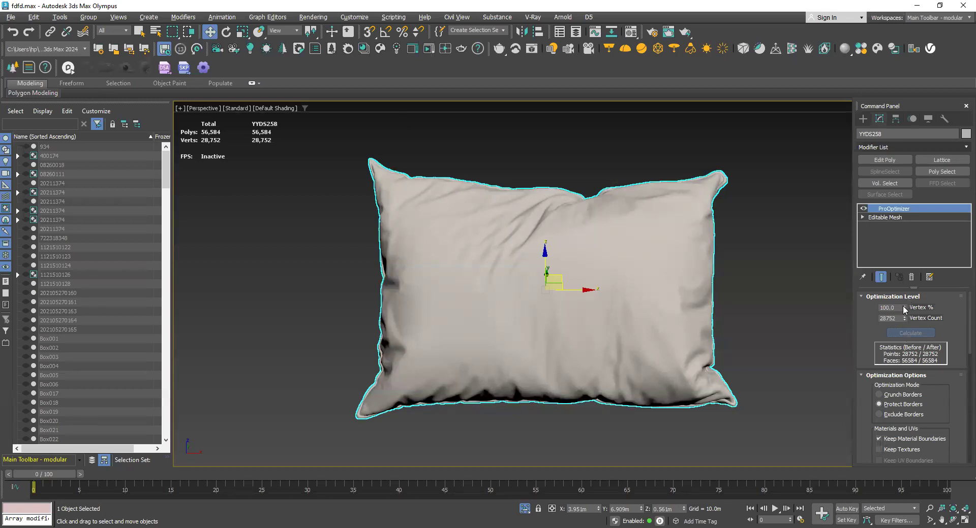
Step: Test the pillow's ProOptimizer at Vertex % values of 50, 30 and 20, and reset it to 100
left_click_drag(898, 308, 832, 304)
type("50")
key("Return")
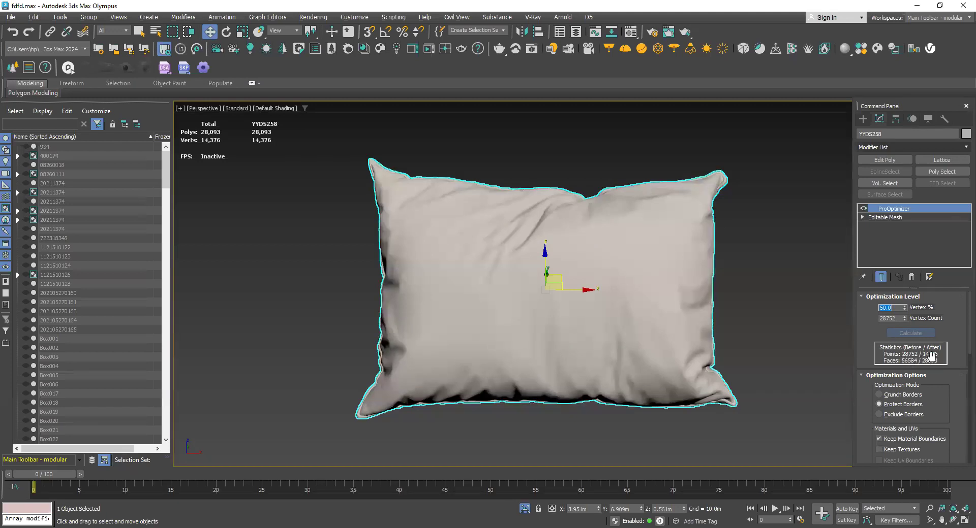
type("30")
key("Return")
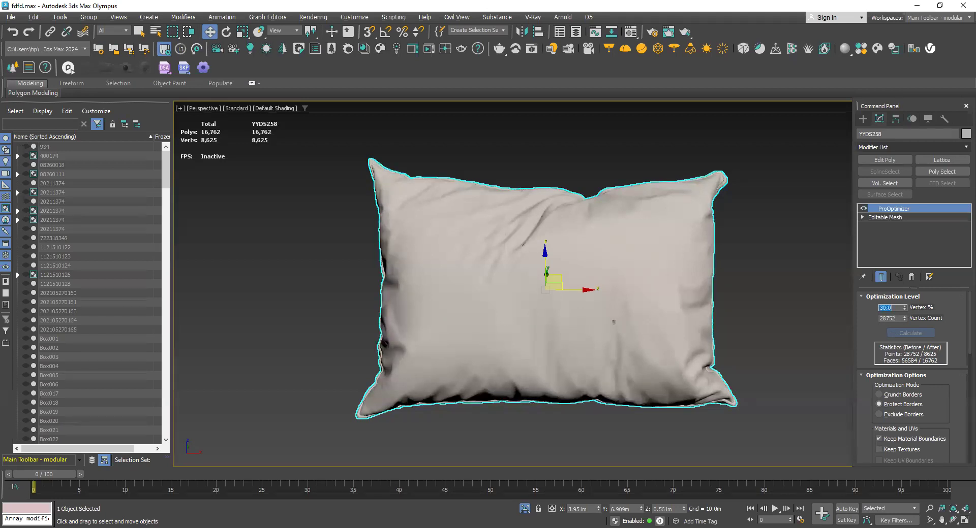
type("20")
key("Return")
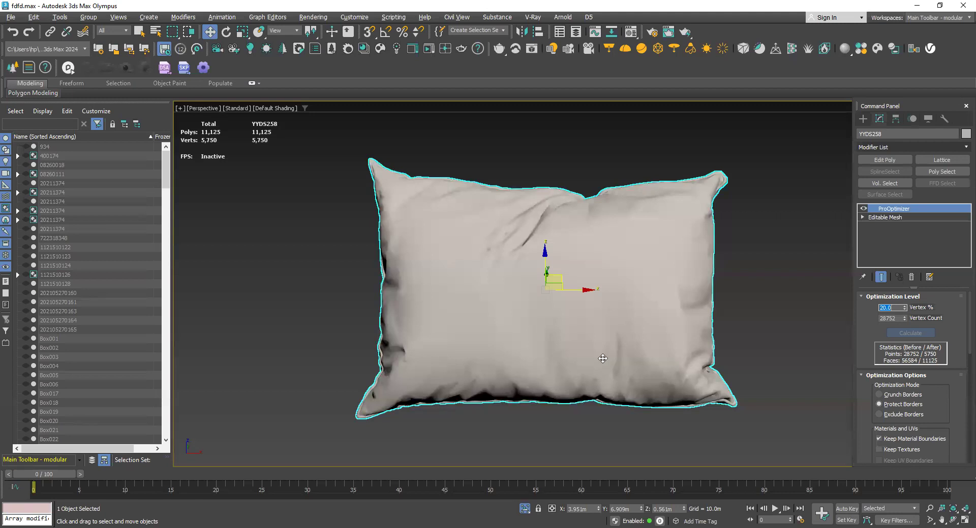
type("10")
key("Return")
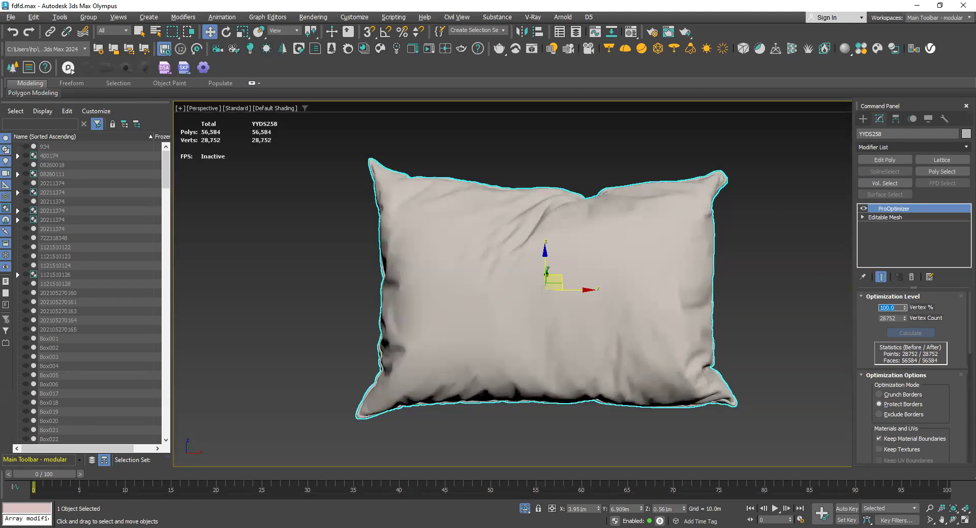
Step: Alternate the pillow's ProOptimizer Vertex % between 50 and 100 to compare its shape
type("50")
left_click(910, 322)
double_click(895, 307)
type("100")
key("Return")
type("50")
key("Return")
type("100")
key("Return")
Step: Test the pillow's Vertex % at 90 and 100, and set it to 50
type("90")
key("Return")
type("100")
key("Return")
type("50")
key("Return")
Step: Display edged faces in the perspective viewport to examine the optimized pillow's mesh
left_click(291, 114)
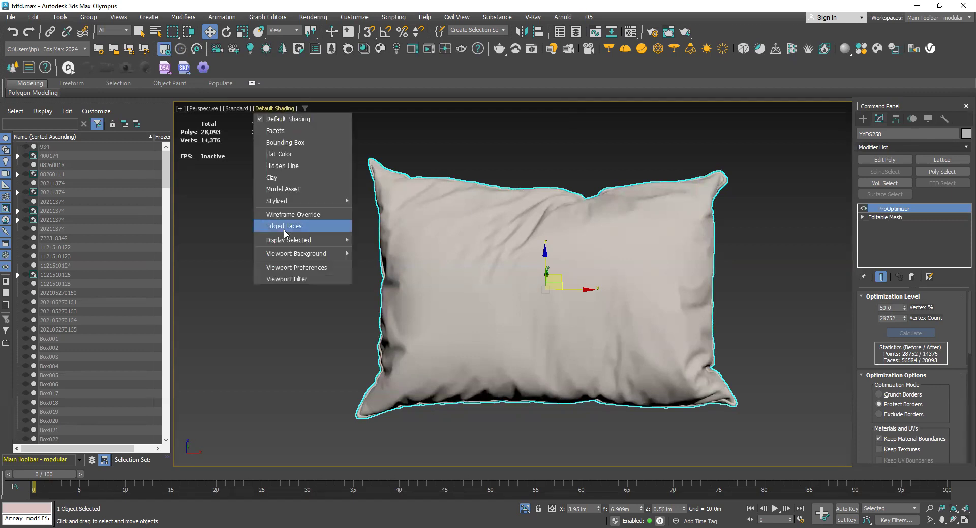
left_click(287, 228)
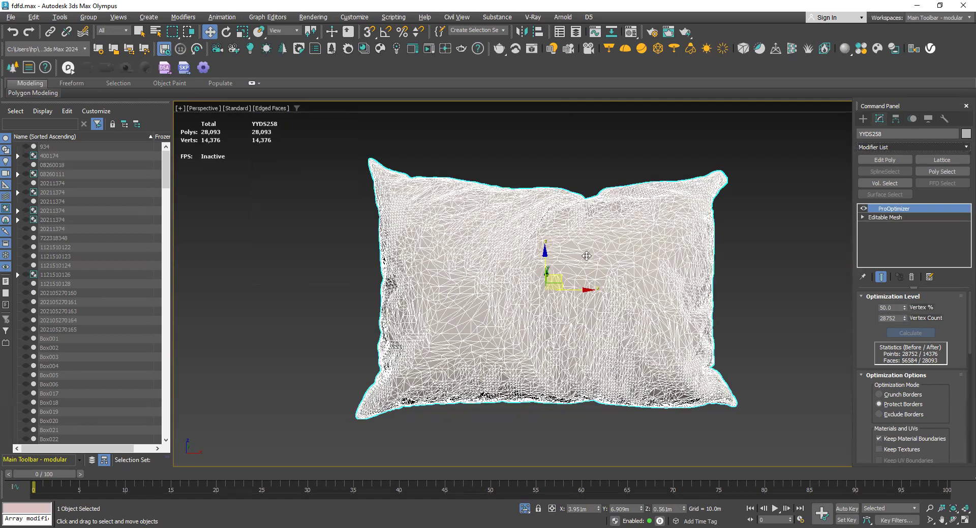
middle_click_drag(535, 230, 548, 247, "alt")
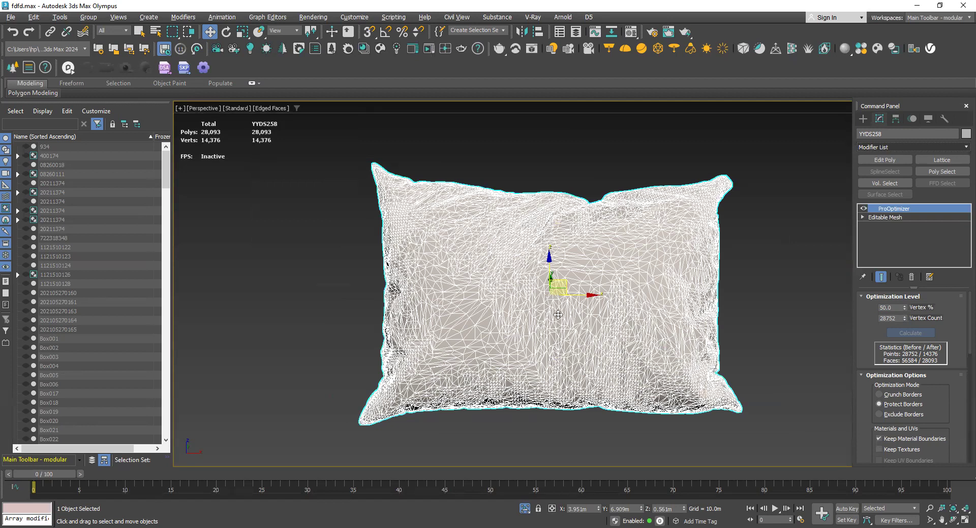
Step: Compare the pillow's mesh edges at Vertex % 100 and 50, keep 50, and turn off edged faces
double_click(888, 308)
type("100")
key("Return")
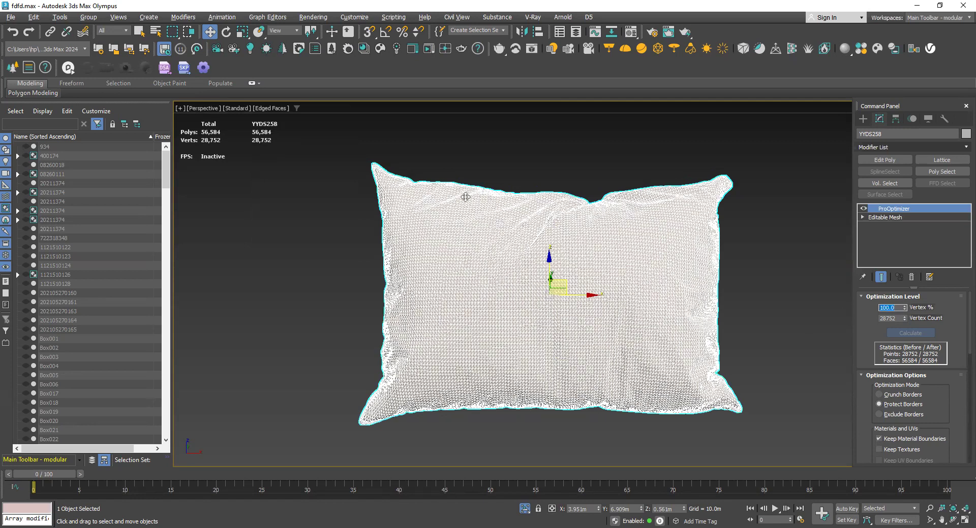
type("50")
key("Return")
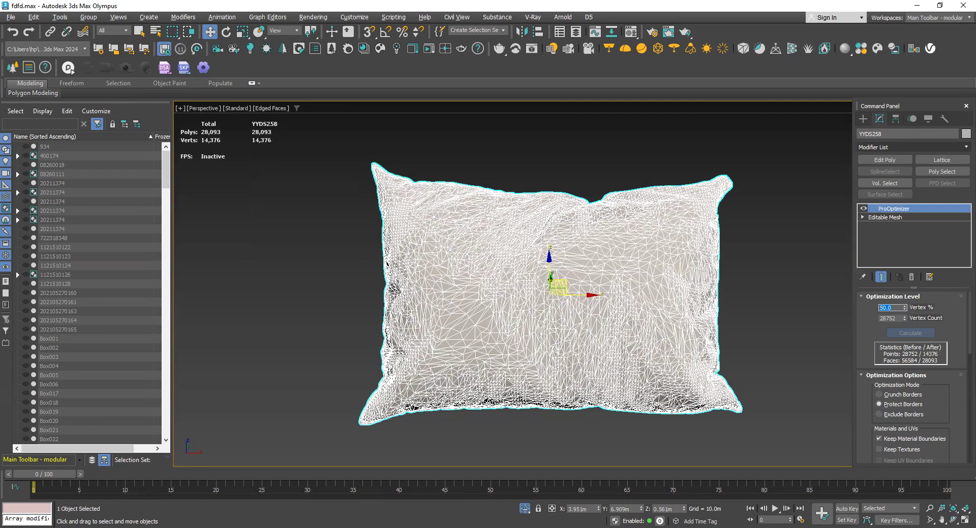
left_click(267, 109)
left_click(293, 226)
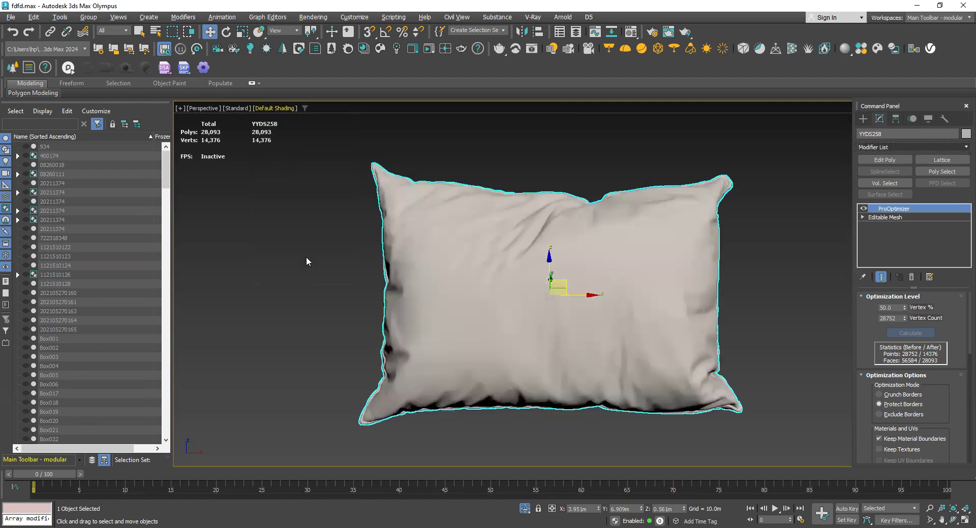